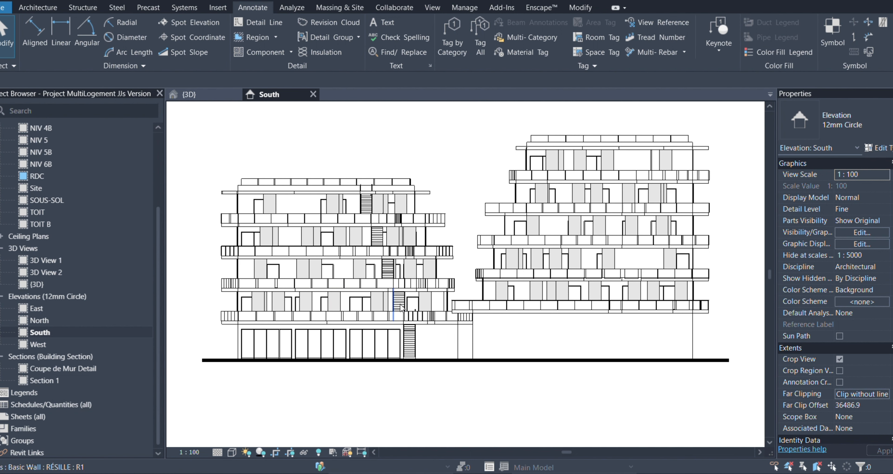
- Select the left building's balcony and roof railings, extend the selection to all matching instances, and hide them in the South elevation
scroll(586, 378, "up", 3)
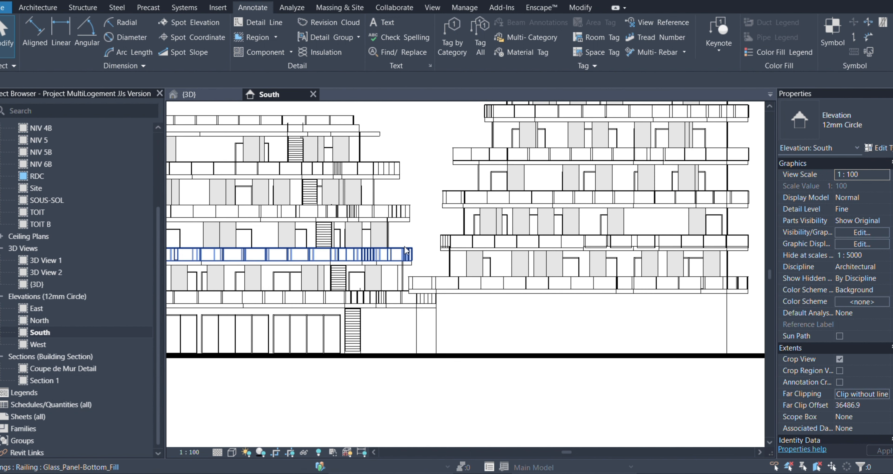
left_click(406, 251)
left_click(399, 212, "ctrl")
left_click(394, 168, "ctrl")
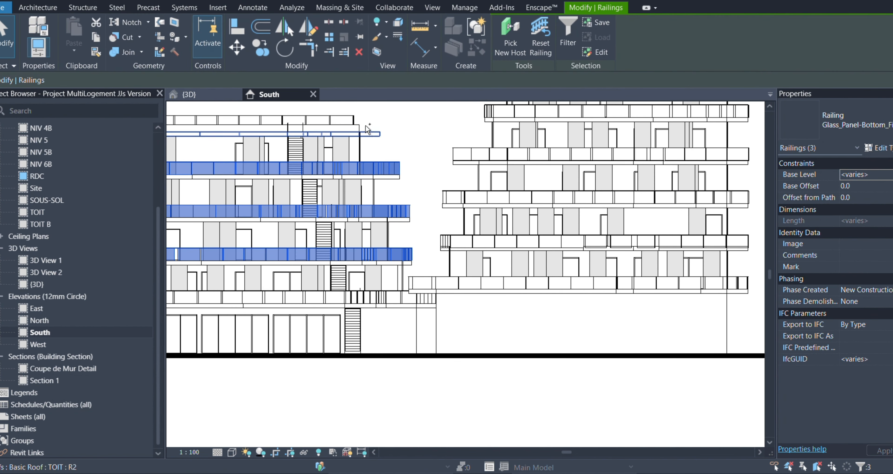
left_click(344, 115, "ctrl")
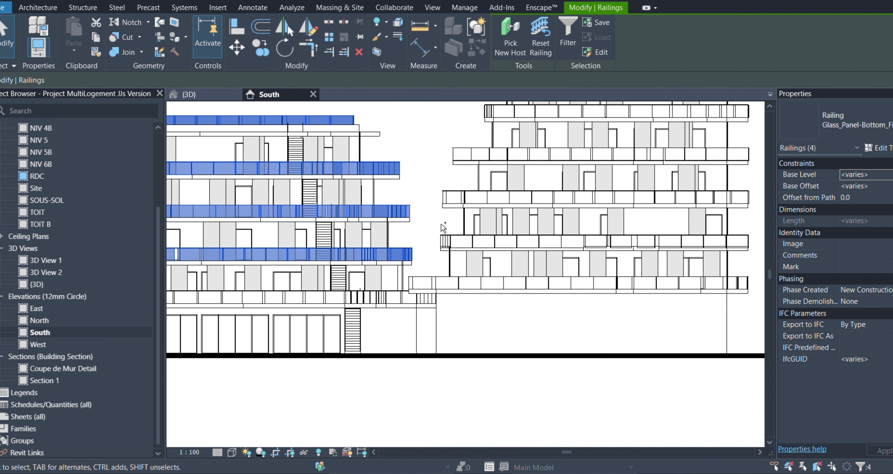
right_click(426, 221)
mouse_move(538, 303)
left_click(565, 302)
scroll(557, 301, "down", 3)
right_click(462, 150)
mouse_move(562, 207)
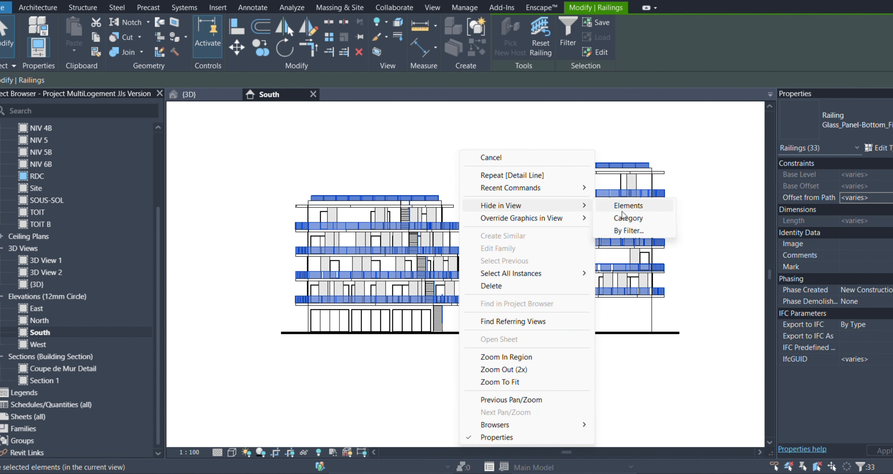
left_click(622, 211)
- Draw a 900 mm vertical detail line in the GREY LINES style up from the right end of the left building's uppermost balcony slab
scroll(651, 255, "up", 2)
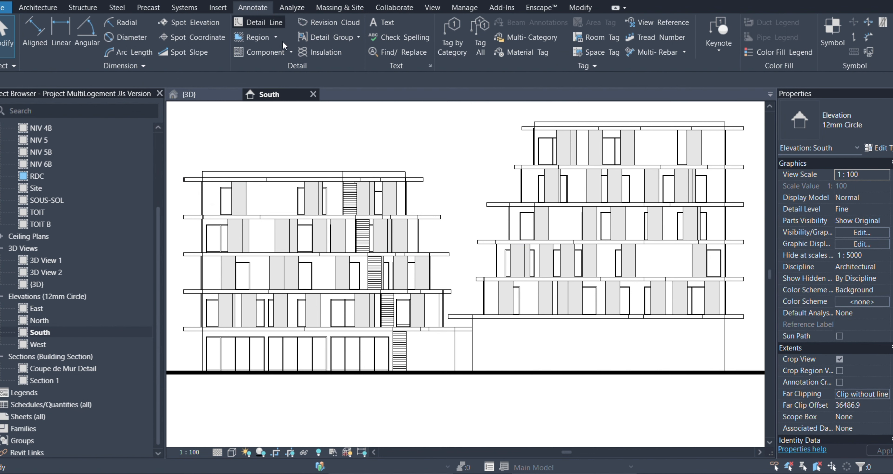
left_click(259, 22)
scroll(428, 201, "up", 5)
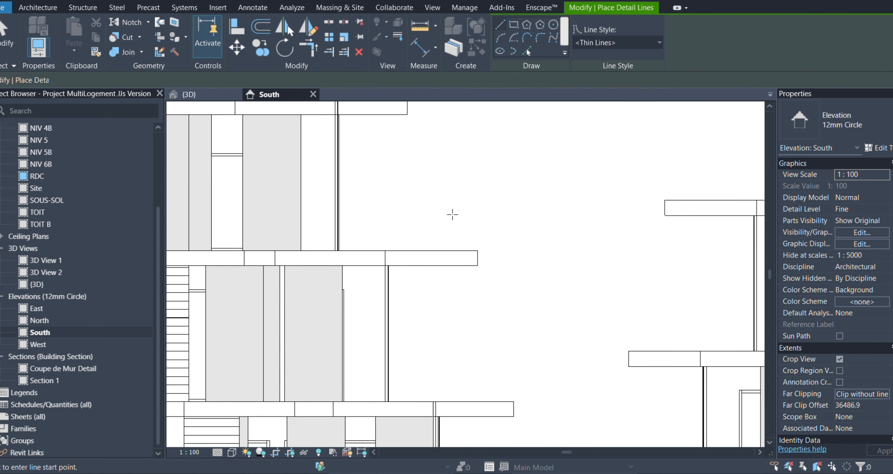
left_click(477, 250)
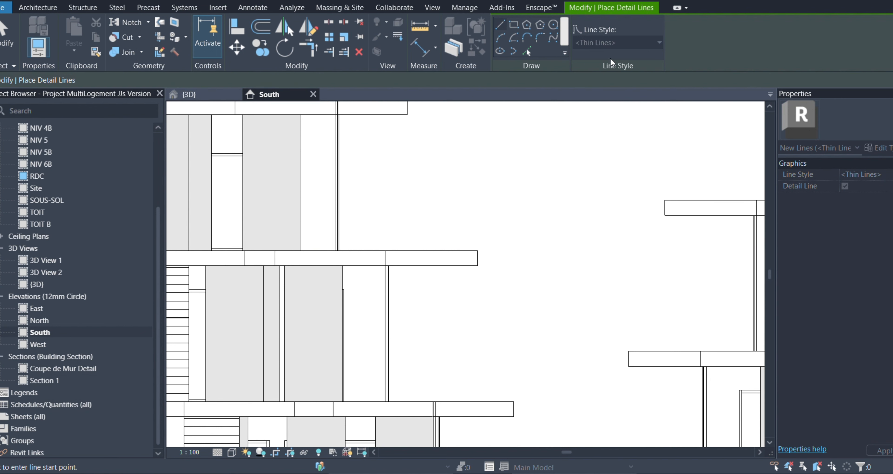
left_click(622, 43)
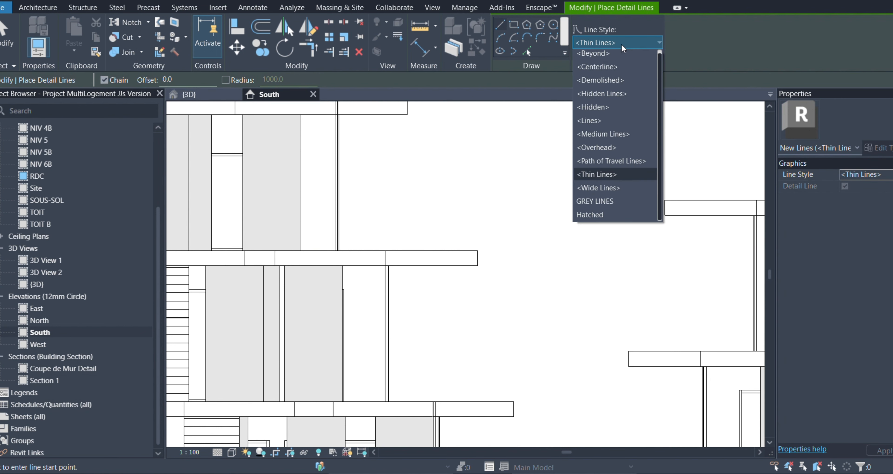
left_click(617, 204)
left_click(479, 249)
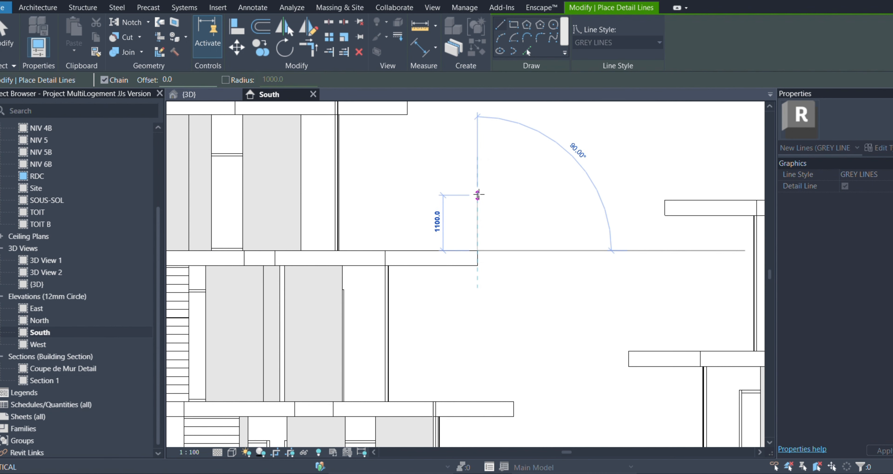
key("Return")
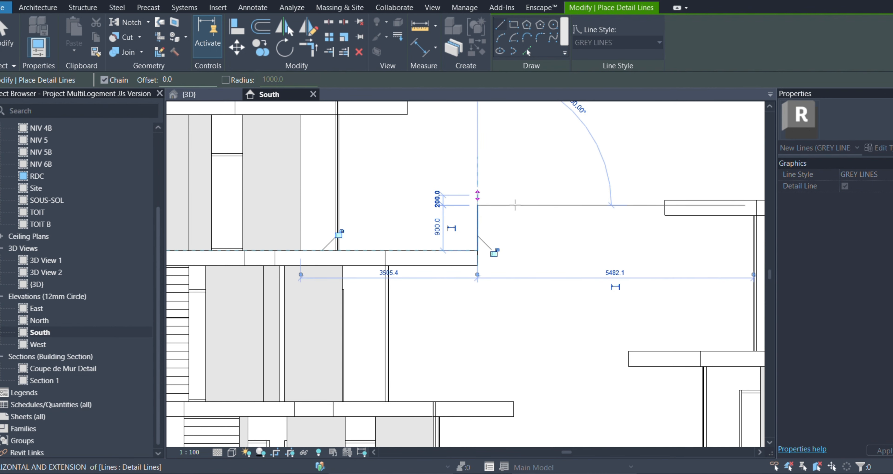
- Continue the railing outline horizontally across to the slab's left end and bring it down onto the slab
scroll(515, 205, "down", 3)
scroll(573, 219, "down", 2)
scroll(314, 214, "up", 5)
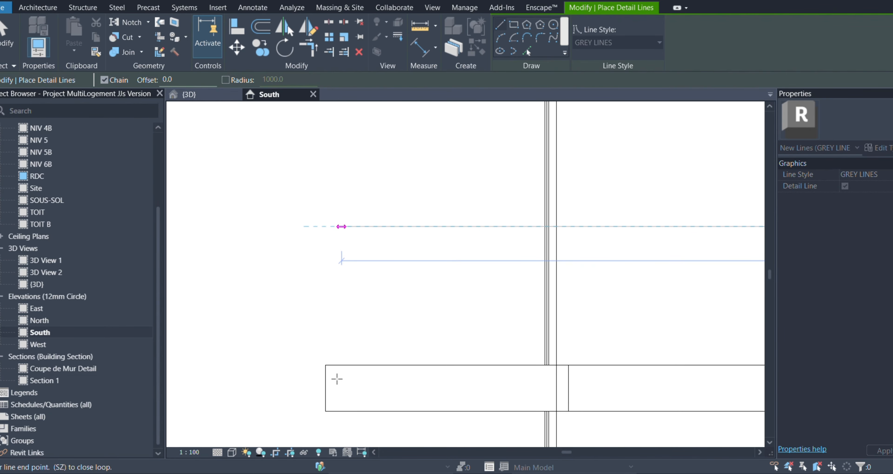
left_click(342, 361)
key("Escape")
key("Escape")
- Move the left vertical line of the railing outline 50 mm inward from the slab edge
type("0")
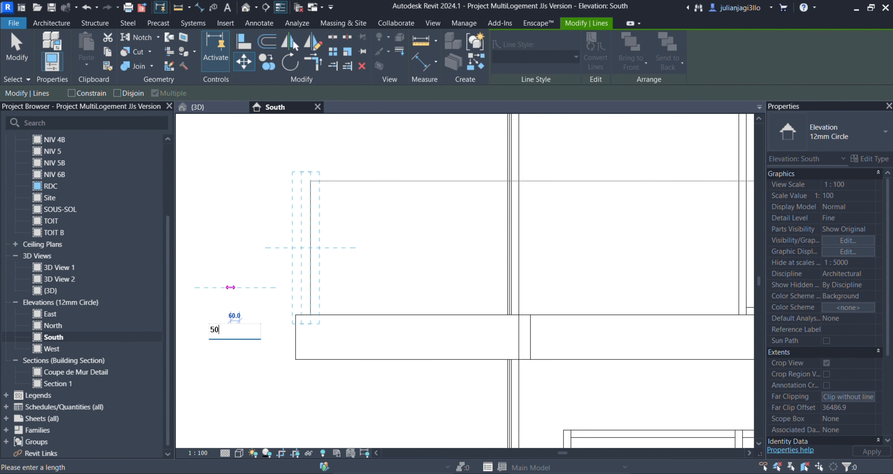
key("Return")
left_click(285, 301)
scroll(284, 300, "down", 6)
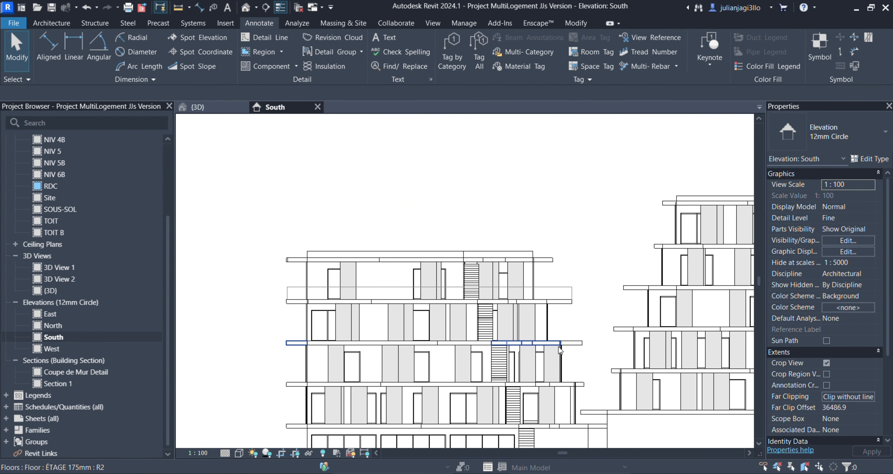
- Move the right vertical line of the railing outline 50 mm inward from the slab edge
scroll(591, 289, "up", 4)
left_click(544, 285)
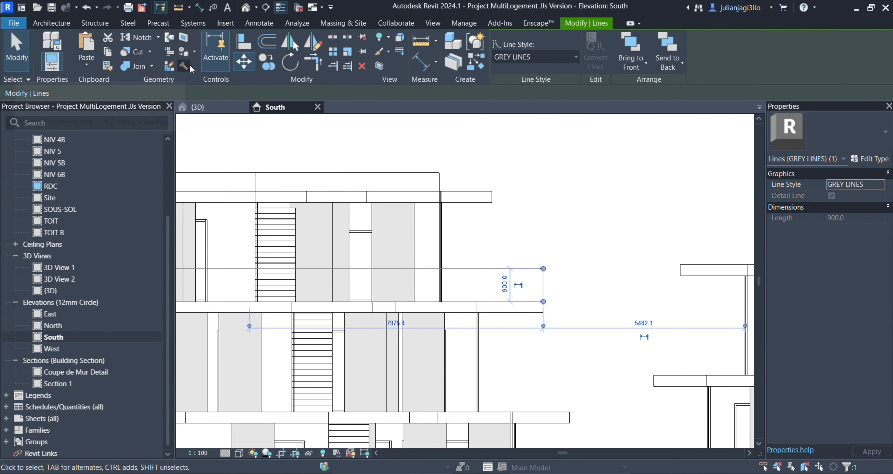
key("m")
key("v")
left_click(618, 286)
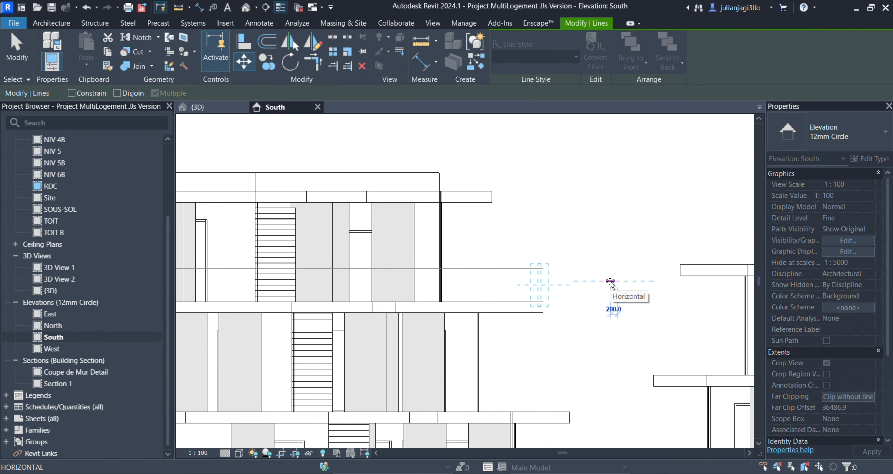
type("50")
key("Return")
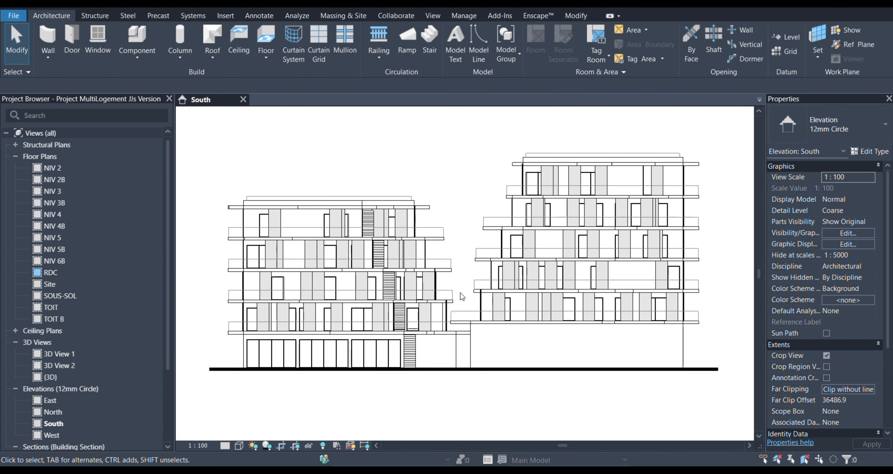
- Export the South elevation from the current window as a PDF named South Elevation in the Drawings folder
scroll(223, 221, "up", 3)
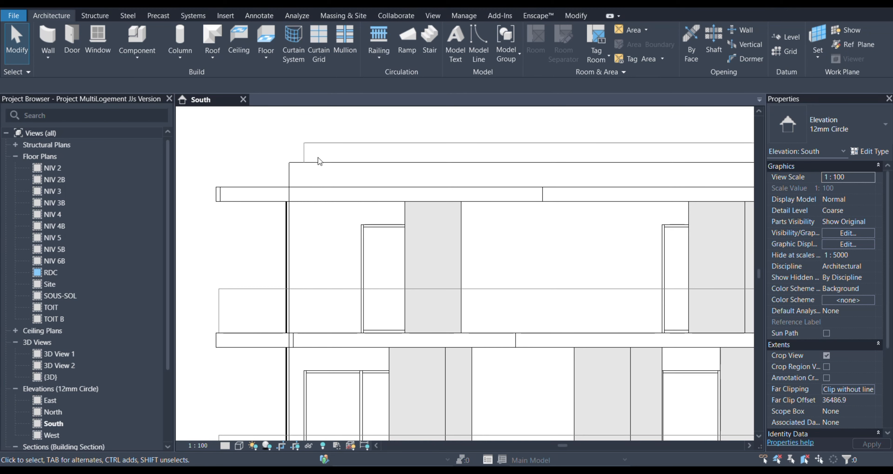
scroll(317, 160, "down", 5)
scroll(448, 139, "up", 3)
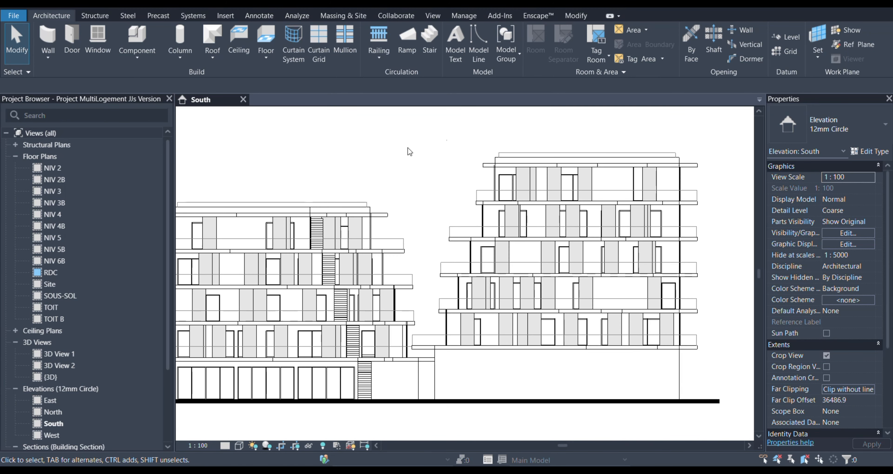
left_click(16, 19)
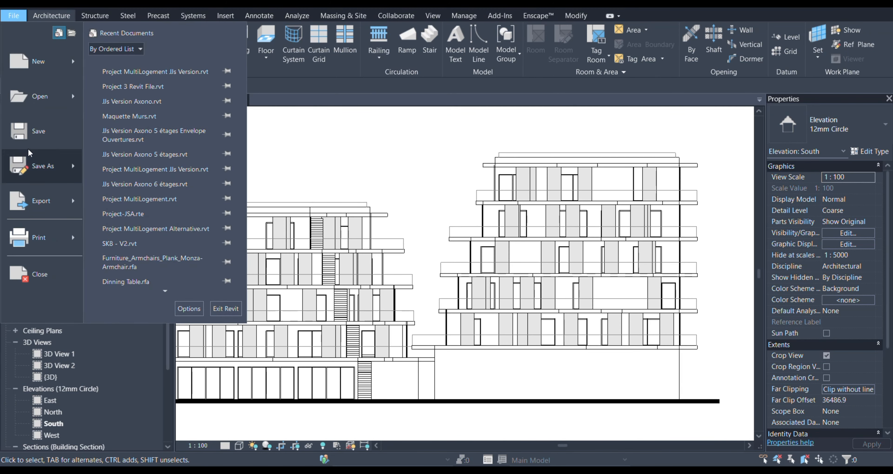
left_click(44, 202)
left_click(138, 103)
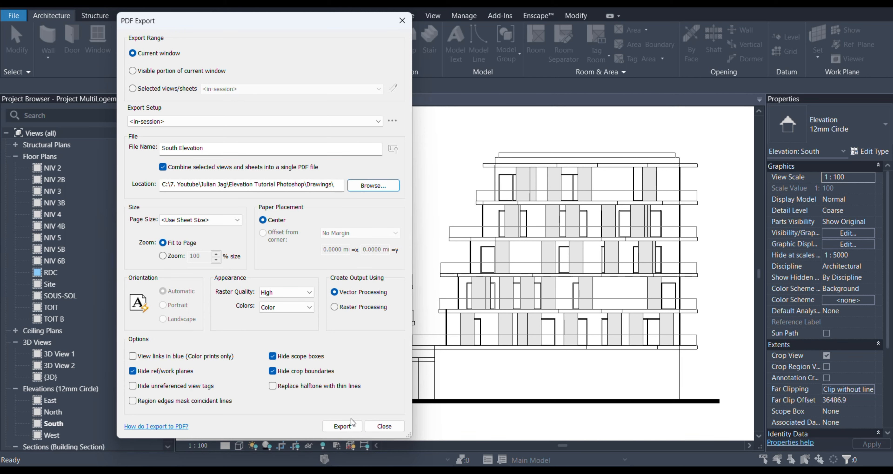
left_click(351, 426)
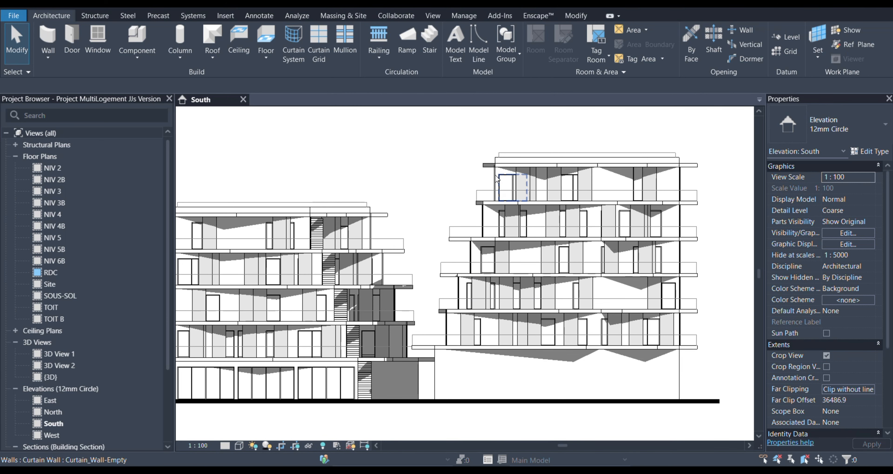
- Check the shadows on both buildings and start a second PDF export of the South elevation with shadows shown
scroll(451, 234, "up", 4)
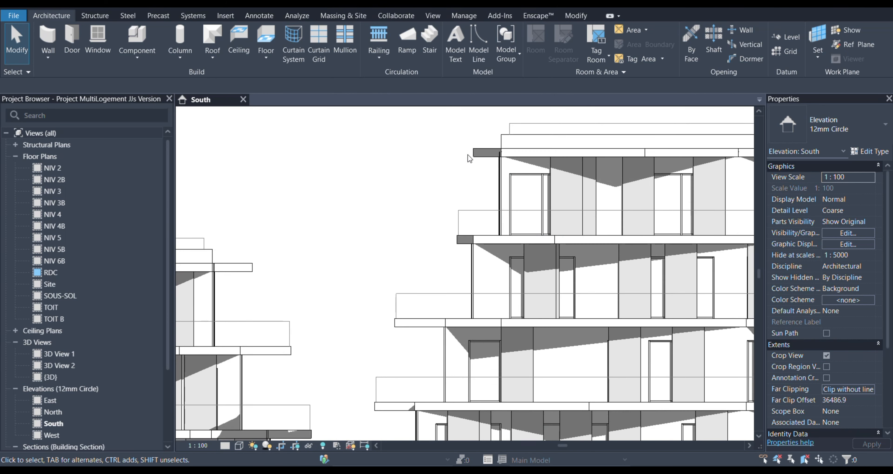
scroll(447, 233, "down", 6)
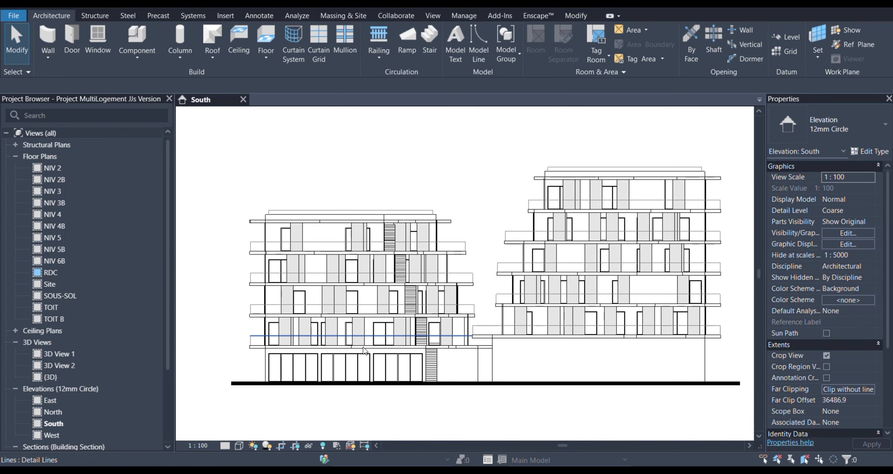
scroll(332, 398, "up", 4)
scroll(521, 374, "up", 4)
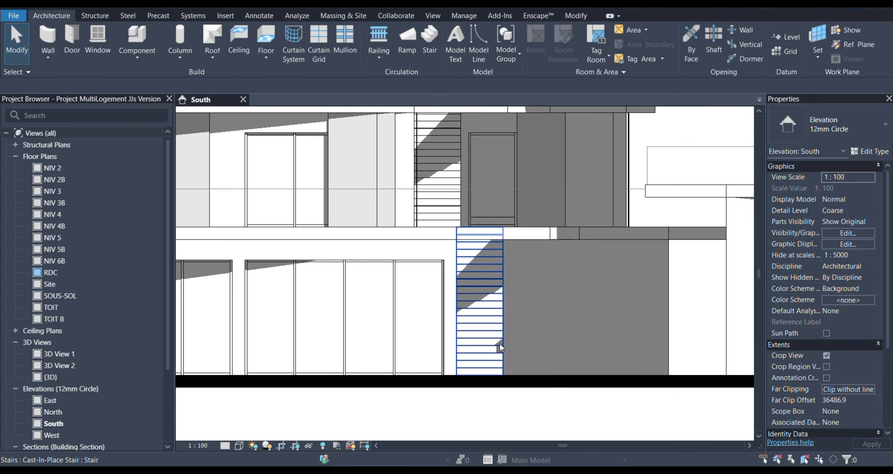
scroll(495, 356, "down", 6)
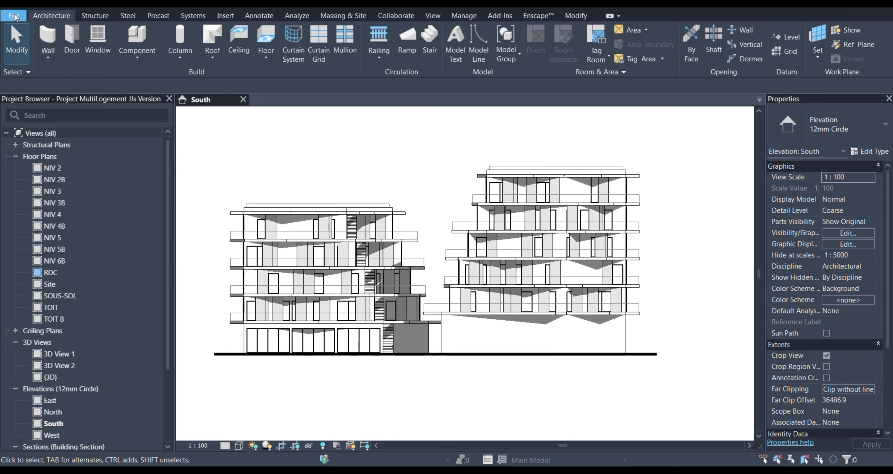
left_click(14, 16)
left_click(57, 205)
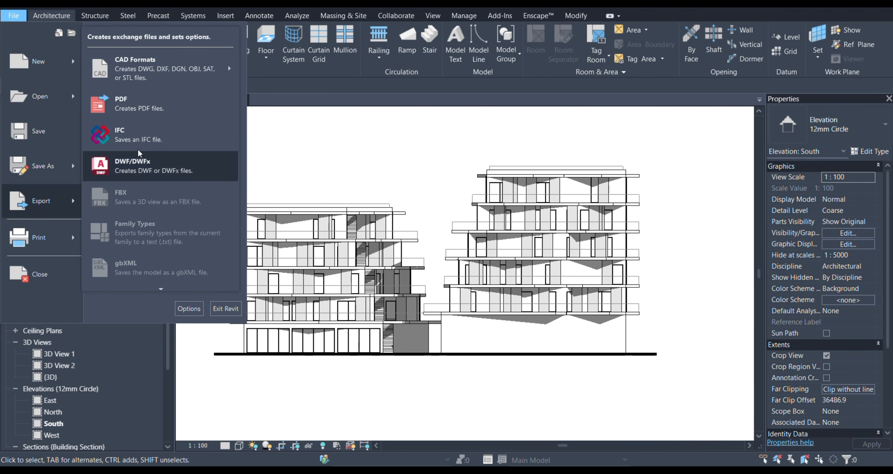
left_click(114, 101)
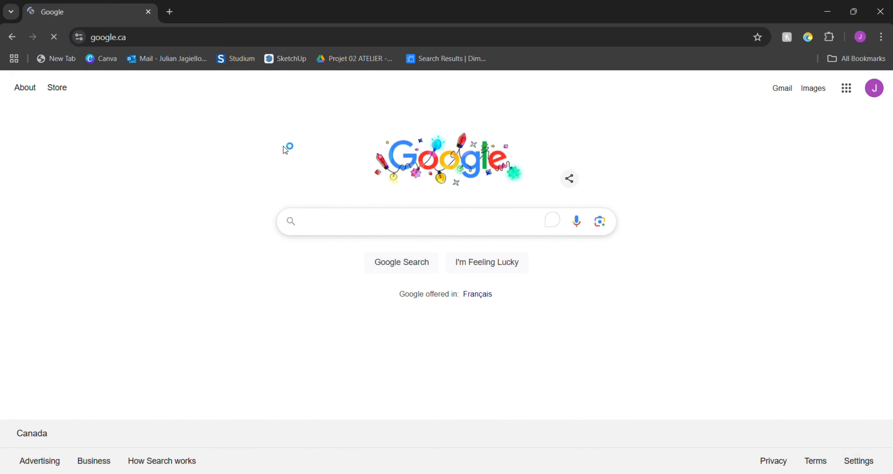
- Switch to the web browser, search Google for architextures, and open the Architextures website
type("arhci")
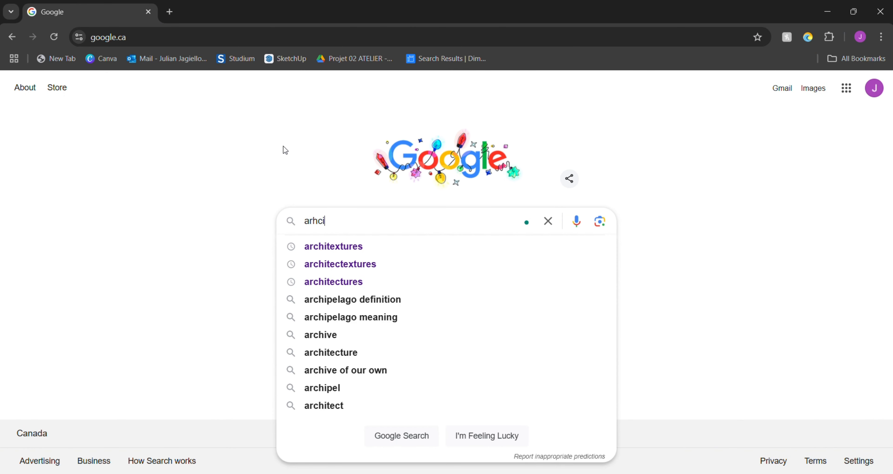
left_click(345, 246)
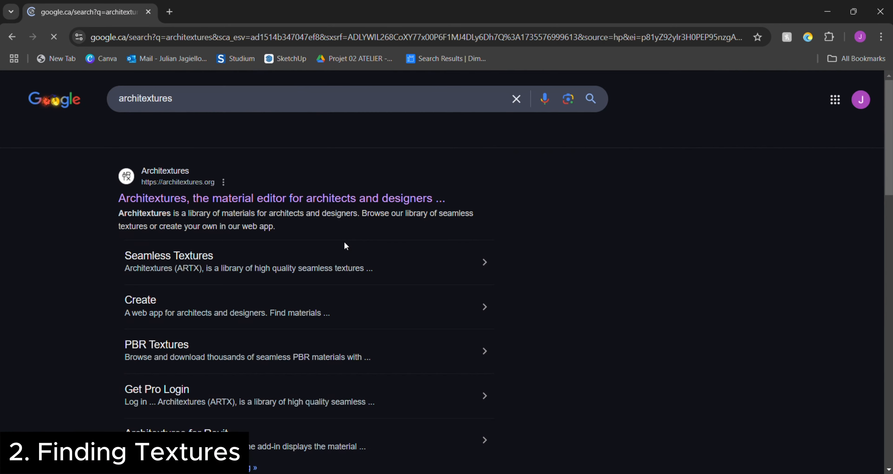
left_click(233, 198)
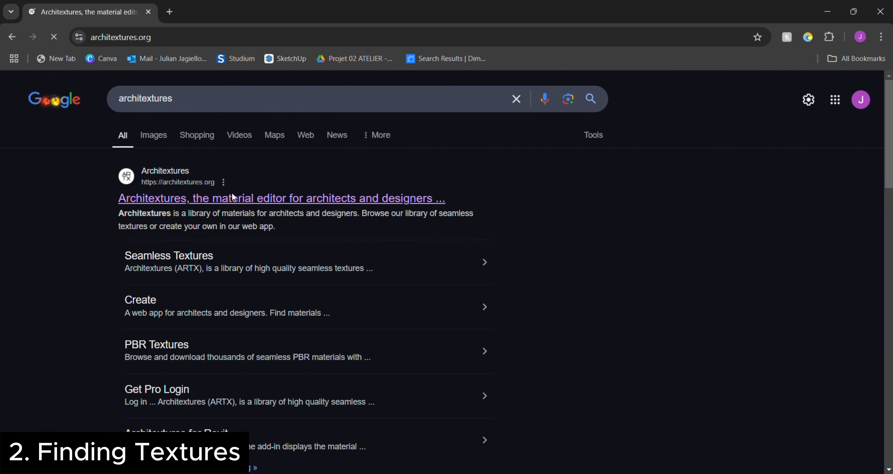
- Browse the Seamless Textures library, load more entries, and search it for "brick"
scroll(630, 281, "down", 15)
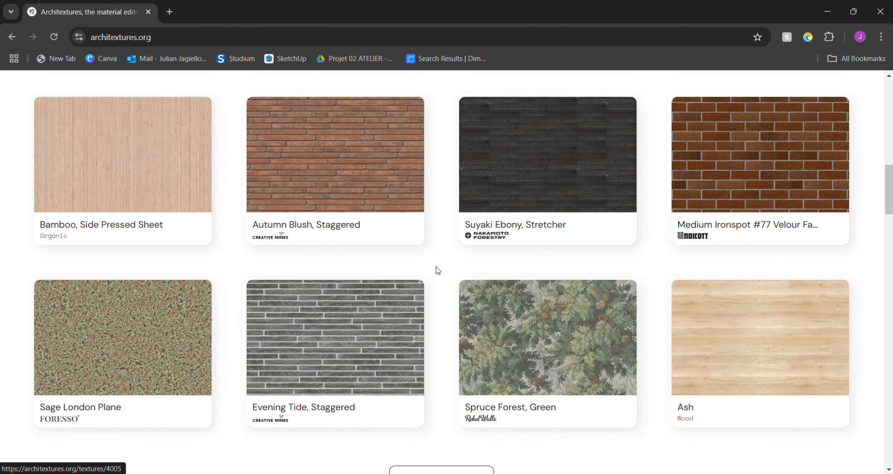
scroll(436, 267, "down", 3)
left_click(421, 371)
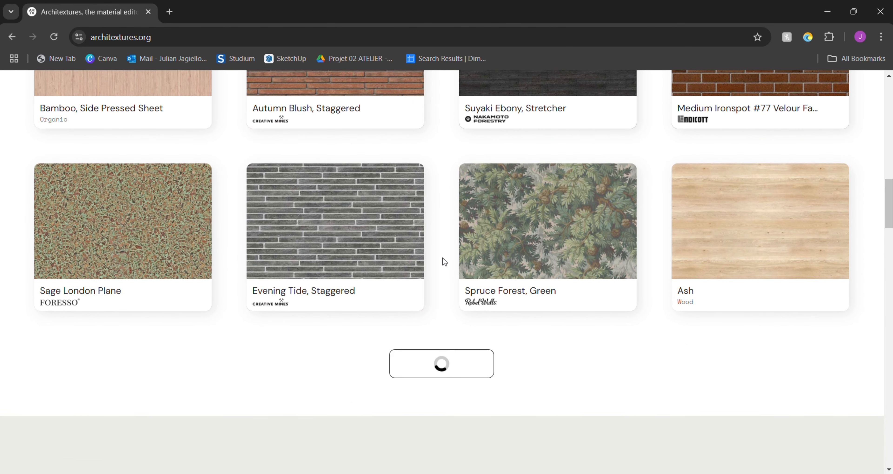
scroll(139, 173, "down", 1)
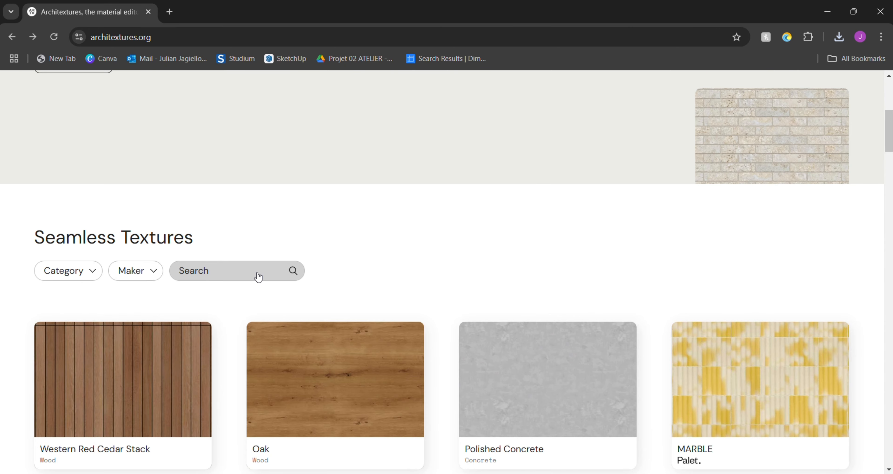
type("brick")
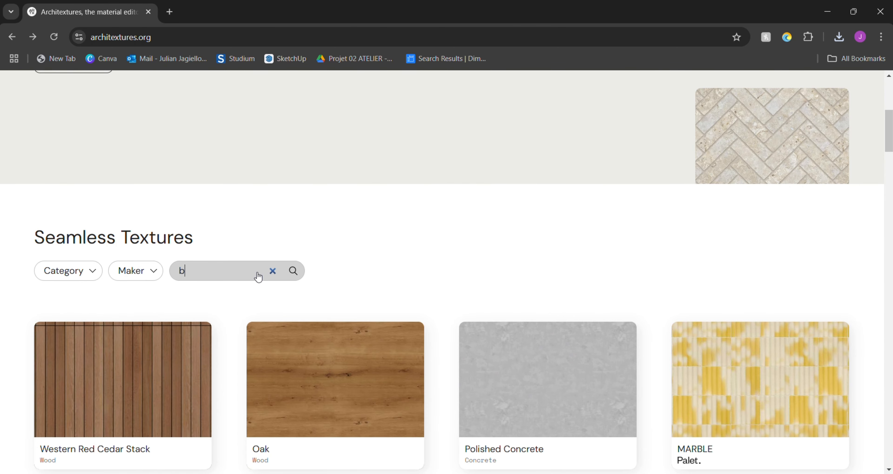
scroll(273, 245, "down", 3)
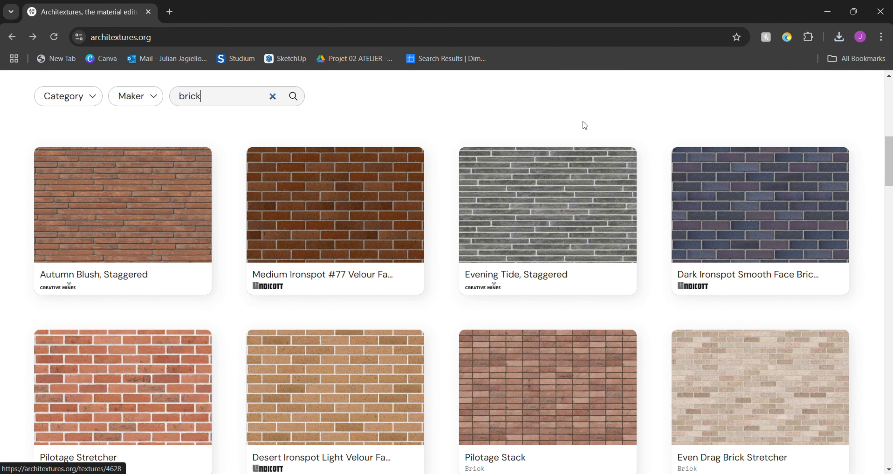
- Load more brick textures, open Even Drag Brick Staggered, and download its small texture
scroll(592, 120, "down", 5)
scroll(457, 338, "down", 2)
left_click(468, 423)
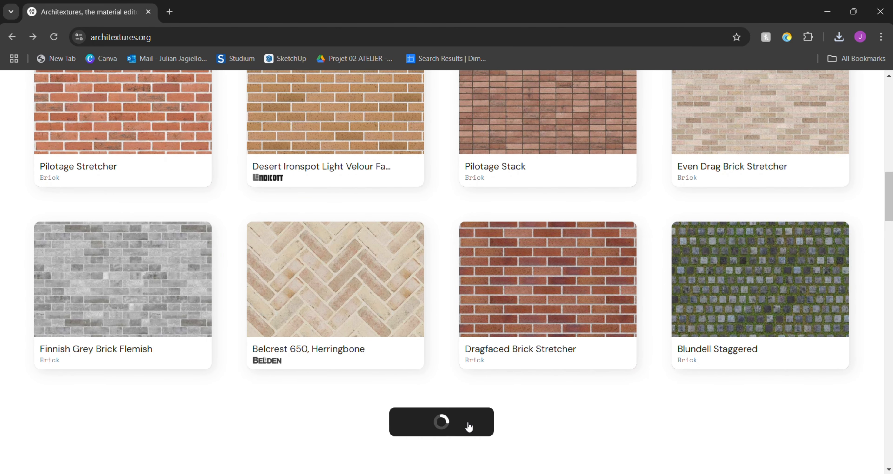
scroll(477, 156, "down", 4)
scroll(464, 145, "down", 1)
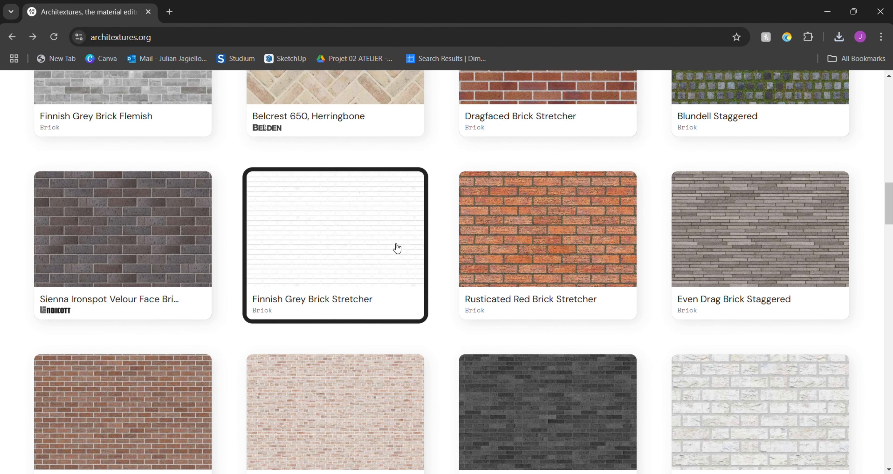
left_click(723, 255)
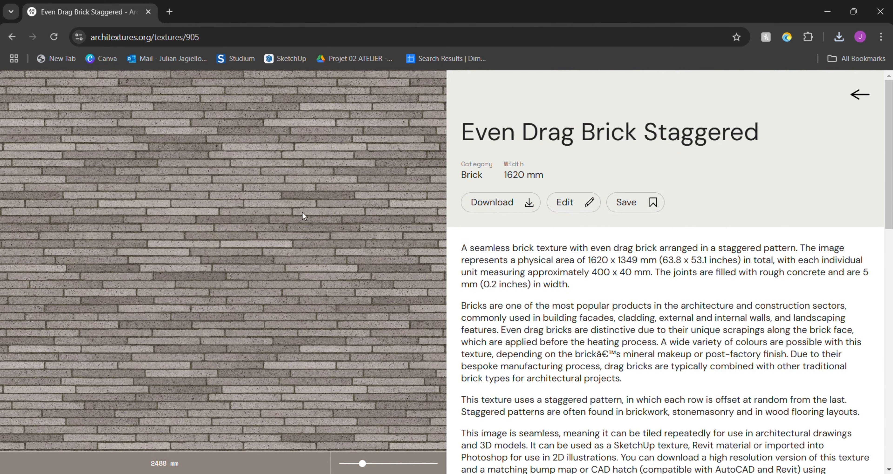
left_click(501, 202)
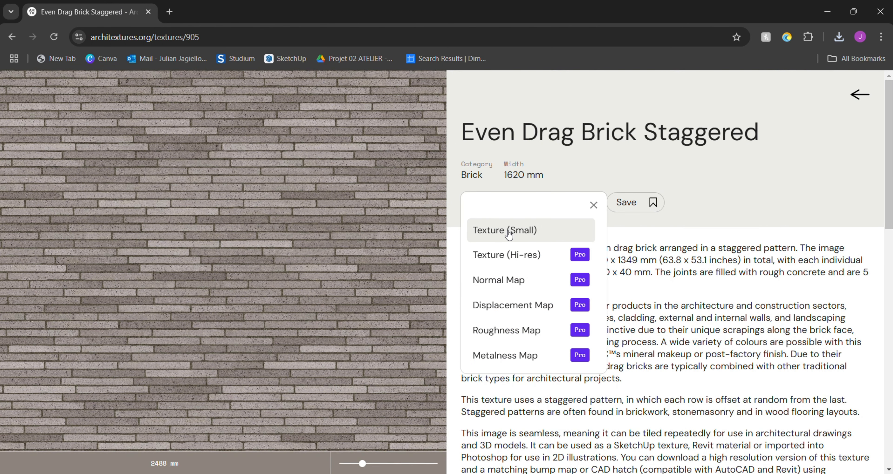
- Return to the Seamless Textures library and search it for "concrete"
left_click(866, 98)
left_click(867, 98)
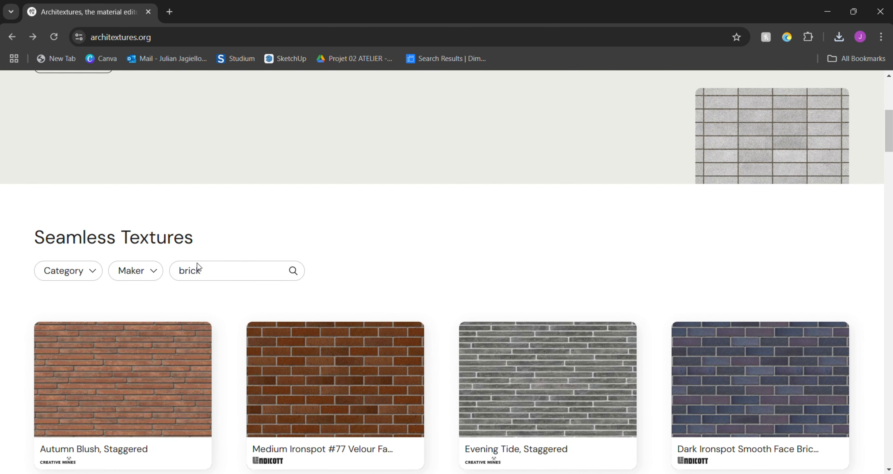
left_click(208, 279)
left_click_drag(175, 275, 173, 274)
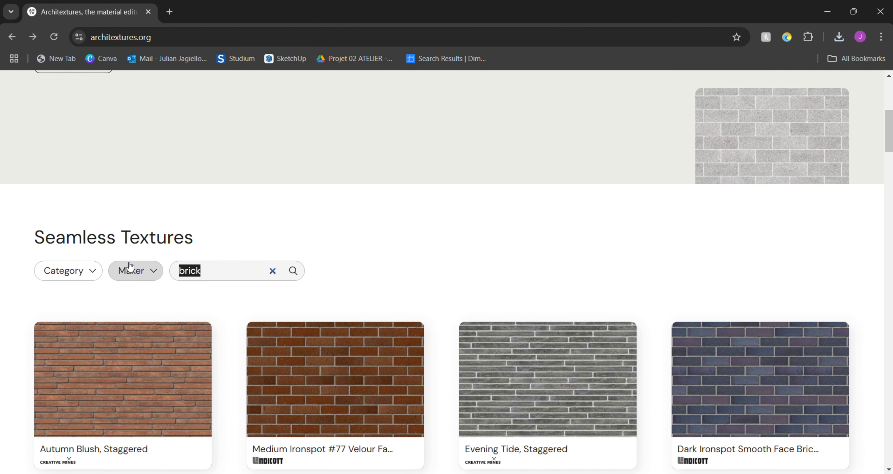
type("concrete")
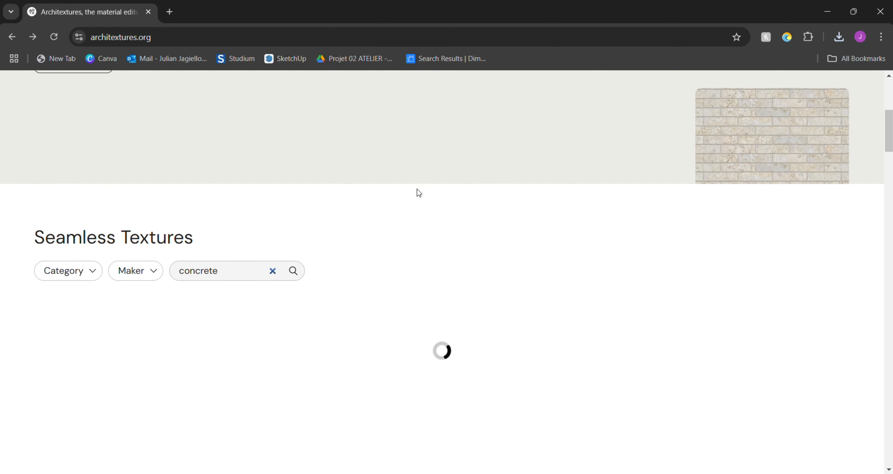
scroll(409, 208, "down", 5)
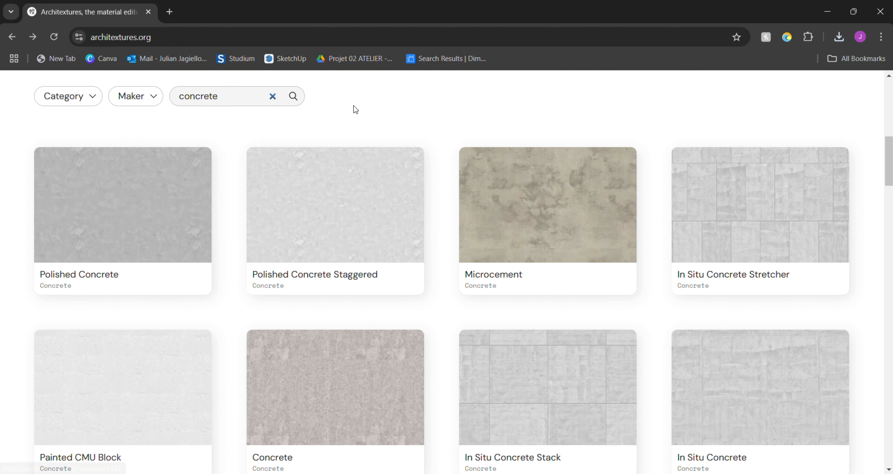
- Open the mid-grey Polished Concrete texture in the third row of results and download its small texture
scroll(353, 107, "down", 3)
scroll(368, 183, "down", 5)
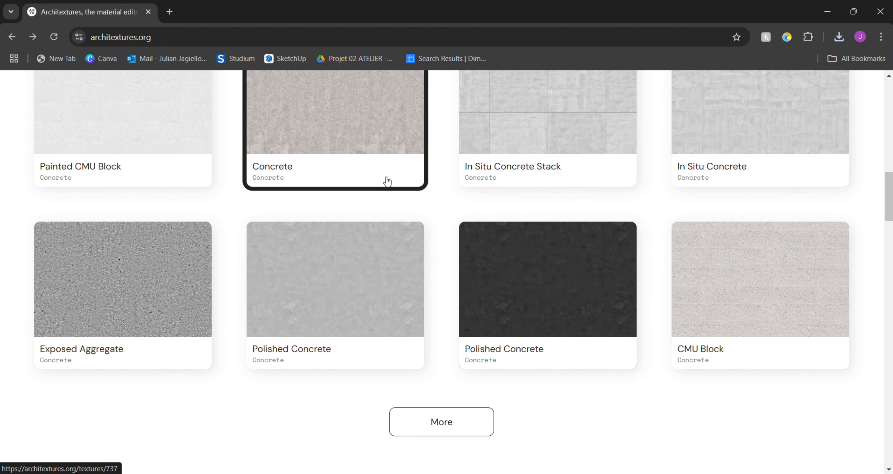
left_click(385, 293)
left_click(502, 203)
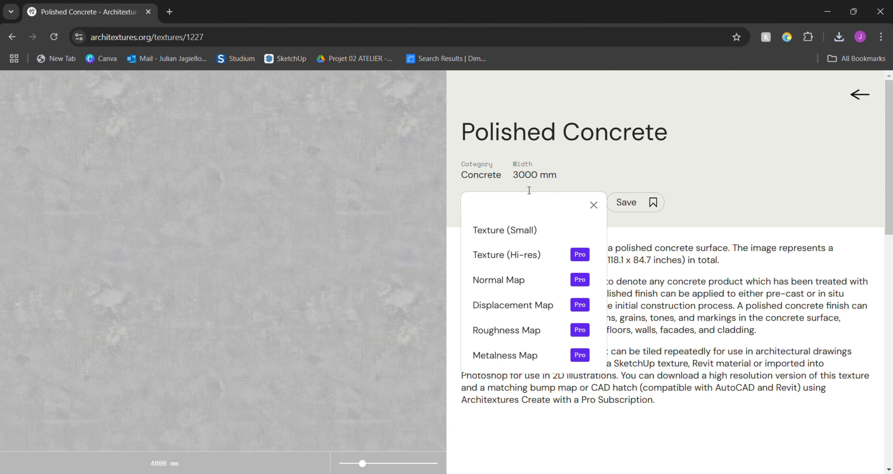
left_click(492, 233)
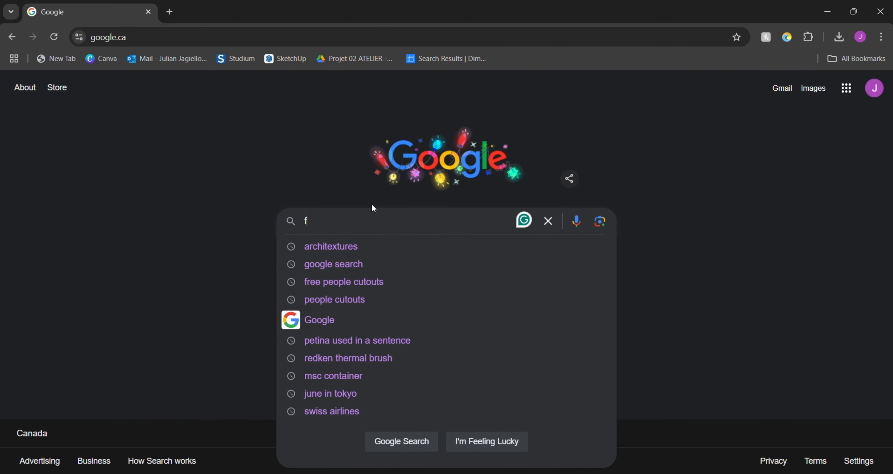
- Search Google for "free people cutouts" and open the Skalgubbar website
type("reee p")
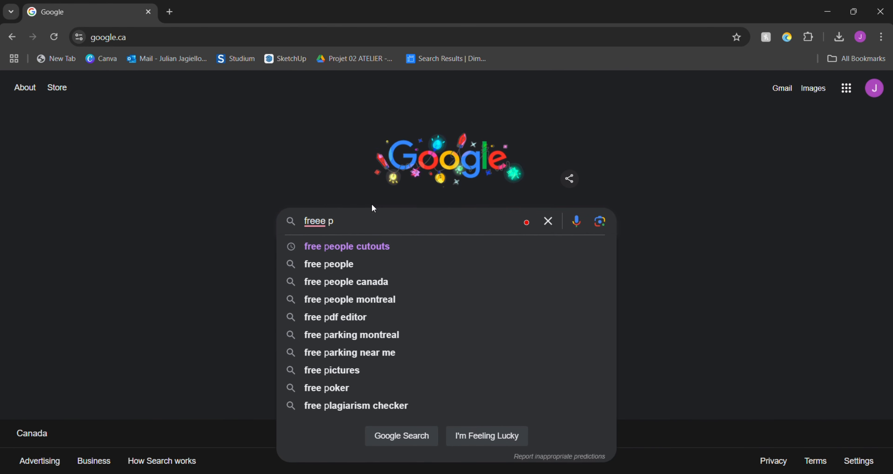
left_click(382, 253)
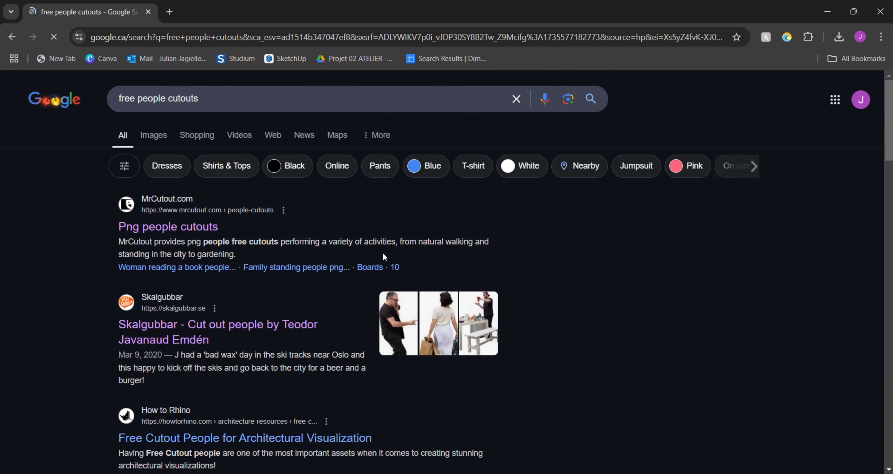
scroll(279, 261, "down", 1)
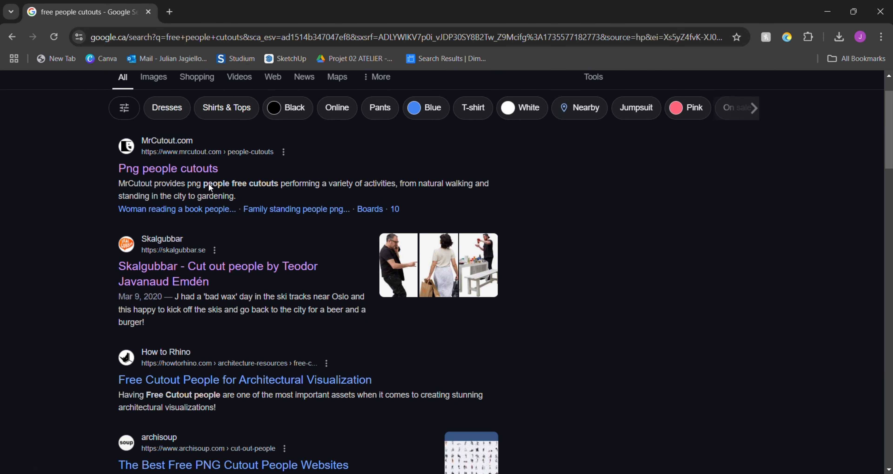
left_click(187, 267)
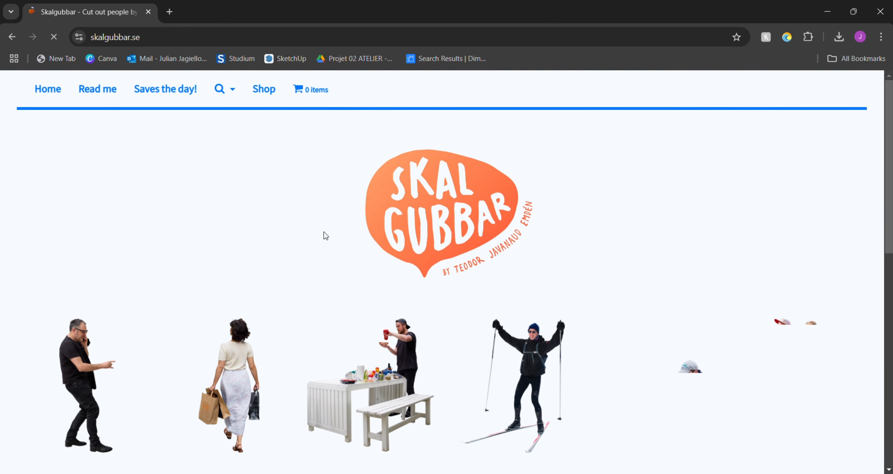
- Open the Skalgubbar cutout of the woman carrying shopping bags and download its PNG image
scroll(388, 291, "down", 3)
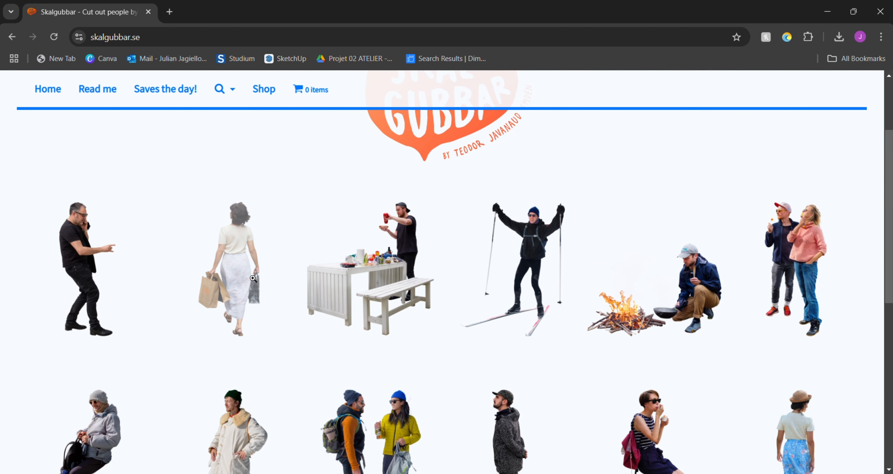
left_click(246, 263)
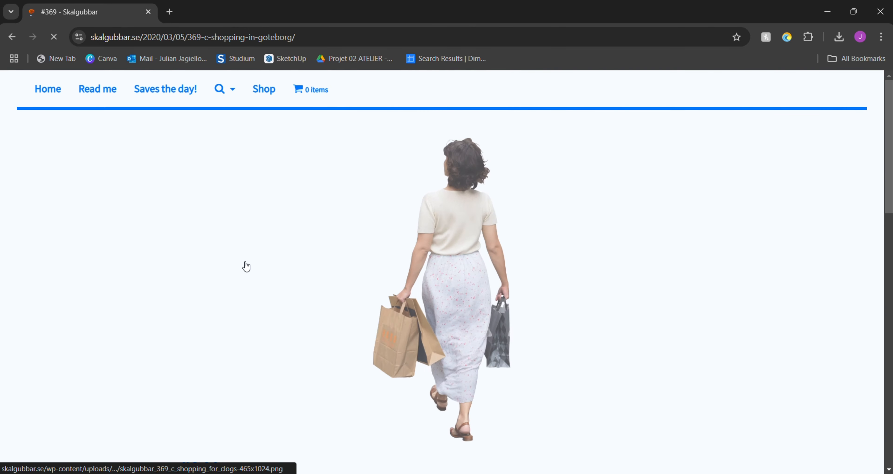
scroll(658, 235, "down", 3)
scroll(496, 235, "up", 1)
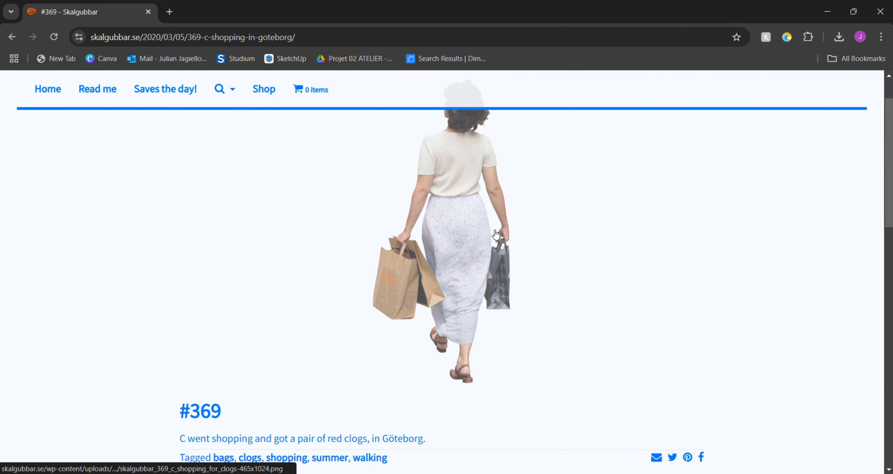
left_click(461, 205)
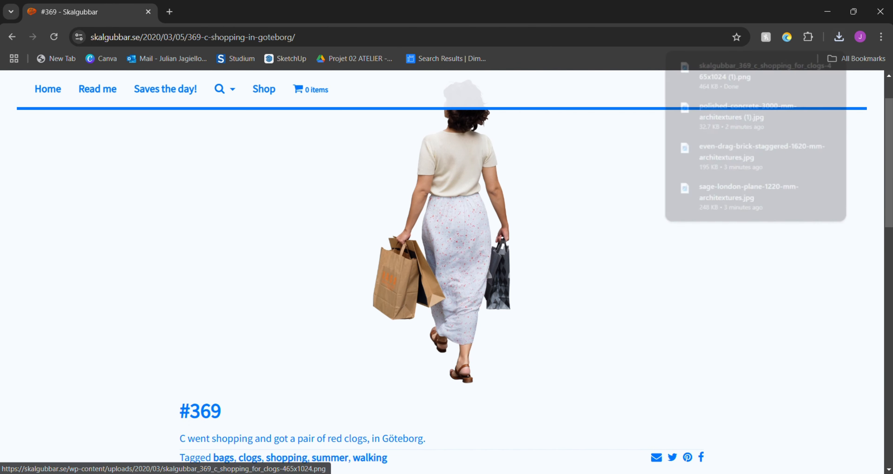
- Download the cutout of the couple eating candy from its own page and return to the gallery
left_click(15, 39)
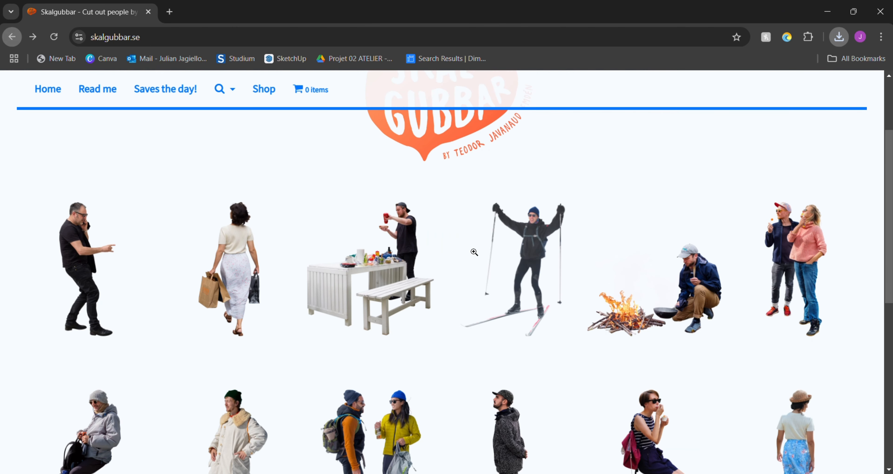
left_click(797, 253)
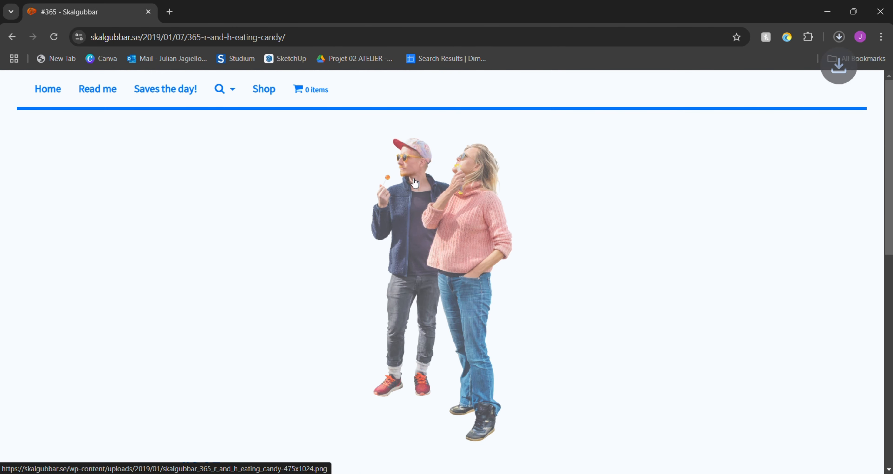
left_click(11, 36)
- Open the cutout of the couple with the baguette and straw hat and download its PNG image
scroll(366, 297, "down", 4)
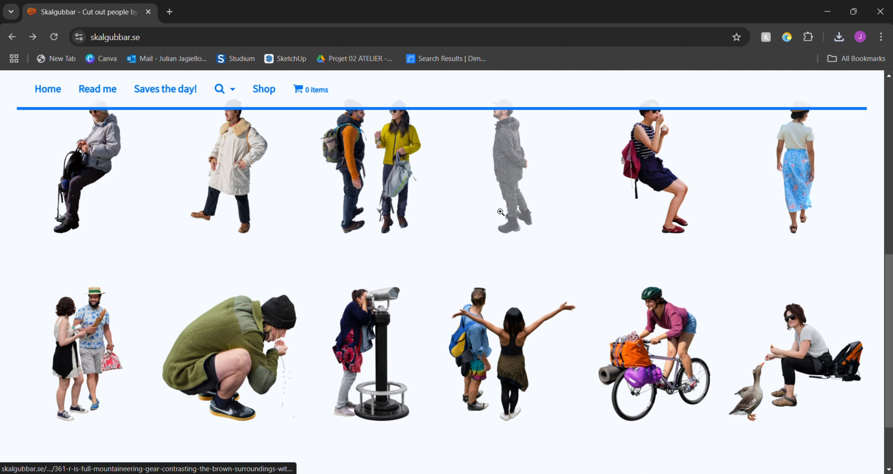
scroll(313, 197, "down", 5)
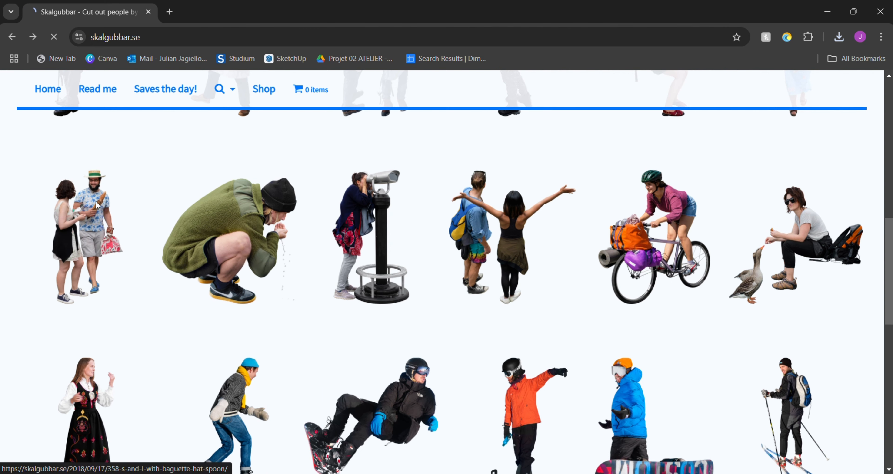
left_click(103, 199)
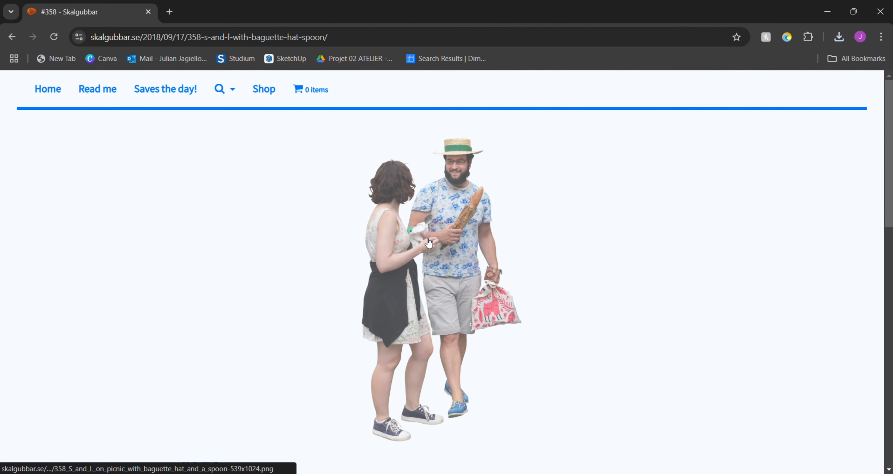
left_click(428, 239)
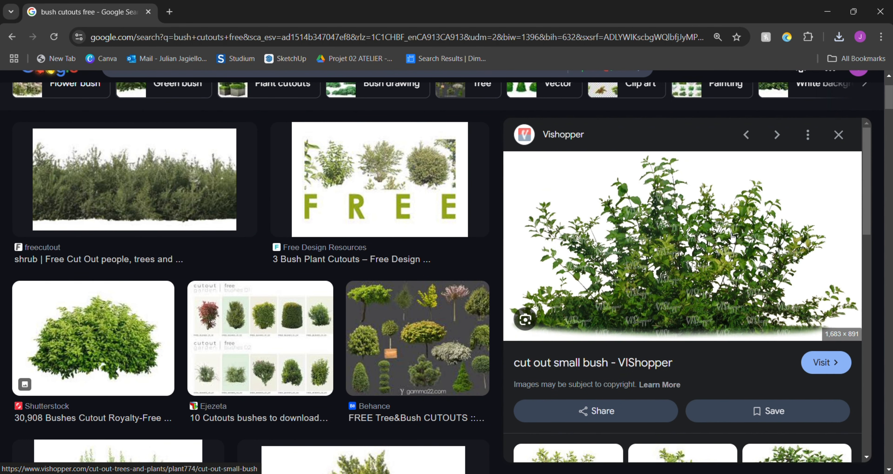
- Save the VIShopper small bush image as a JPEG named Bush 2 in the Plants folder
right_click(680, 213)
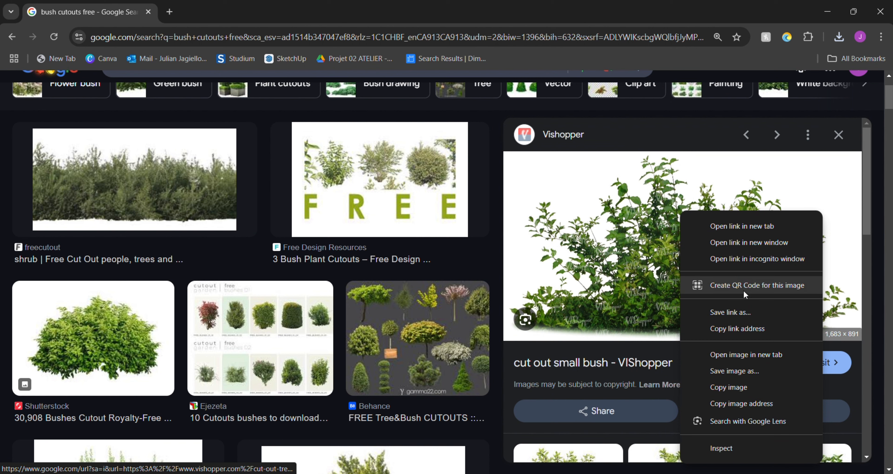
left_click(770, 373)
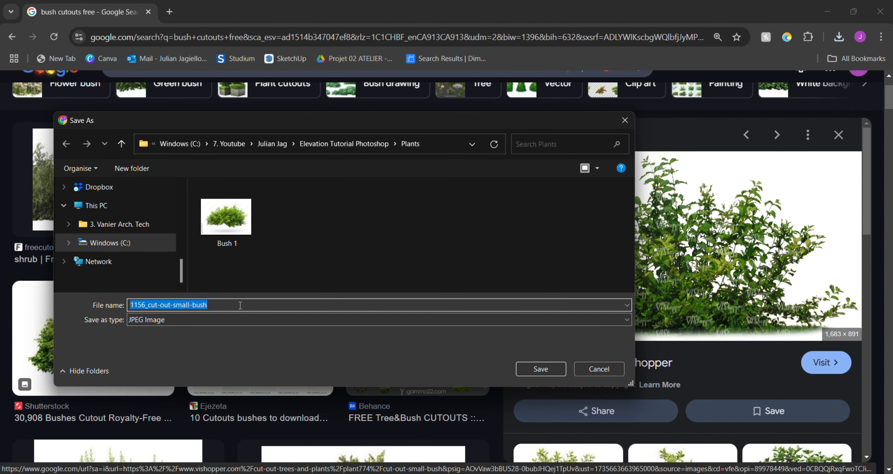
type("Bush 2")
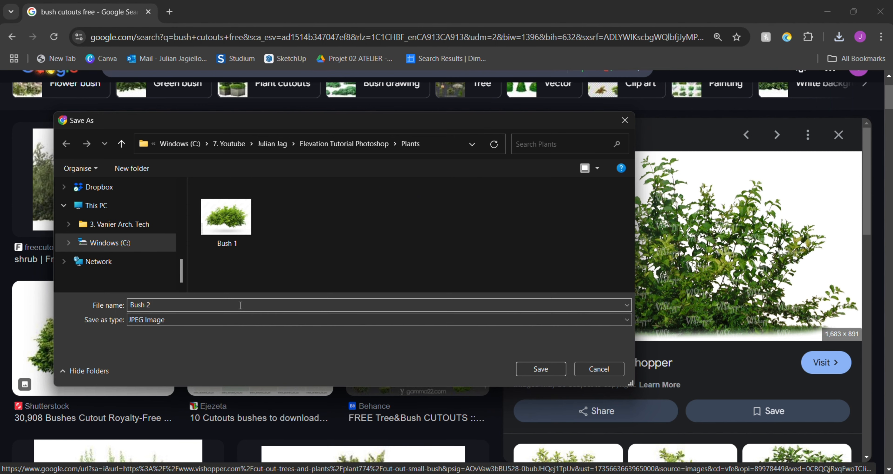
key("Return")
- Find the VIShopper image of two ordinary small bushes among the related images and open its preview
scroll(578, 247, "down", 5)
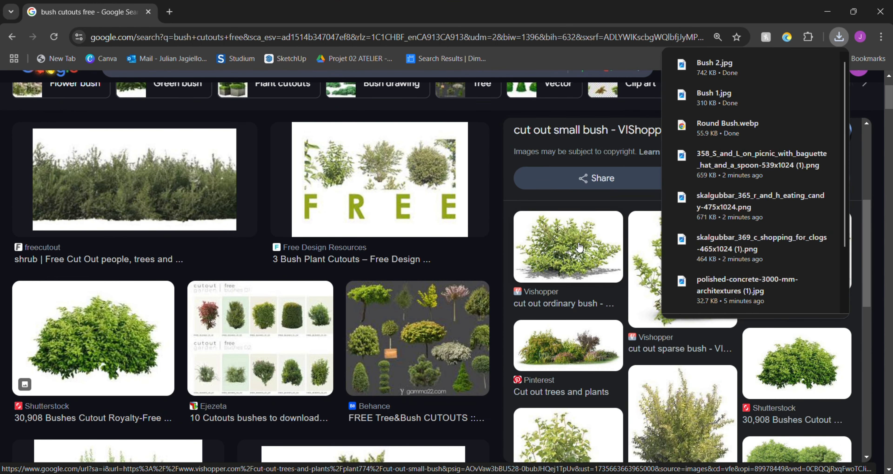
scroll(579, 247, "down", 2)
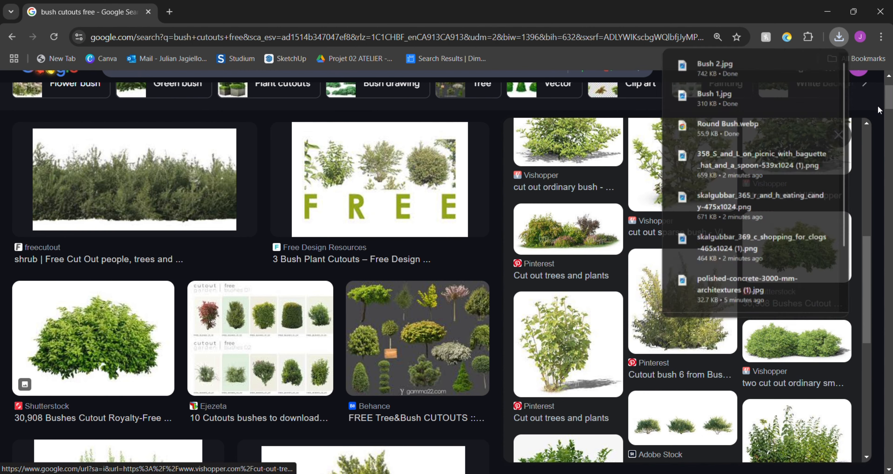
scroll(794, 236, "down", 2)
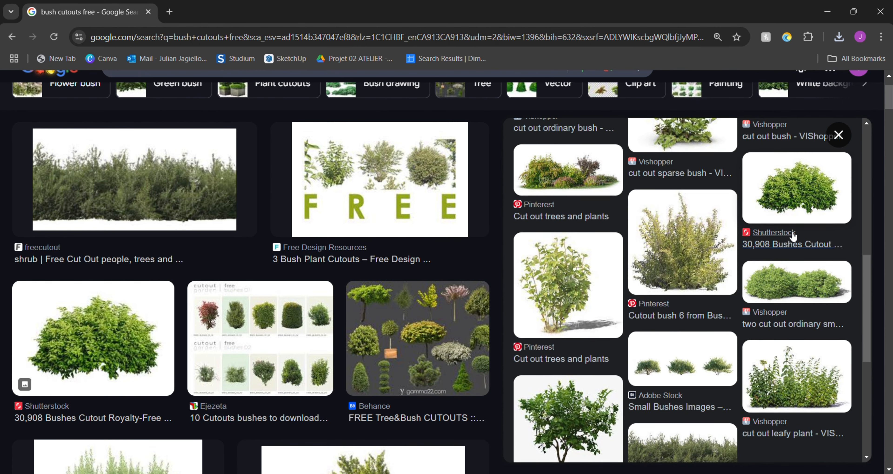
scroll(794, 236, "down", 2)
scroll(808, 232, "up", 5)
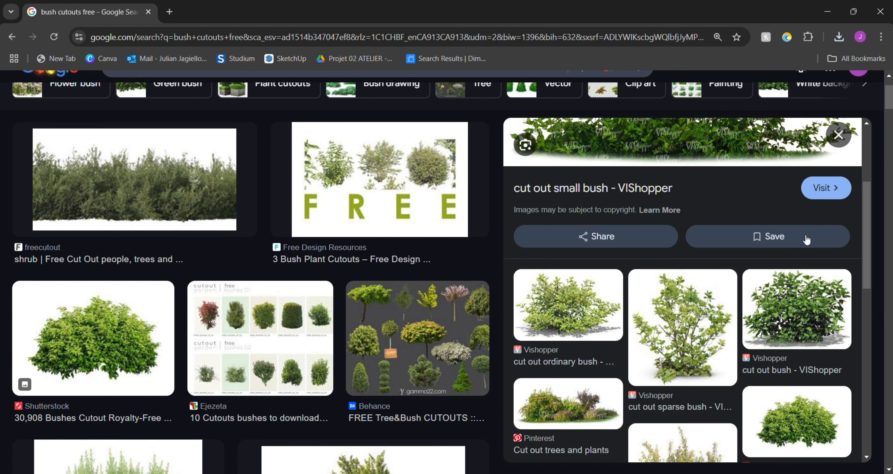
scroll(807, 241, "down", 5)
left_click(807, 219)
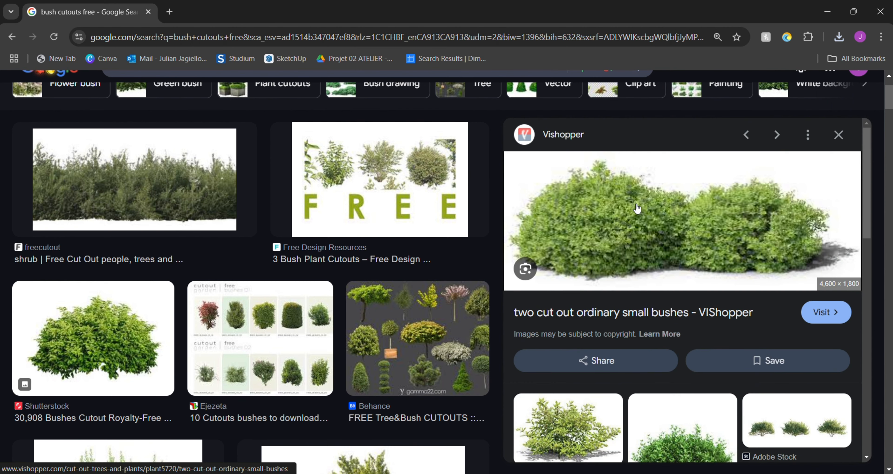
- Save the image of the two ordinary small bushes as Bush 3 in the Plants folder
right_click(638, 206)
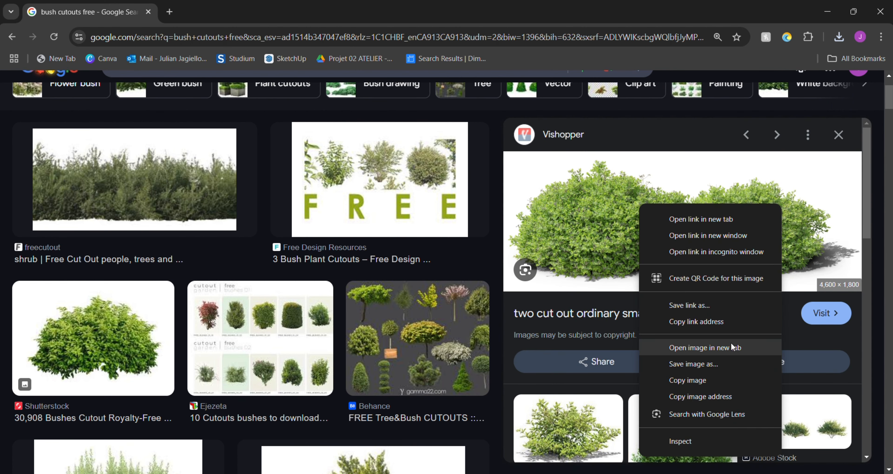
left_click(732, 380)
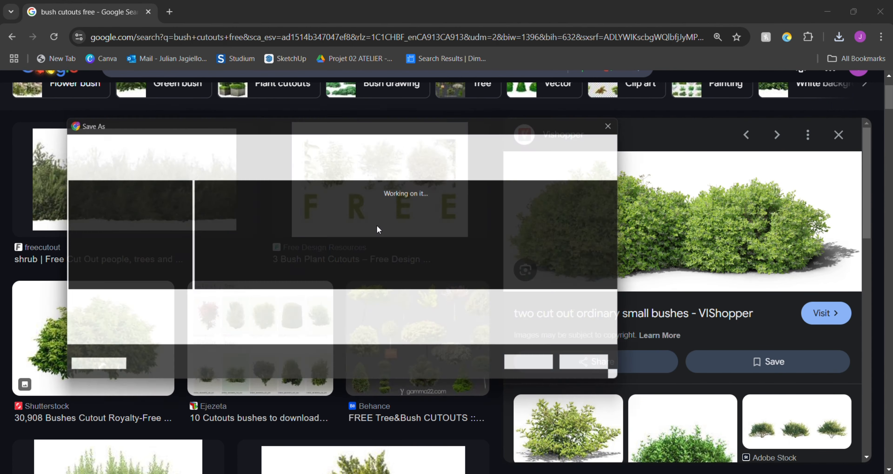
type("Bu")
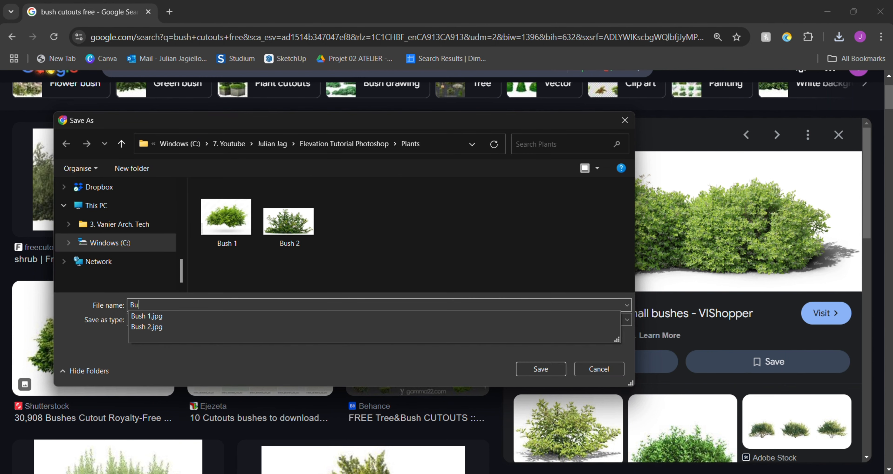
type("sh 3")
key("Return")
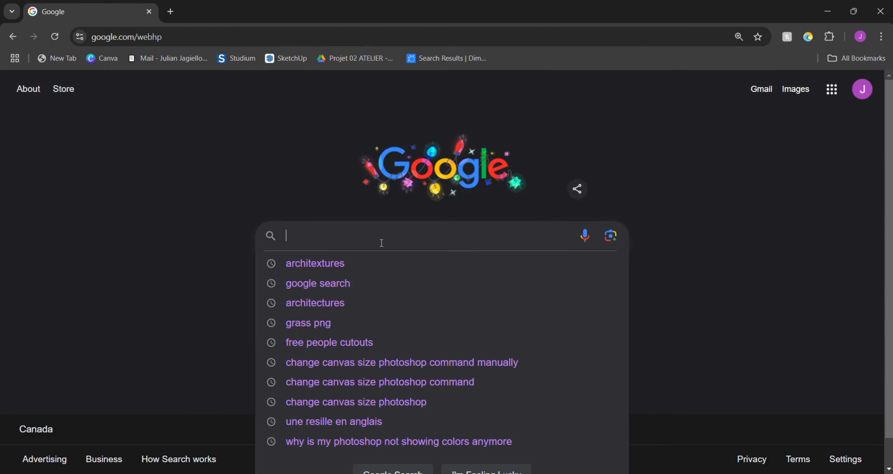
- Search Google for grass png and show the image results
type("grass")
left_click(385, 261)
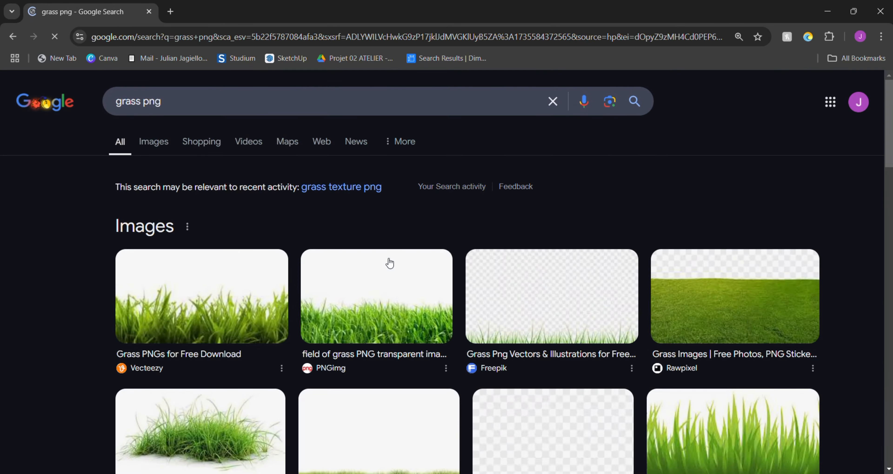
left_click(152, 140)
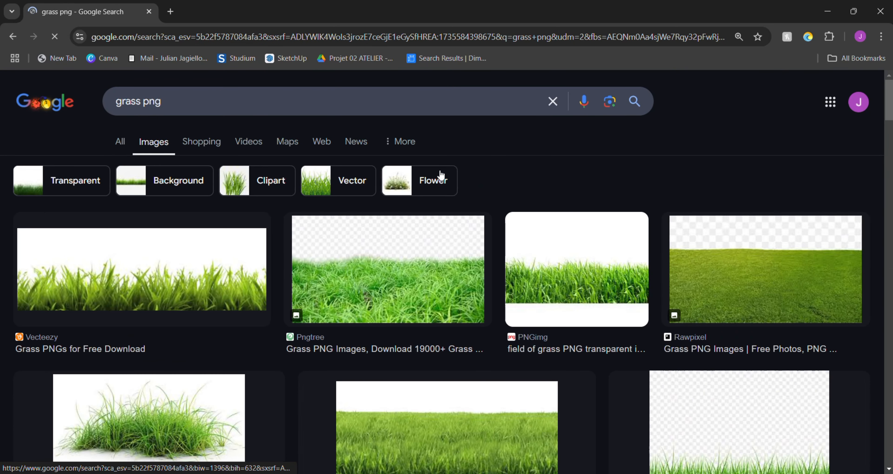
- Open the PNGimg transparent image of the thin grass strip and choose to save it
scroll(267, 227, "down", 3)
scroll(605, 304, "down", 5)
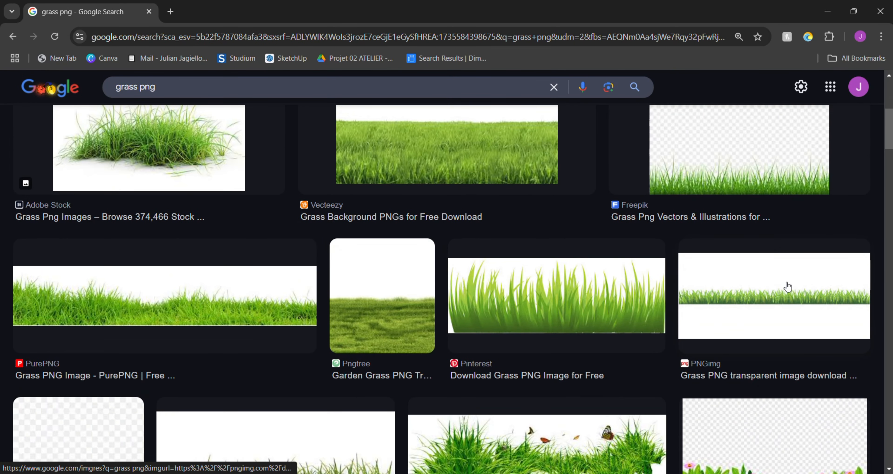
left_click(788, 287)
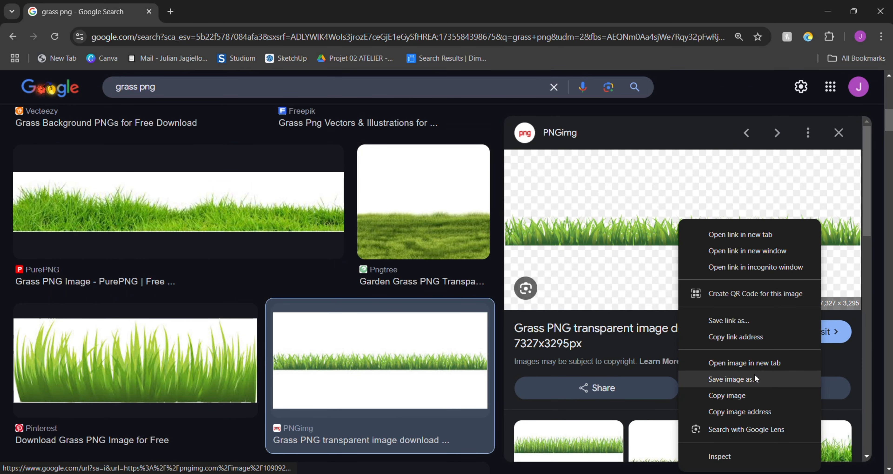
left_click(731, 379)
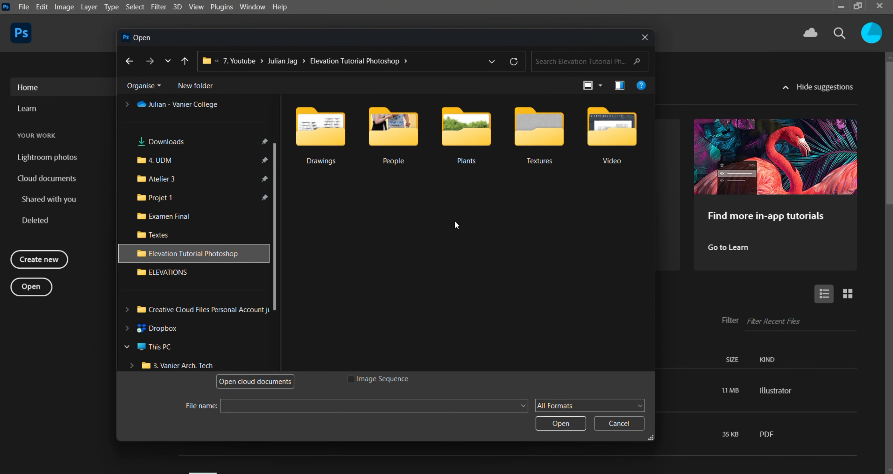
- In Photoshop, import the South Elevation PDF from the Drawings folder at 300 pixels/inch in Grayscale mode
double_click(319, 139)
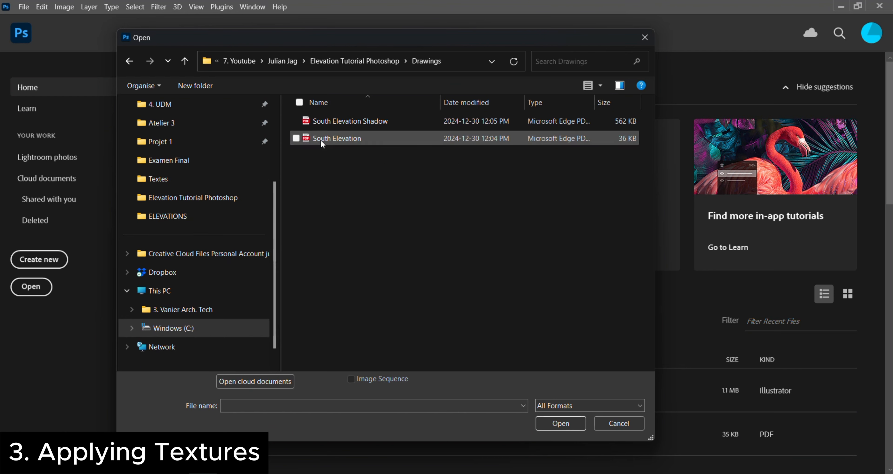
left_click(350, 140)
left_click(556, 421)
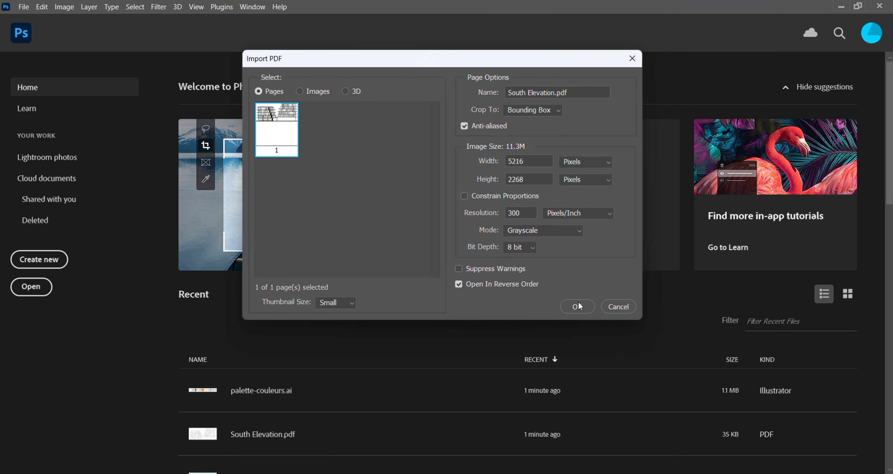
left_click(582, 304)
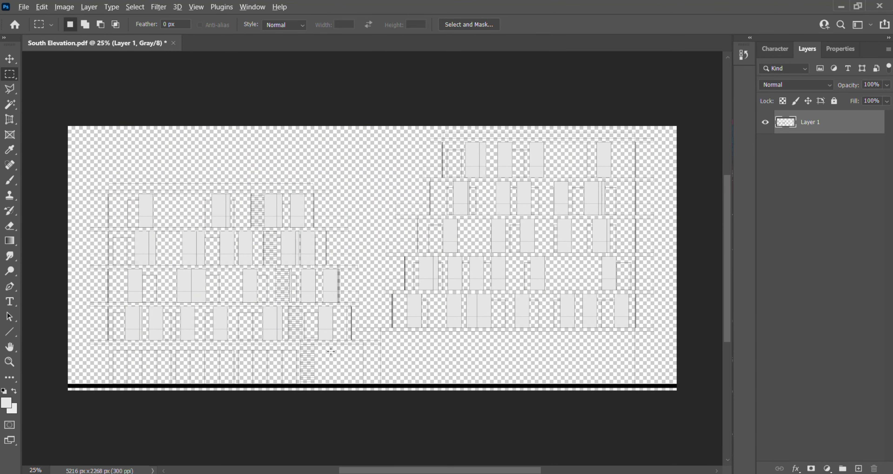
scroll(336, 350, "up", 15)
scroll(457, 267, "down", 15)
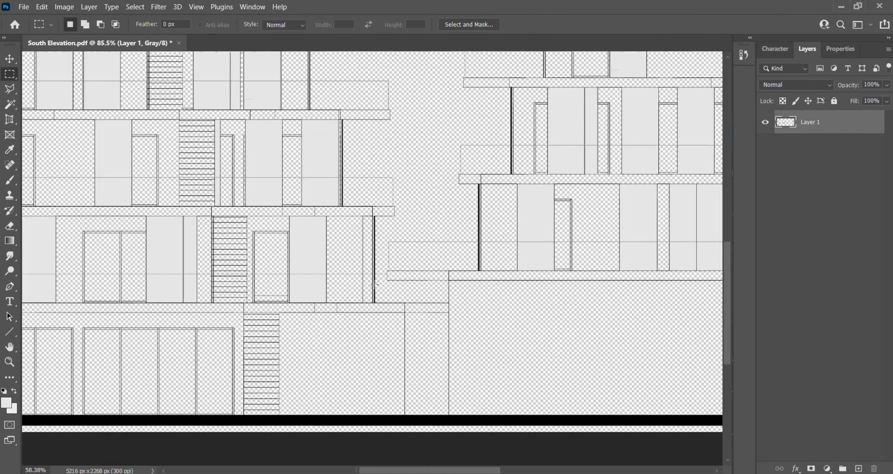
scroll(375, 284, "down", 5)
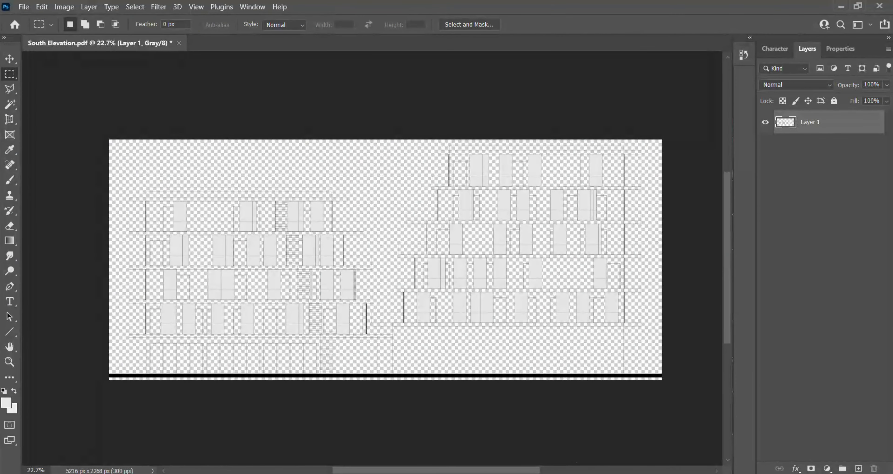
- Open the palette-couleurs AI file from the PALETTE COULEURS folder in Photoshop, importing its page at 300 pixels/inch
left_click(565, 473)
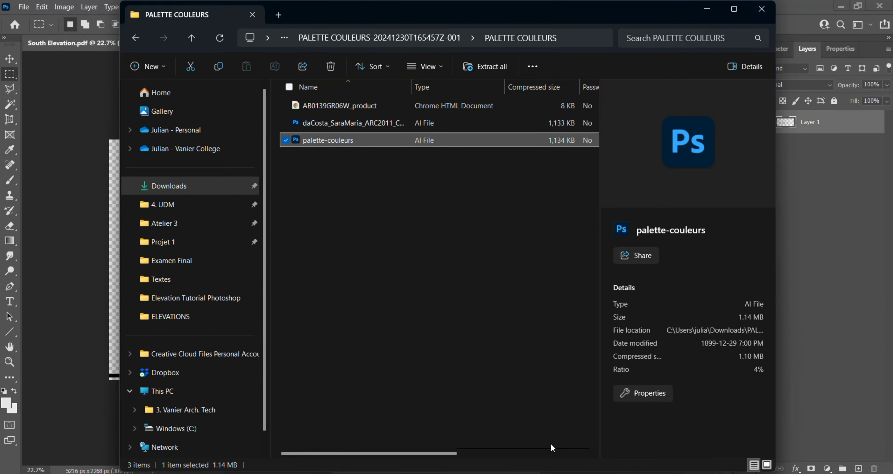
double_click(359, 145)
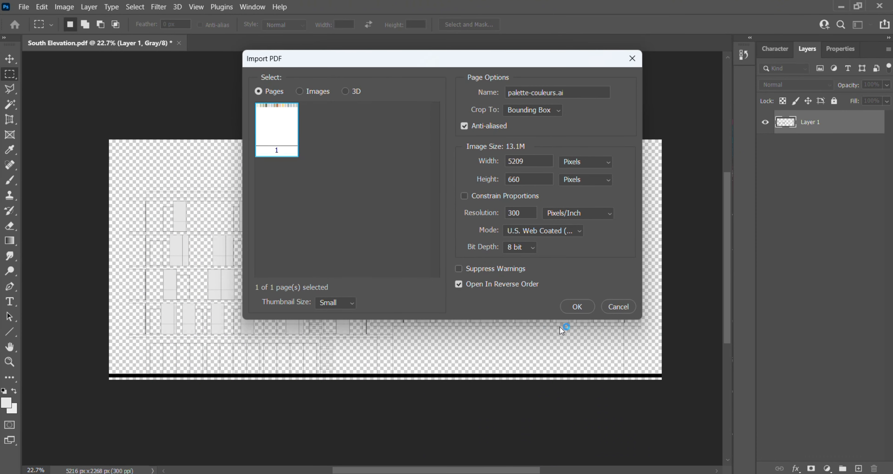
left_click(572, 309)
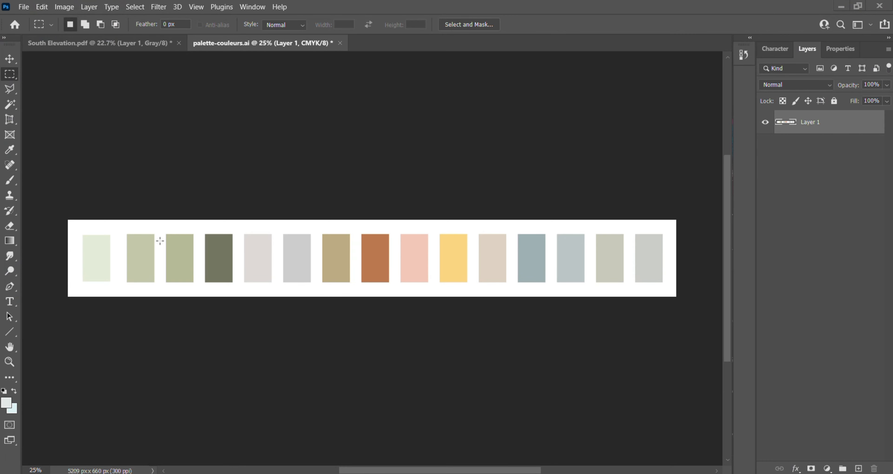
- Return to the South Elevation document, rename its layer as Drawing and lock the layer completely
left_click(57, 43)
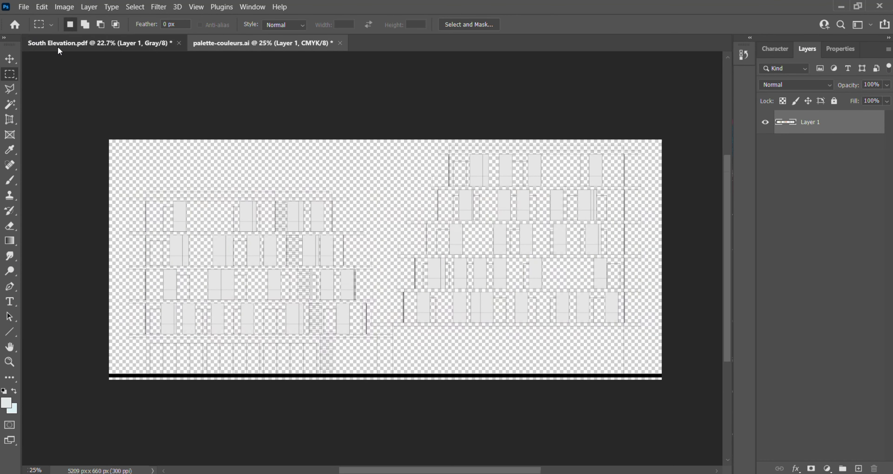
double_click(810, 121)
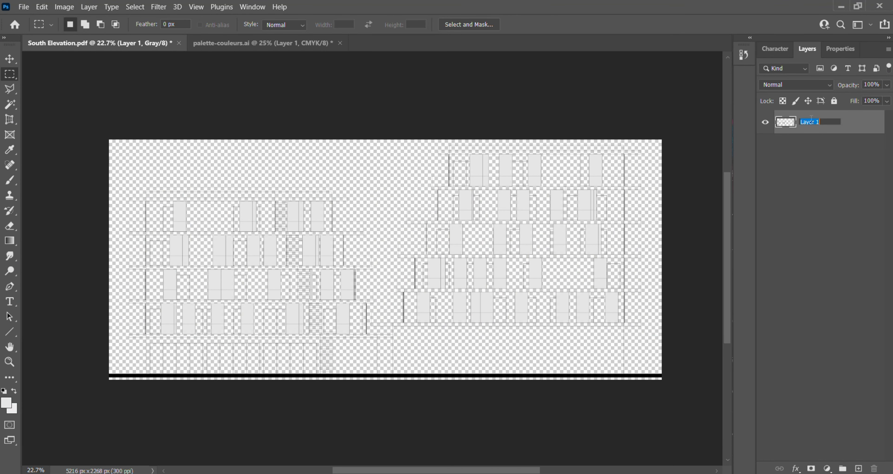
type("Drawing")
key("Return")
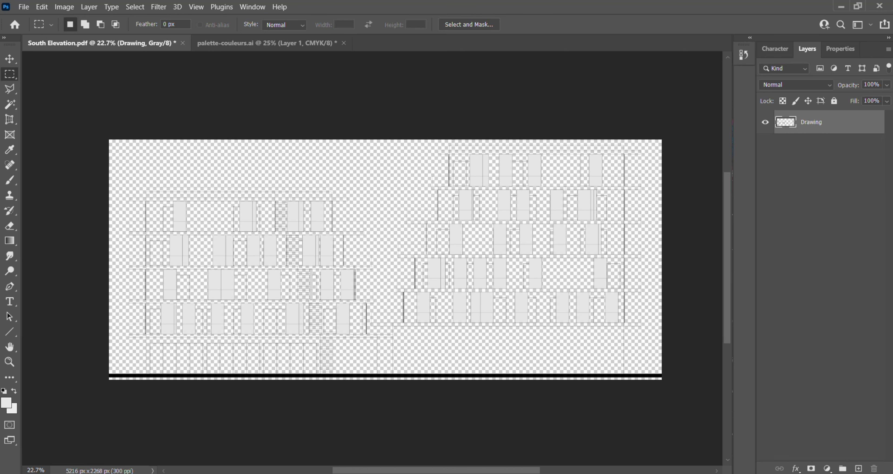
left_click(833, 100)
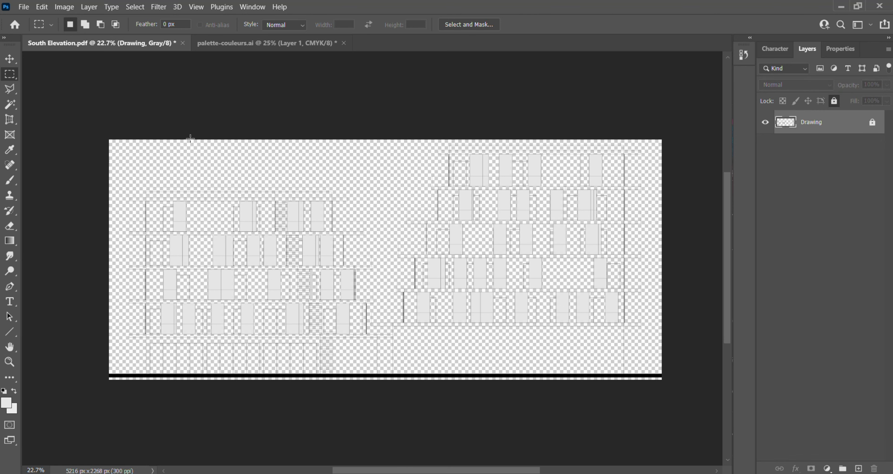
- Save the document as South Elevation in Photoshop format inside a new Photoshop folder within Elevation Tutorial Photoshop
left_click(27, 10)
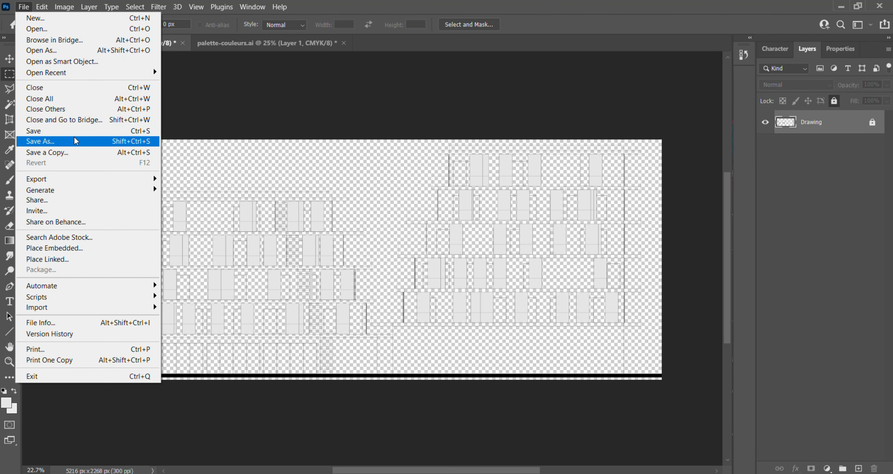
left_click(40, 141)
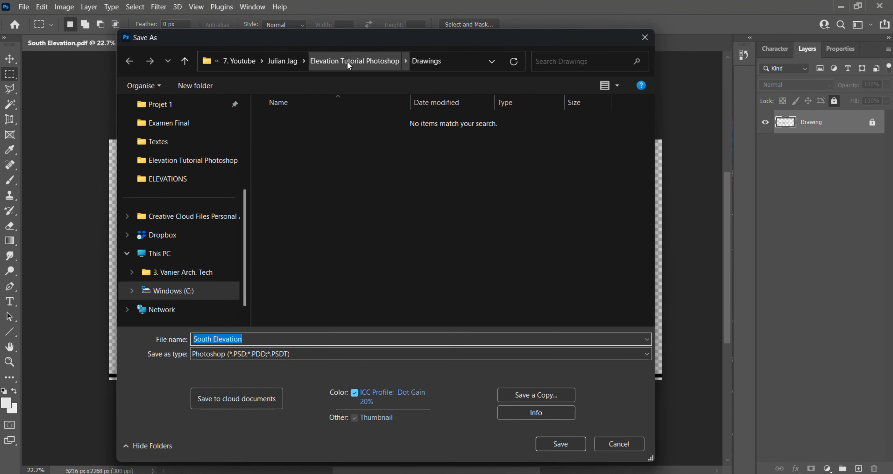
left_click(357, 62)
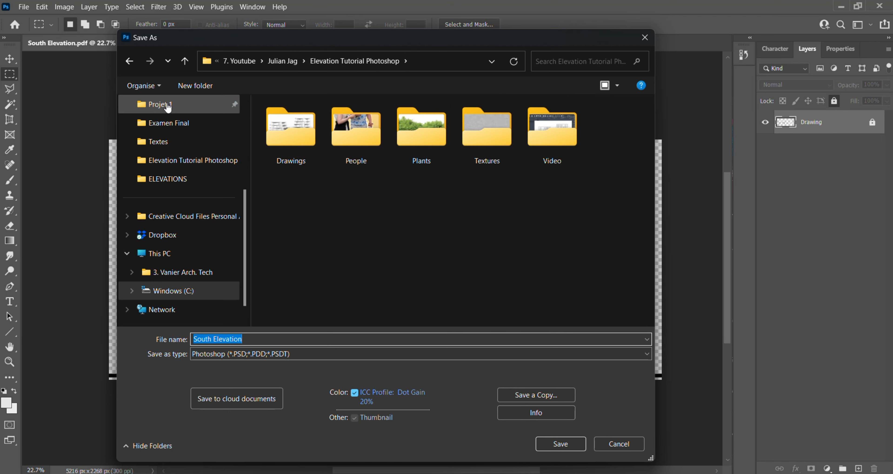
left_click(198, 82)
type("P")
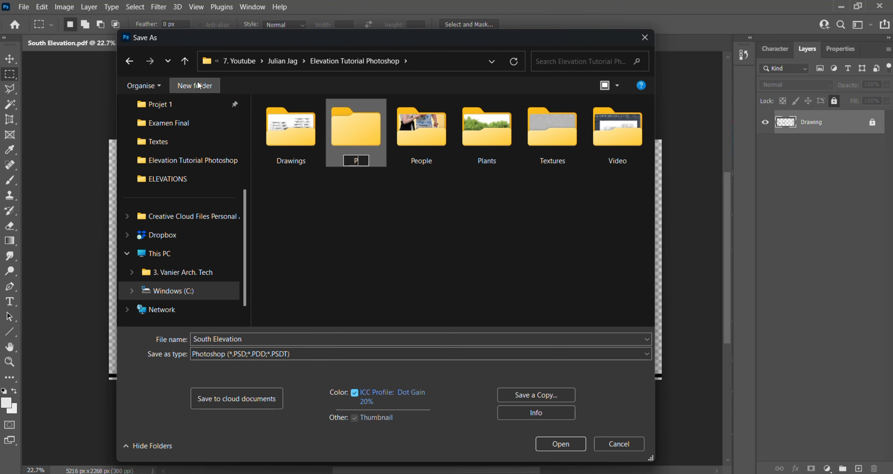
type("hotoshop")
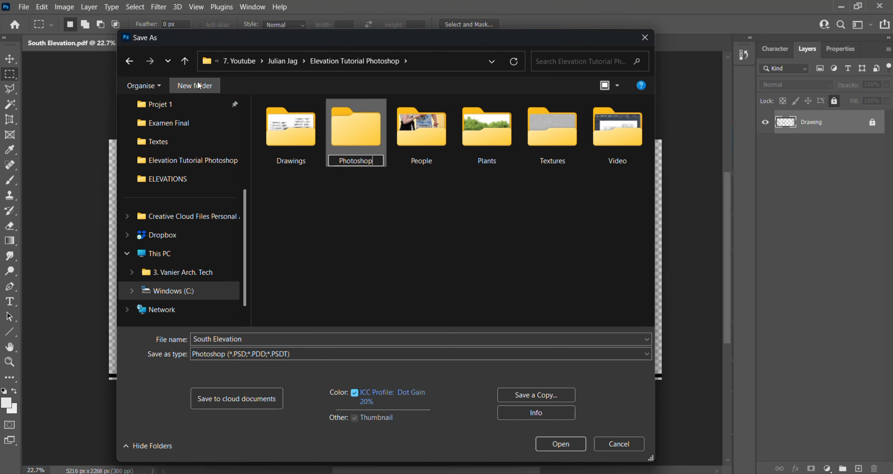
key("Return")
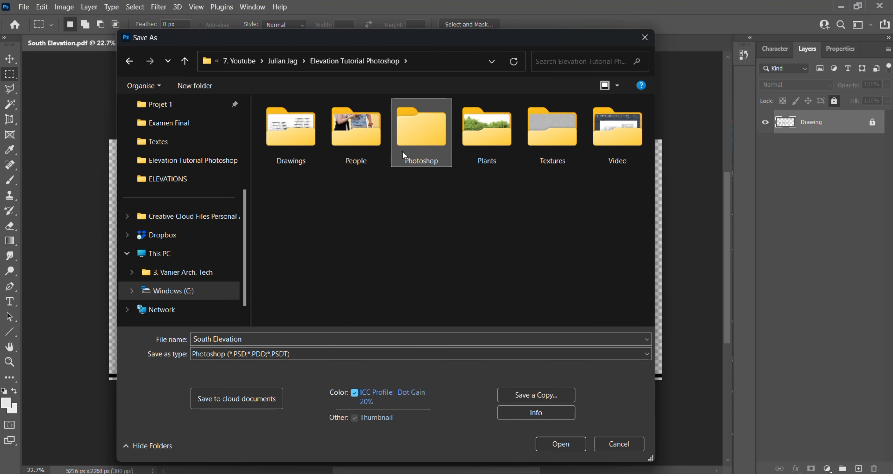
double_click(427, 133)
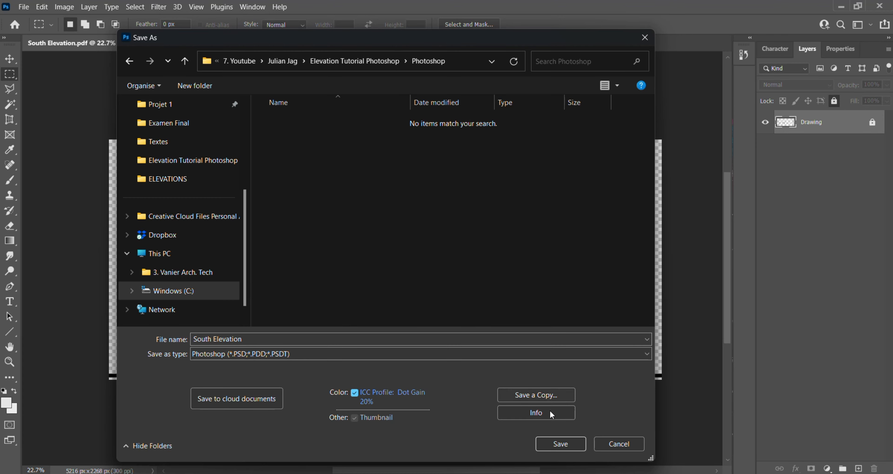
left_click(553, 442)
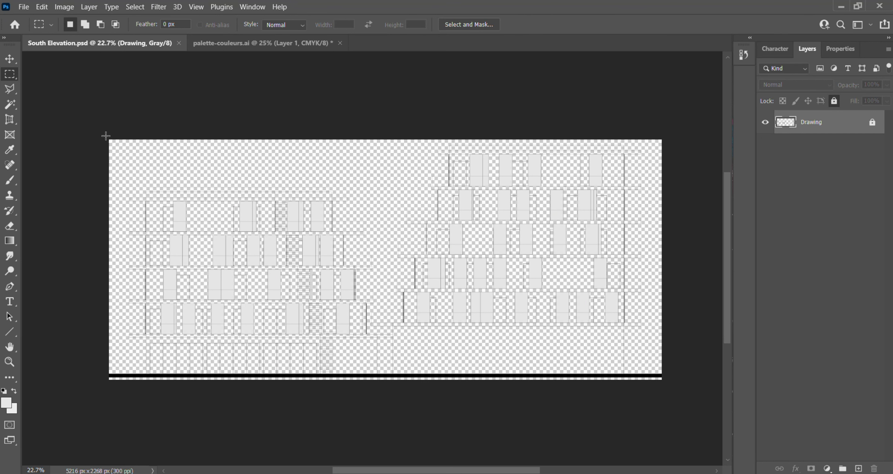
- Select the whole canvas, create a white (ffffff) Solid Color fill layer and place it beneath the Drawing layer
left_click_drag(106, 136, 714, 406)
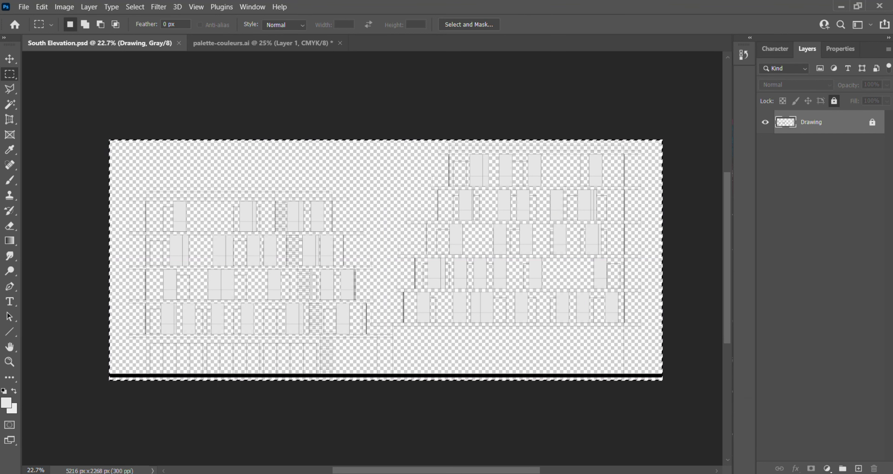
left_click(827, 469)
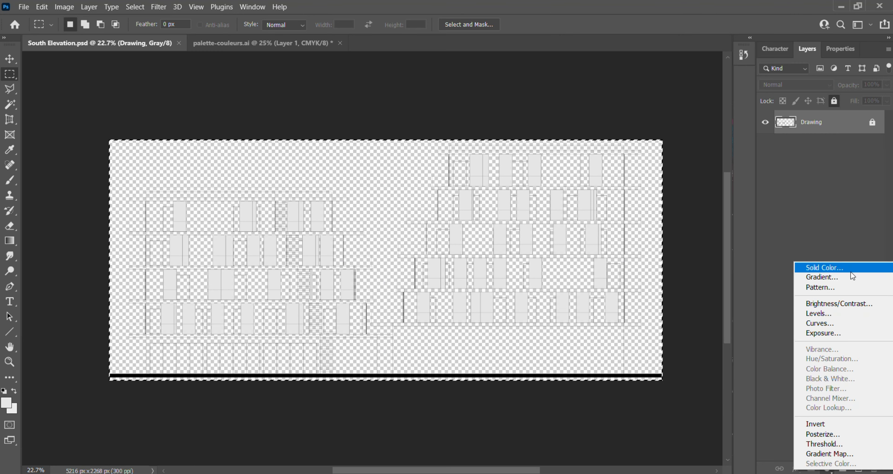
left_click(809, 271)
type("100")
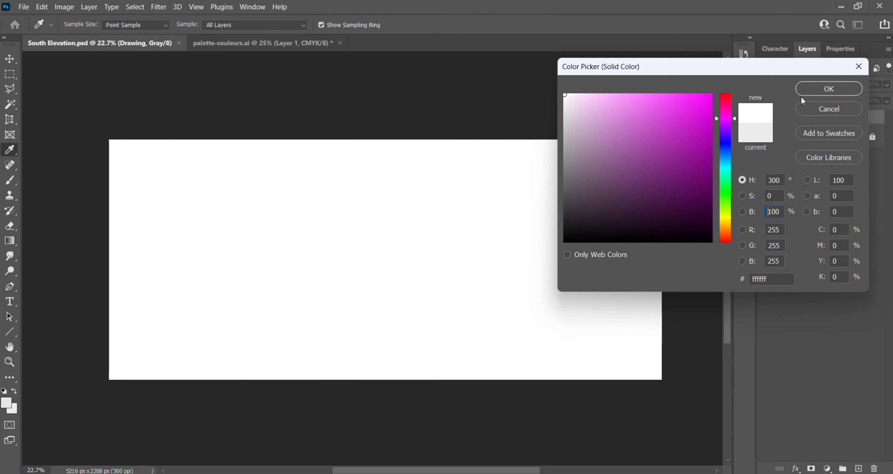
left_click(828, 89)
left_click_drag(821, 122, 835, 152)
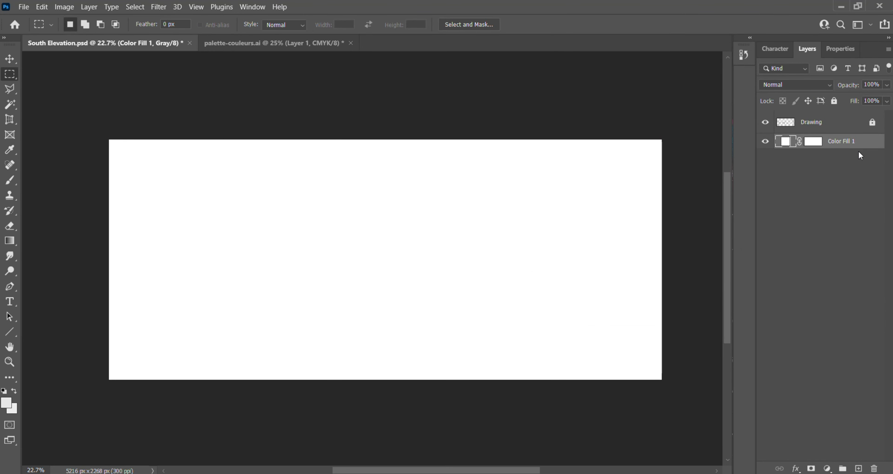
- Rename the white fill layer as Background and lock it completely
double_click(842, 142)
type("Background")
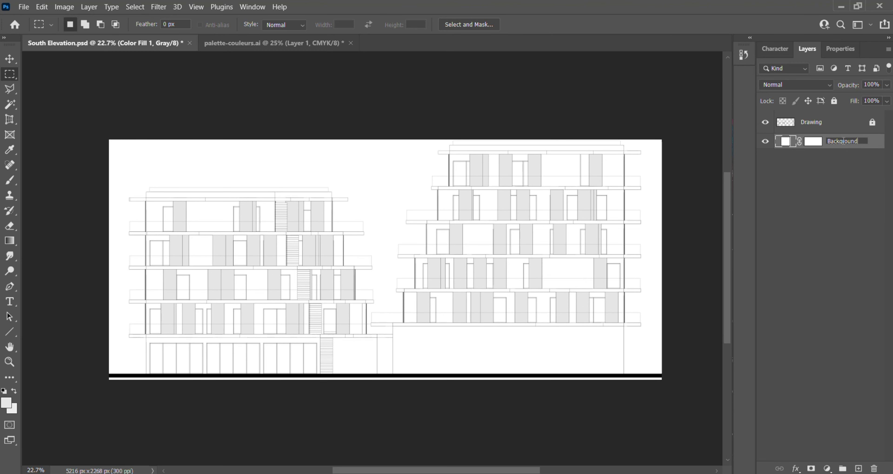
key("Return")
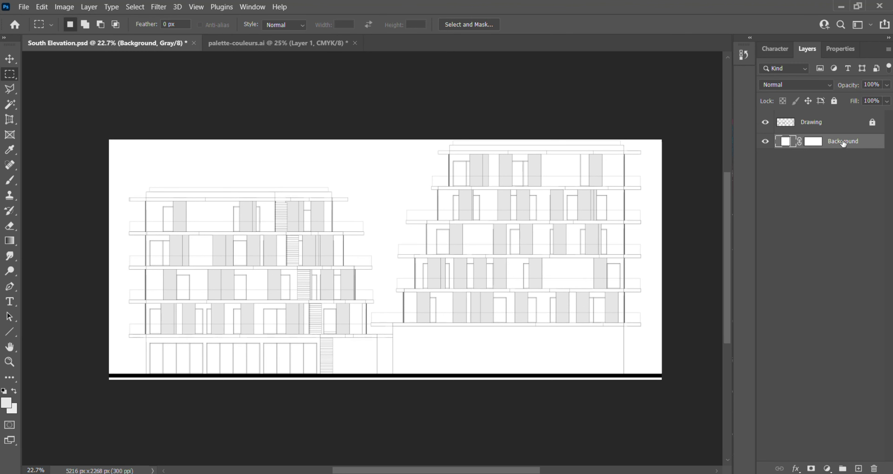
left_click(835, 101)
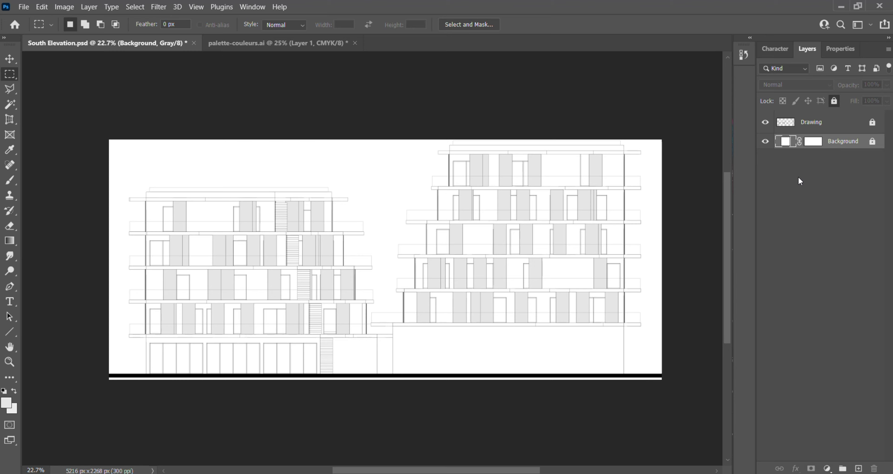
left_click(834, 200)
- Open even-drag-brick-staggered-1620-mm-architextures from the Textures folder inside Elevation Tutorial Photoshop
left_click(23, 7)
left_click(36, 30)
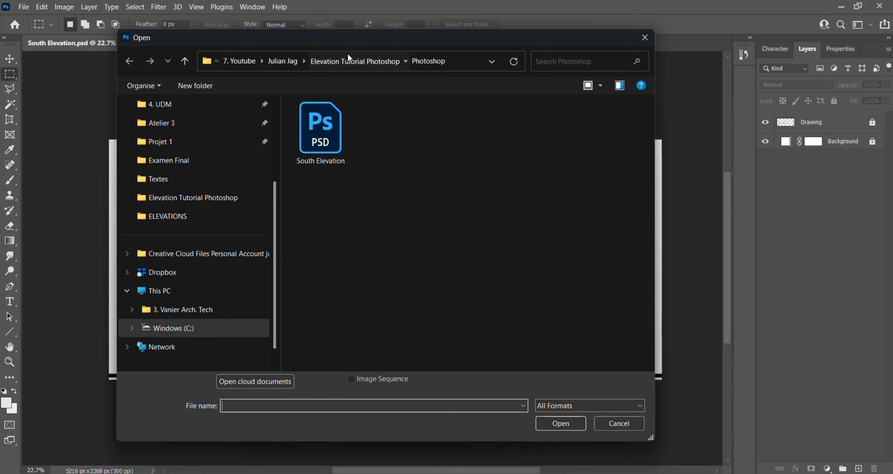
left_click(347, 53)
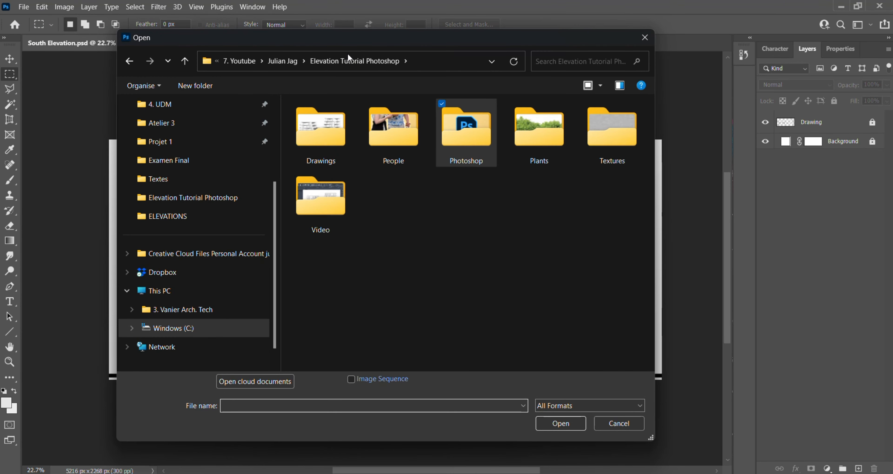
double_click(594, 146)
left_click(313, 160)
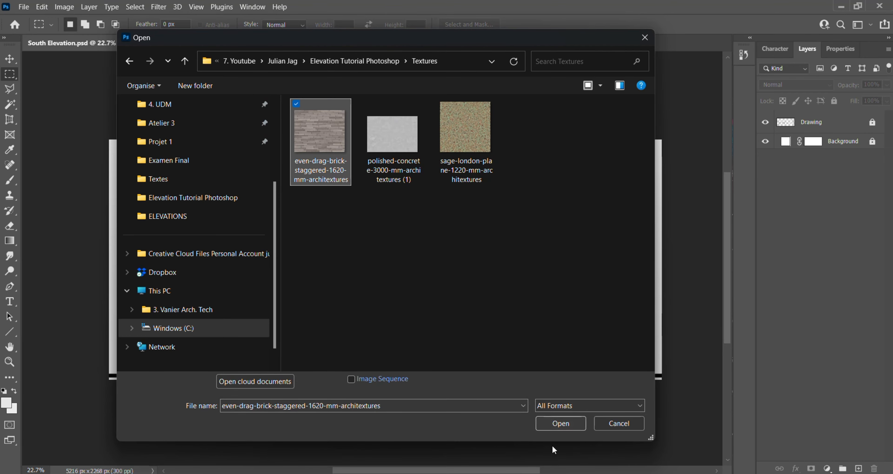
left_click(555, 421)
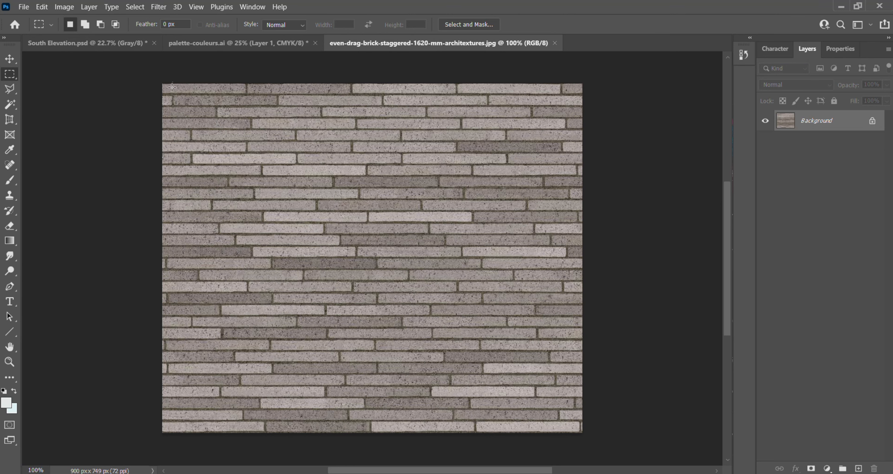
- Add a Hue/Saturation adjustment to the brick texture with Saturation -100 and Lightness +70
left_click(827, 469)
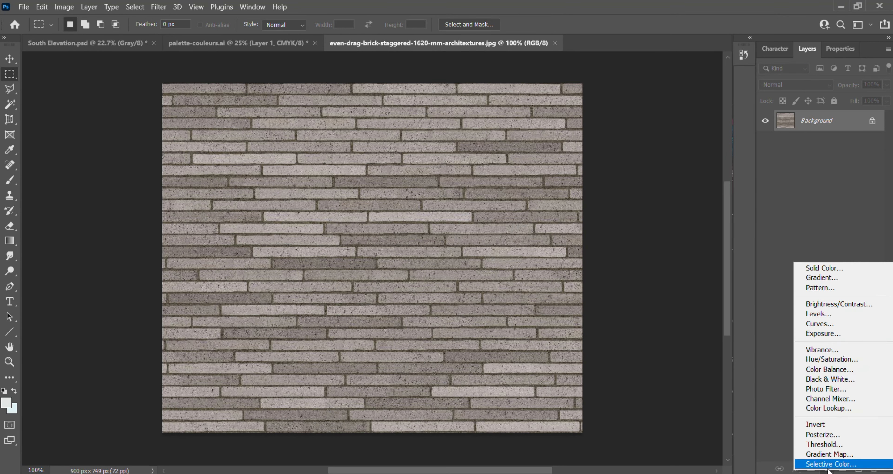
left_click(854, 359)
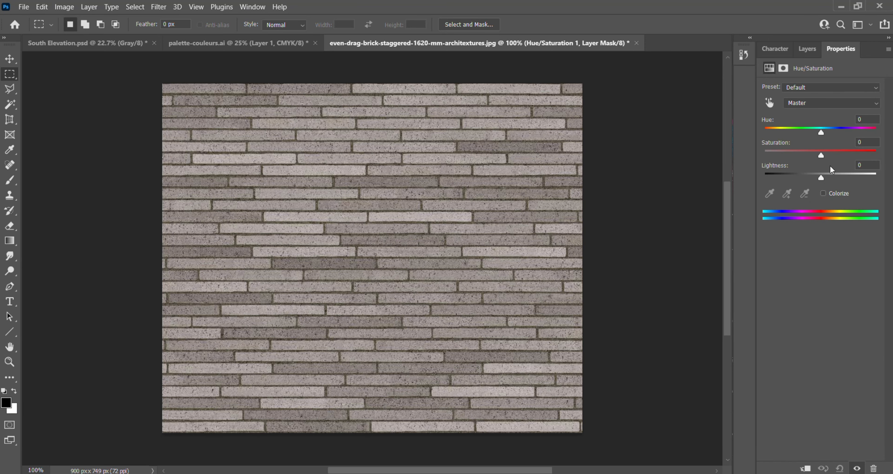
left_click_drag(821, 155, 765, 155)
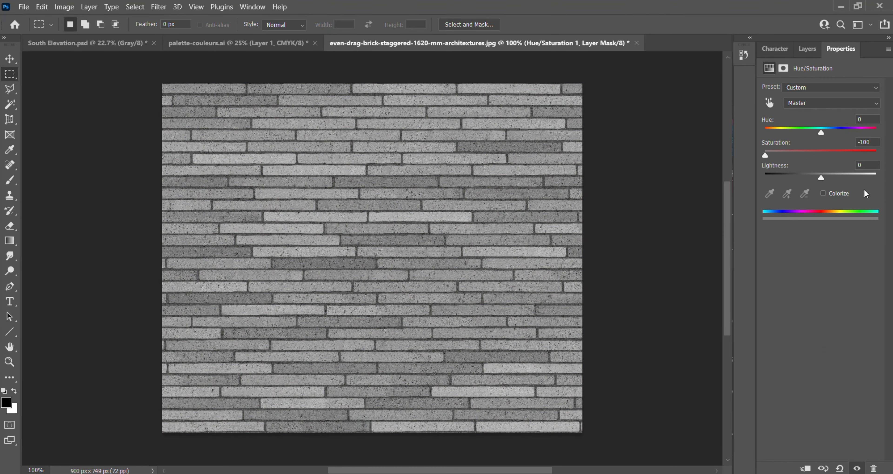
left_click_drag(820, 178, 861, 184)
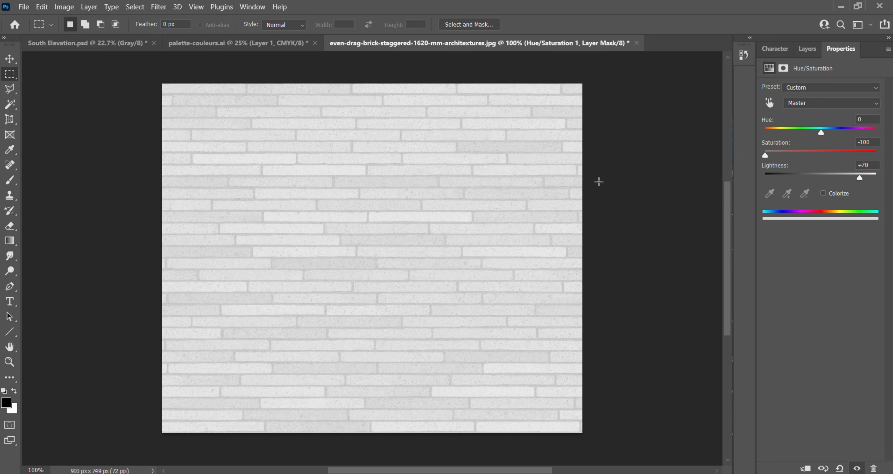
- Unlock the brick's background layer and merge it with the Hue/Saturation adjustment into one layer
left_click(806, 48)
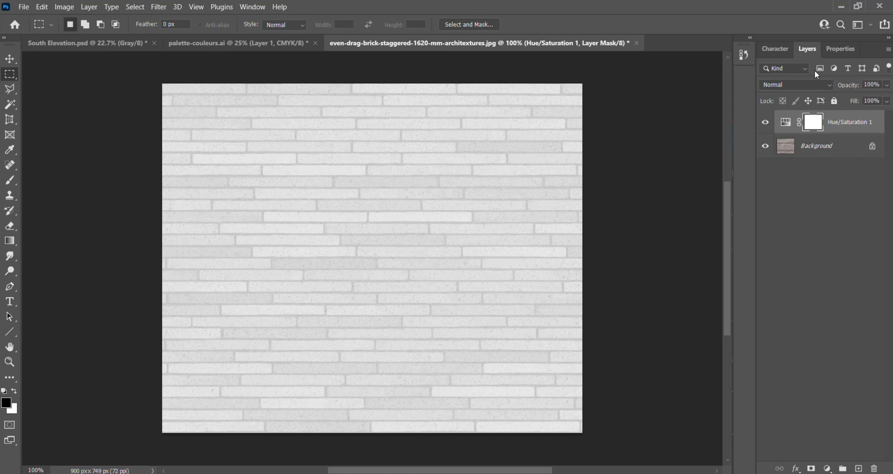
left_click(829, 147)
right_click(828, 138)
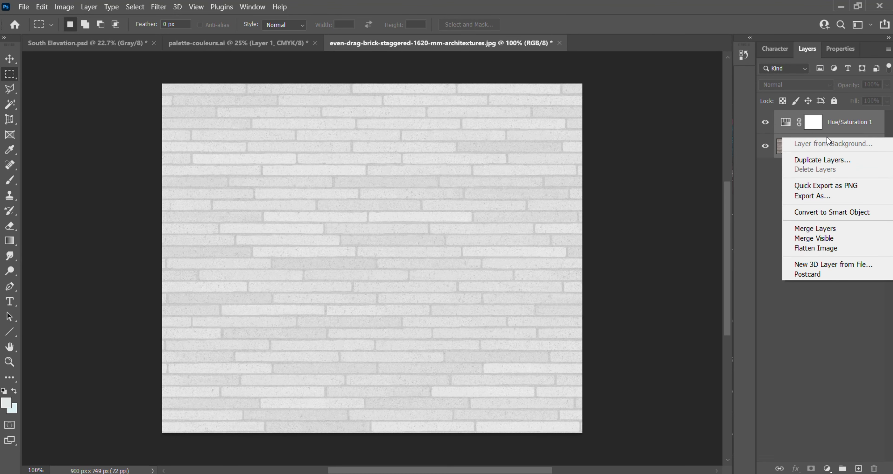
left_click(831, 116)
left_click(870, 150)
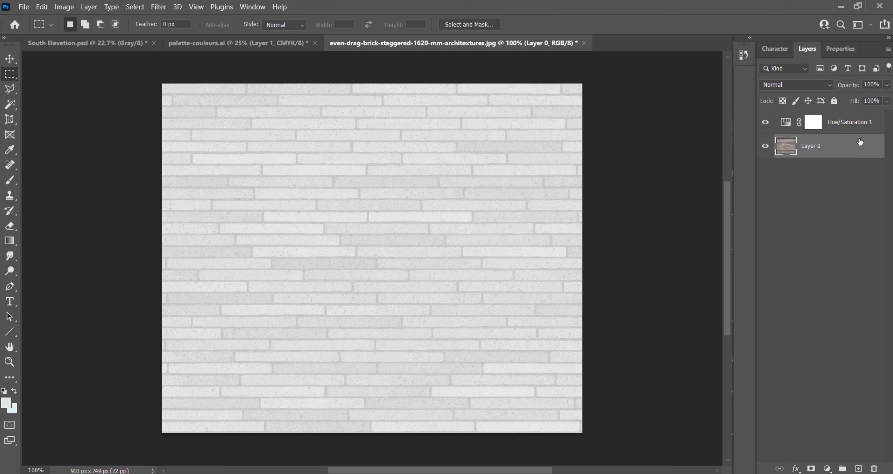
left_click(853, 128)
right_click(853, 128)
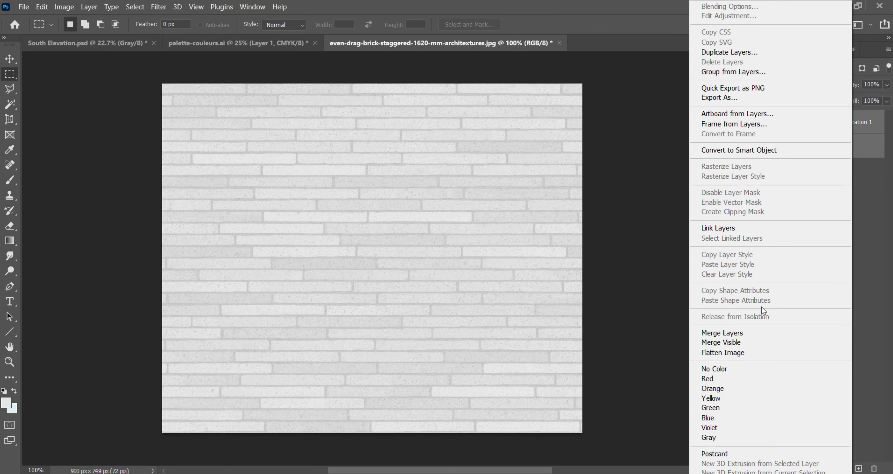
left_click(771, 334)
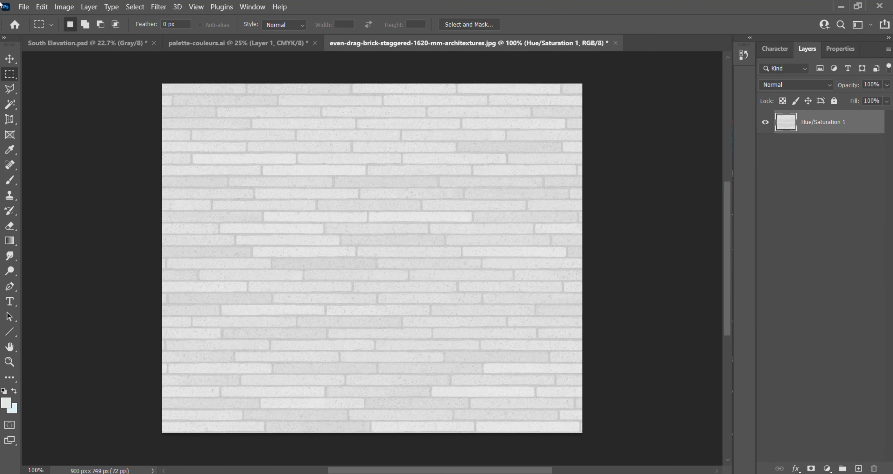
- Define the lightened brick image as a pattern named Brick 1, and close its document without saving
left_click(24, 7)
mouse_move(42, 7)
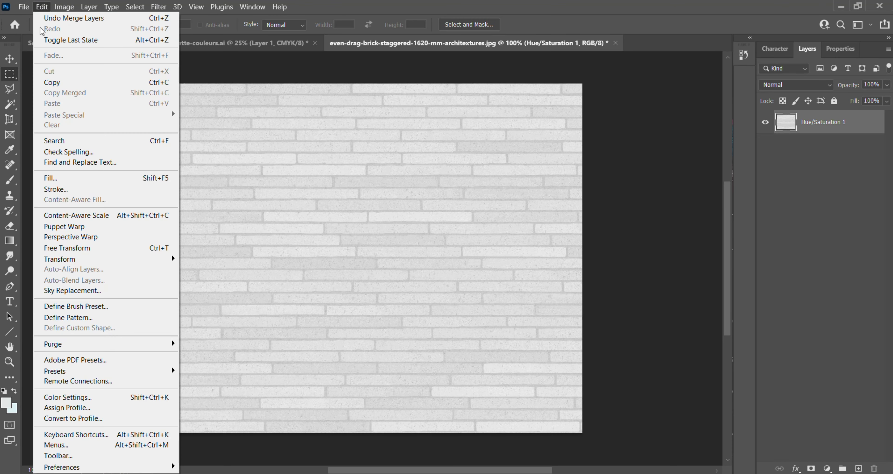
left_click(89, 317)
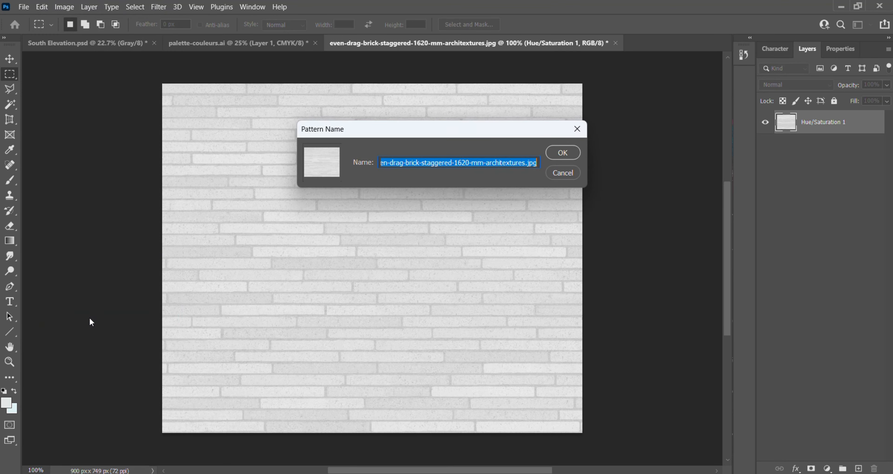
type("Brick ")
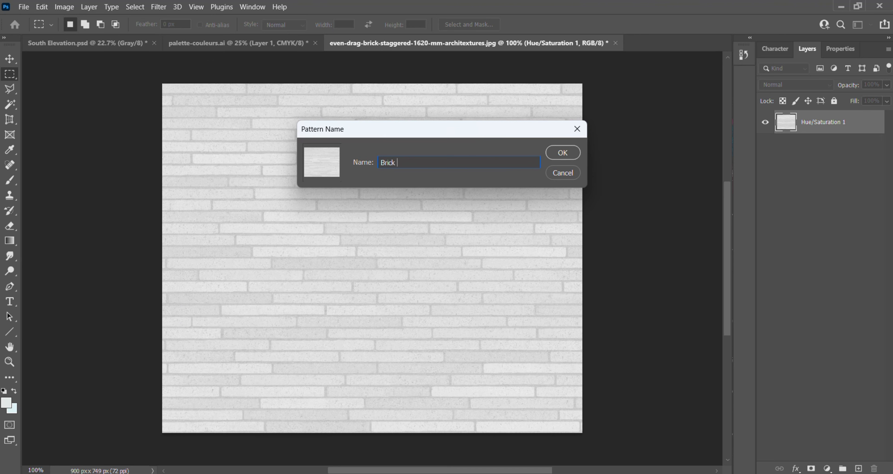
type("1")
key("Return")
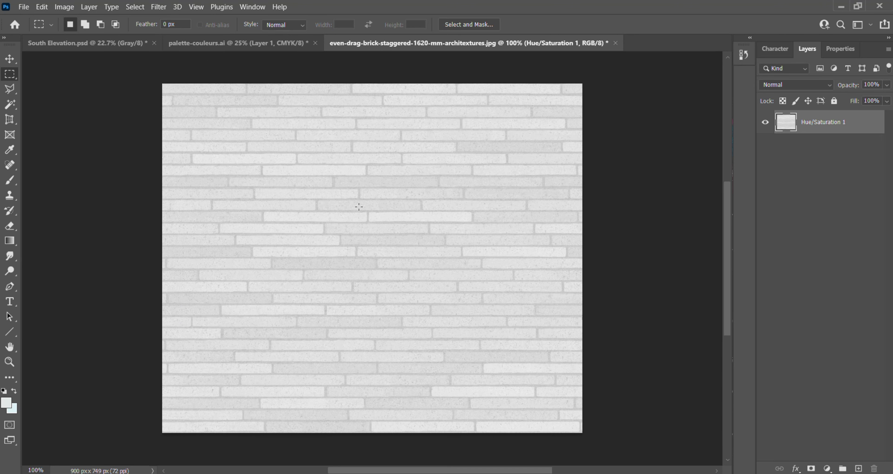
left_click(615, 43)
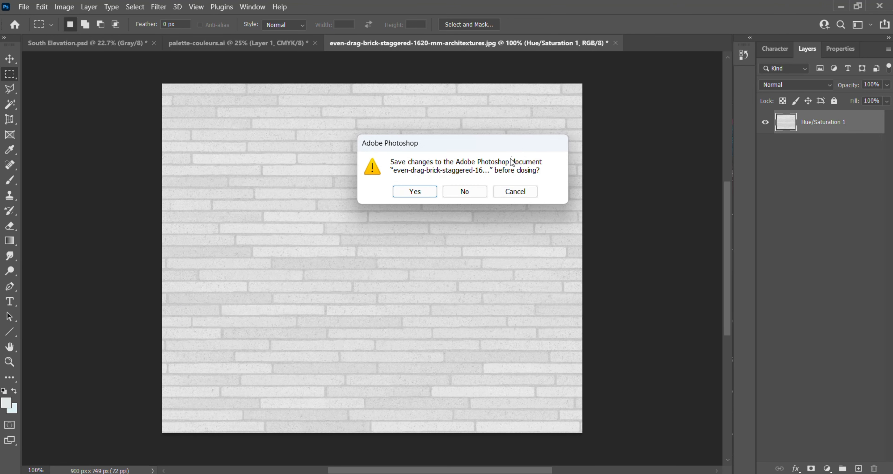
left_click(477, 192)
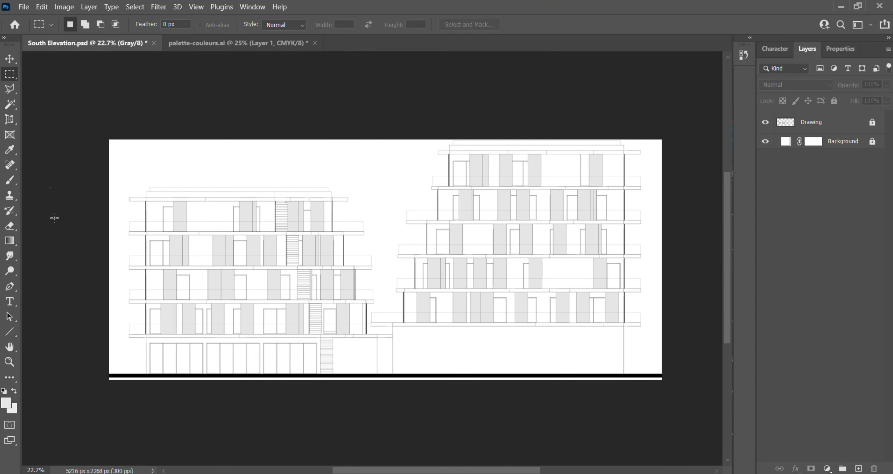
- On the Drawing layer, use the Magic Wand to select the wall areas between openings on the left building's top floor
left_click(840, 124)
scroll(103, 354, "up", 2)
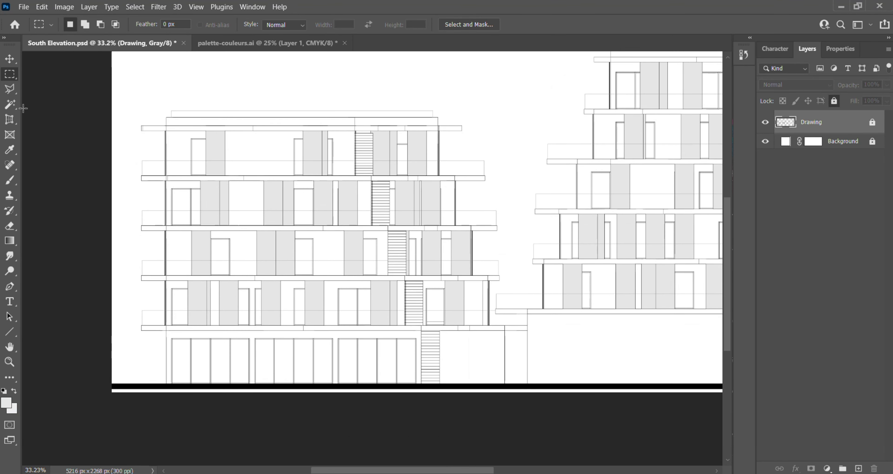
left_click(9, 104)
scroll(215, 150, "up", 10)
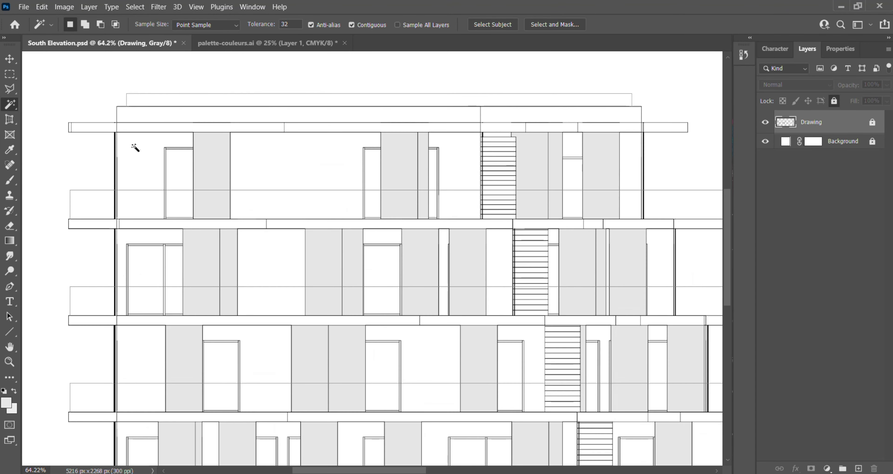
scroll(174, 216, "up", 2)
scroll(191, 208, "down", 6)
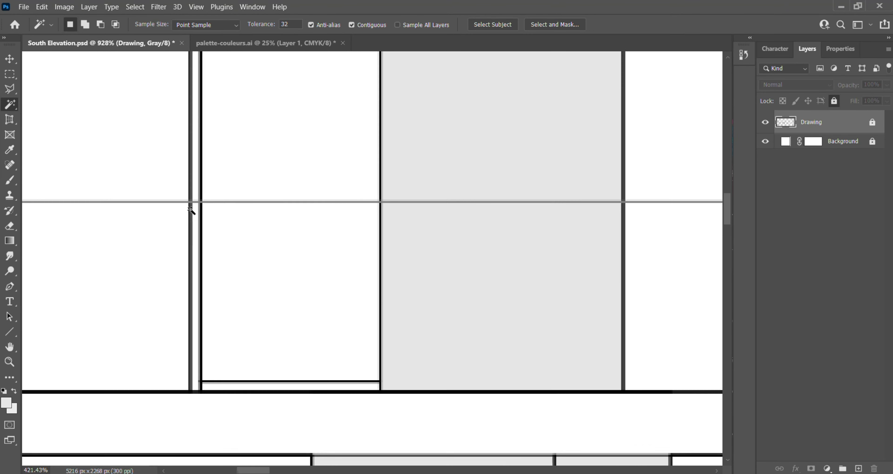
left_click(165, 202)
left_click(171, 245, "shift")
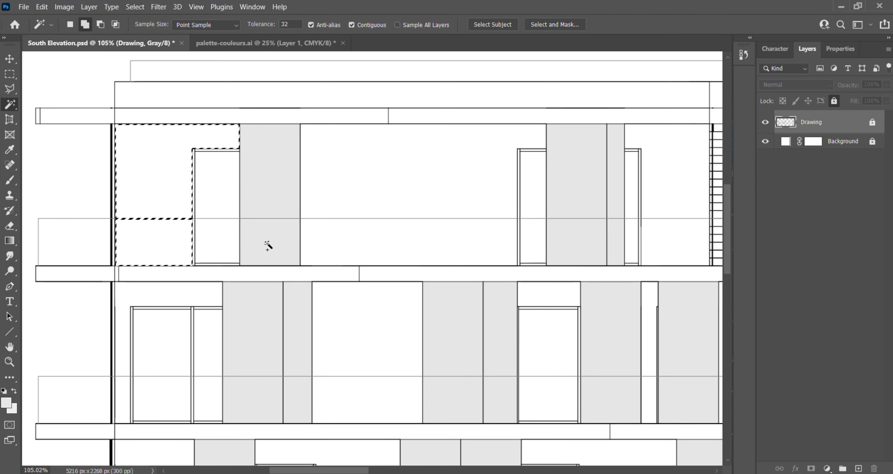
left_click(411, 246, "shift")
left_click(401, 183, "shift")
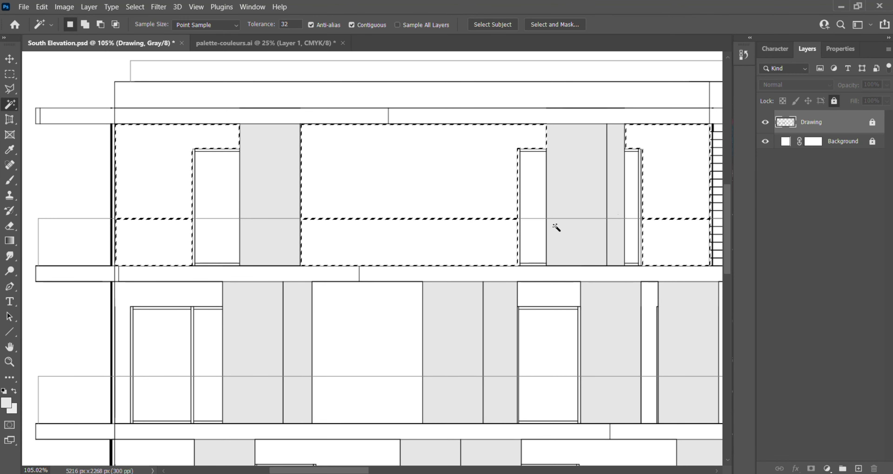
- Extend the Magic Wand selection to the remaining wall areas on all floors of both buildings
scroll(208, 243, "down", 10)
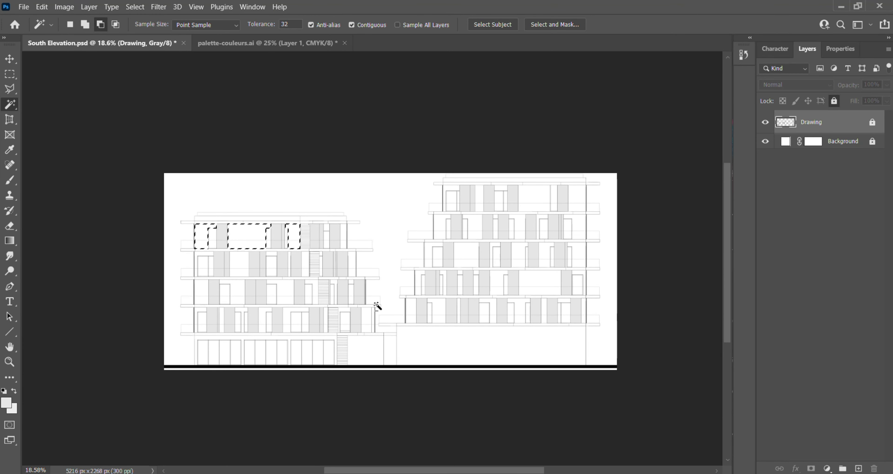
scroll(427, 219, "up", 1)
left_click(427, 219)
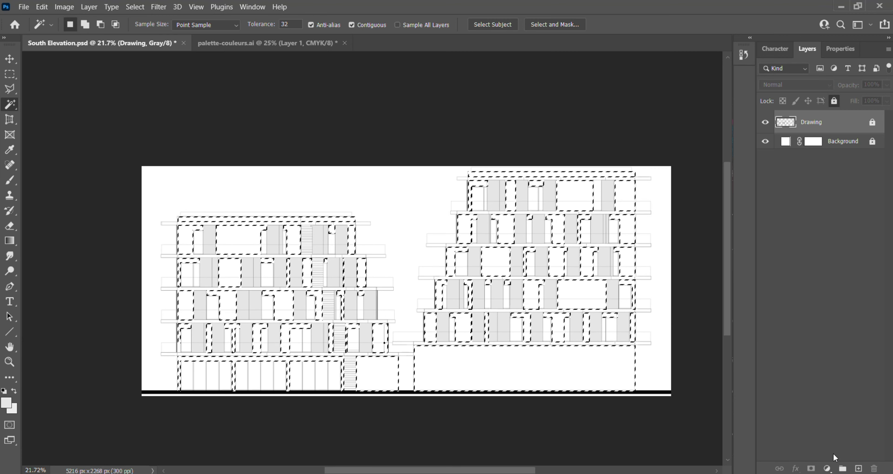
- Add a Pattern fill layer over the selected wall areas, using the newly defined light brick pattern
left_click(828, 468)
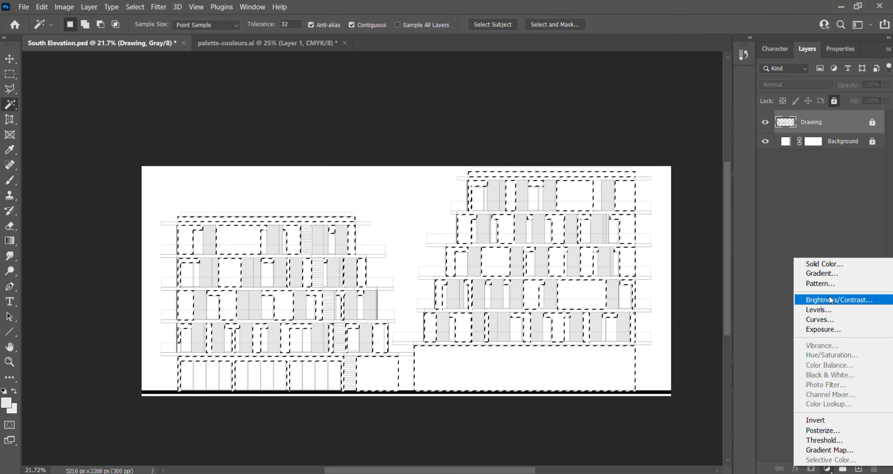
left_click(831, 283)
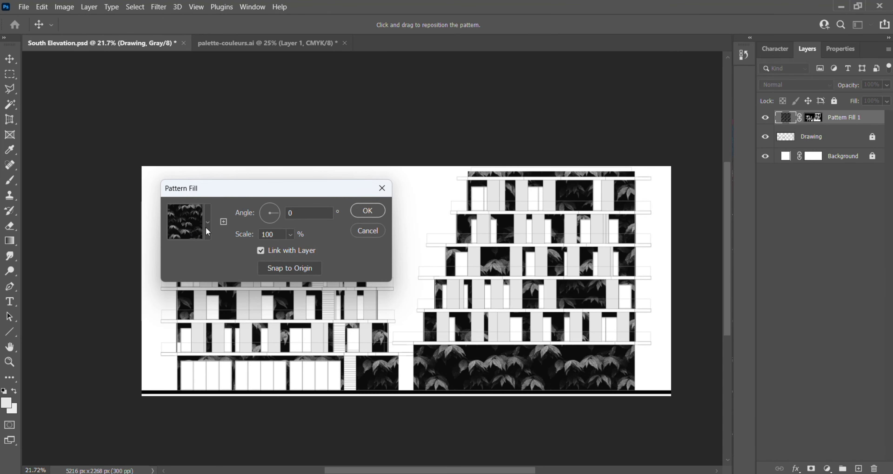
left_click(208, 229)
scroll(188, 306, "down", 5)
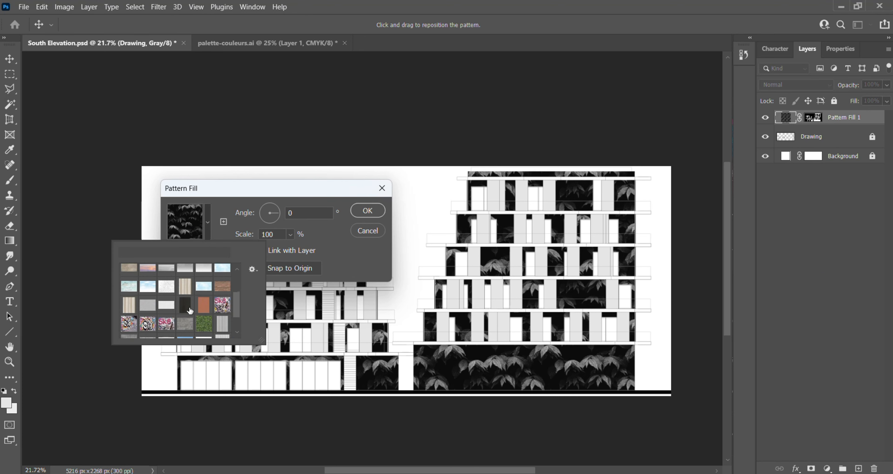
left_click(188, 327)
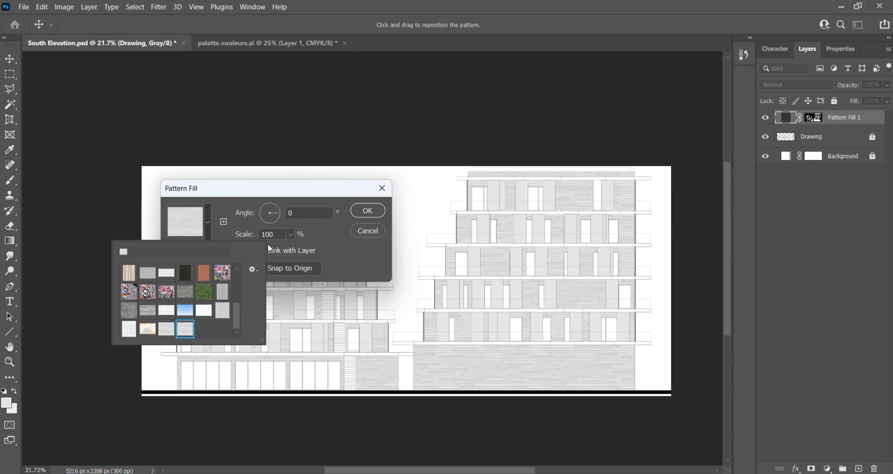
- Set the brick pattern fill's scale to 30% and apply the fill
left_click(281, 235)
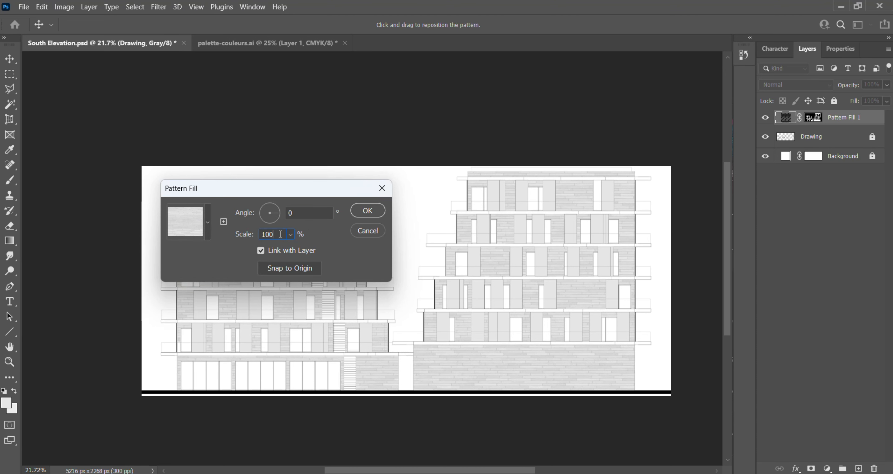
double_click(281, 235)
type("20")
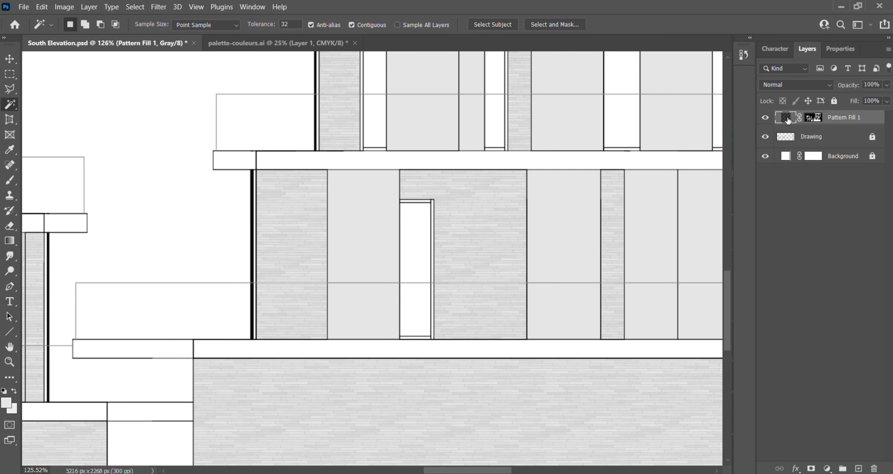
double_click(785, 117)
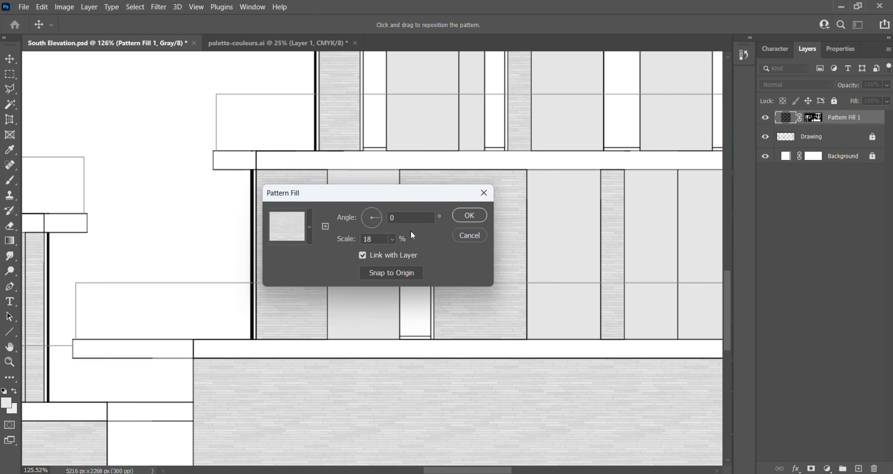
left_click_drag(391, 190, 221, 196)
type("22")
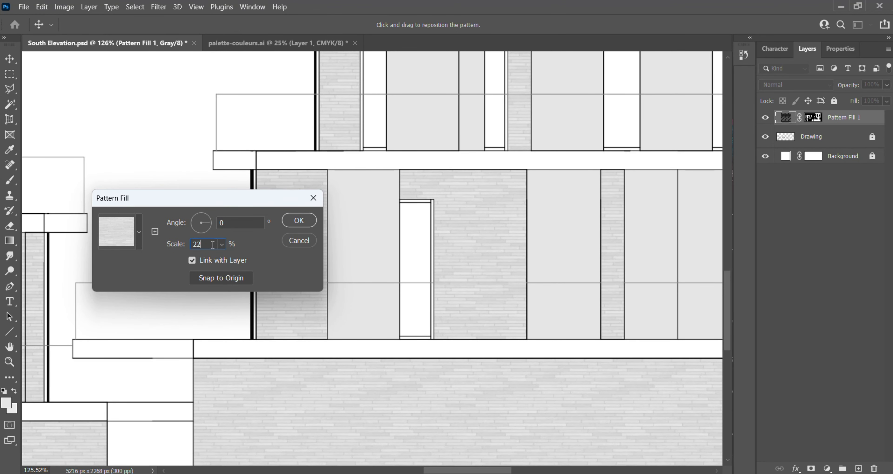
key("BackSpace")
type("5")
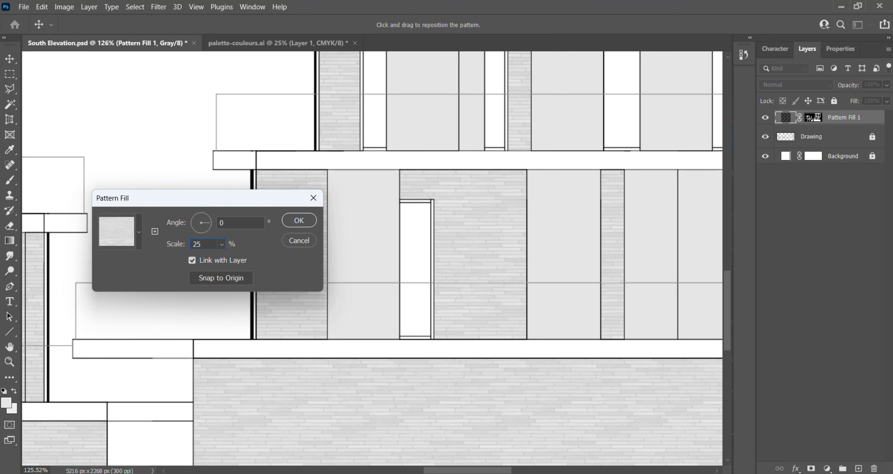
key("BackSpace")
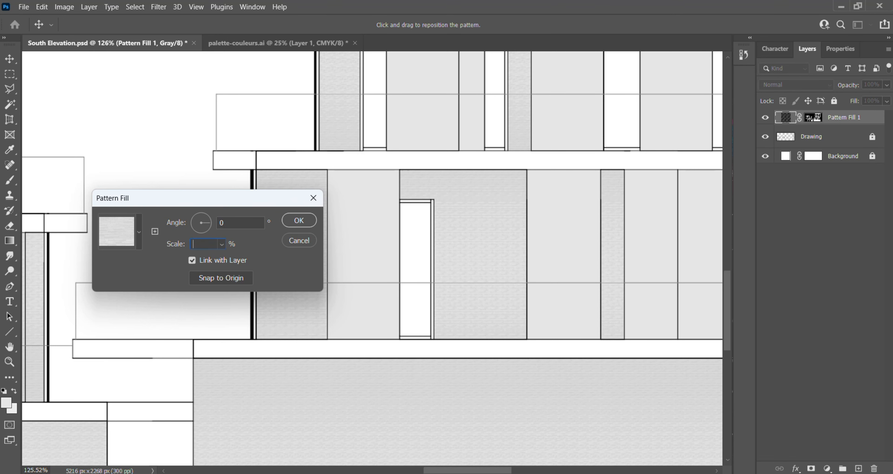
type("30")
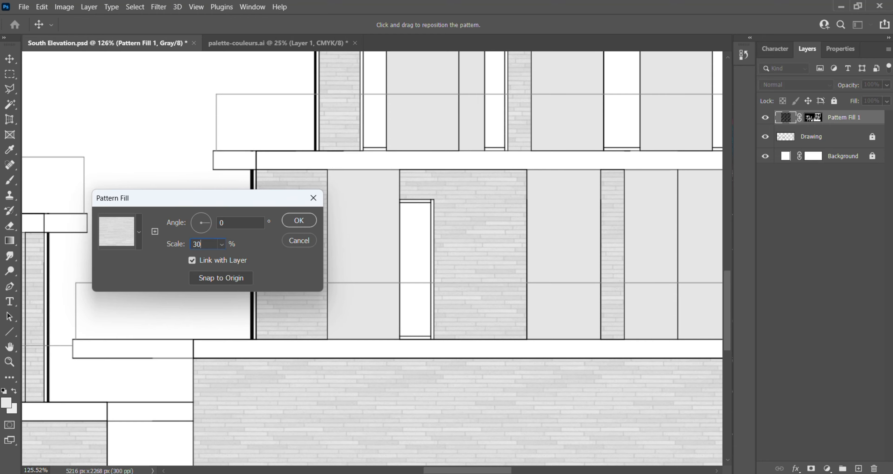
left_click(298, 220)
scroll(498, 285, "down", 5)
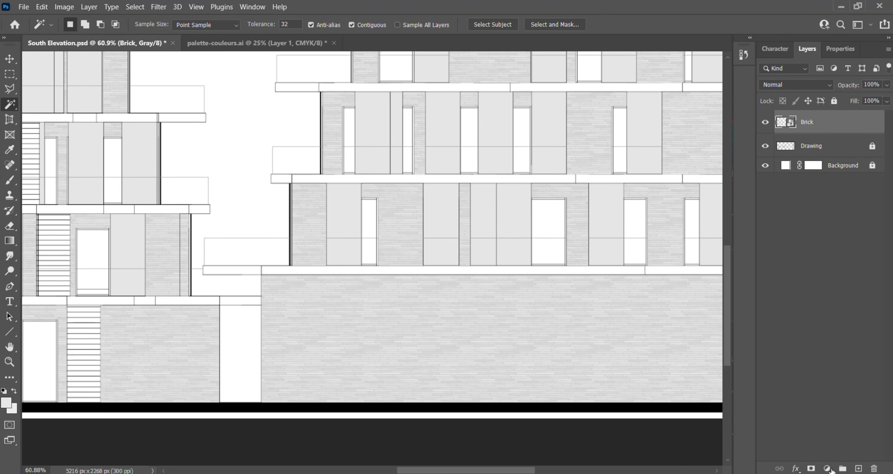
- Check the Brick layer by toggling its visibility, and rasterize it from a smart object
left_click(827, 469)
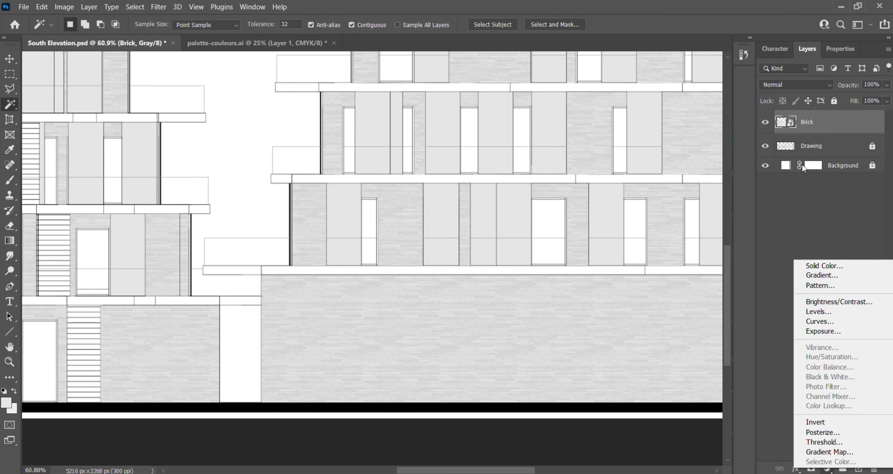
left_click(765, 122)
left_click(765, 122)
left_click(765, 122)
right_click(818, 129)
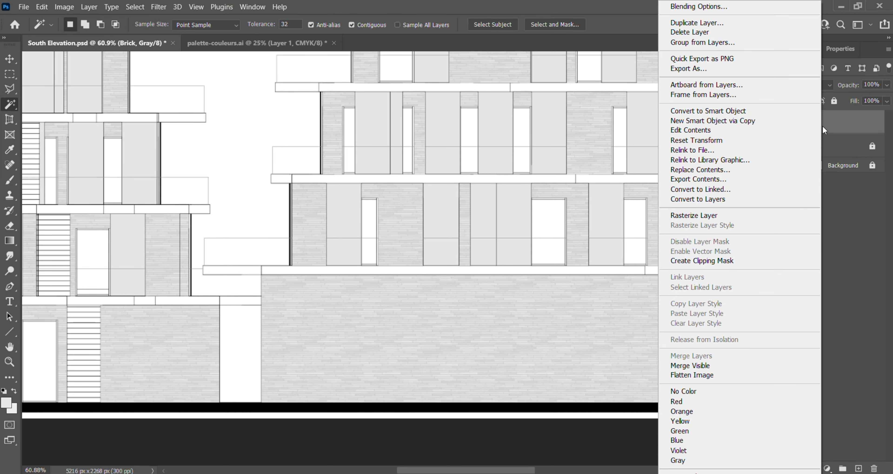
left_click(811, 215)
right_click(819, 127)
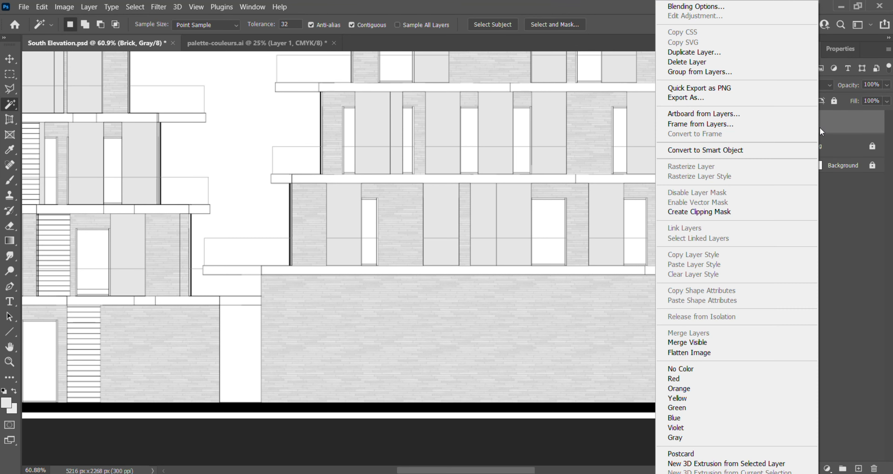
left_click(852, 218)
- Add a Brightness/Contrast adjustment above the Brick layer with Brightness set to 21
left_click(827, 470)
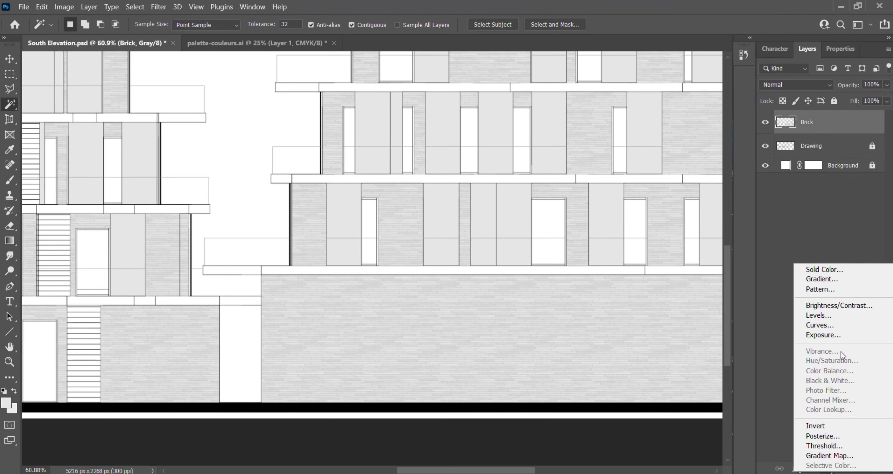
left_click(858, 305)
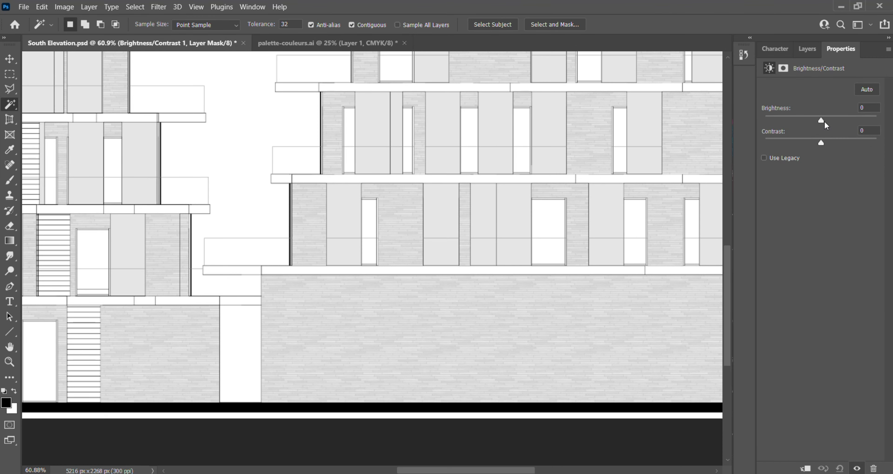
left_click_drag(824, 121, 846, 122)
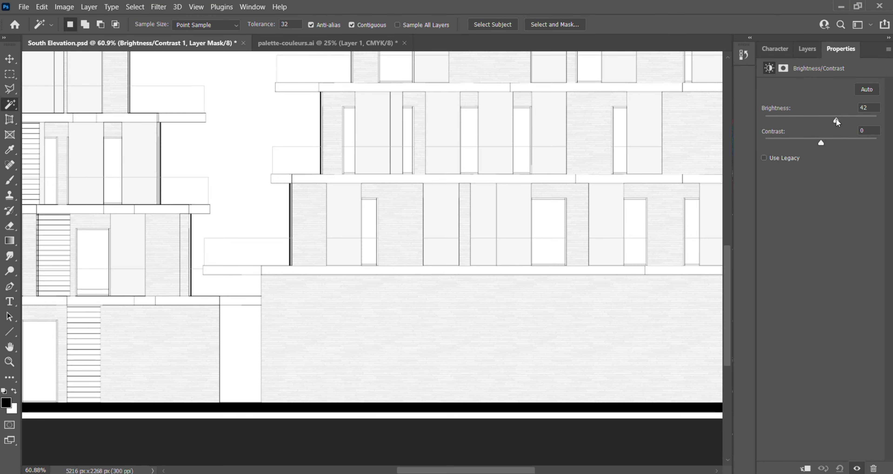
scroll(469, 300, "down", 6)
scroll(349, 224, "up", 3)
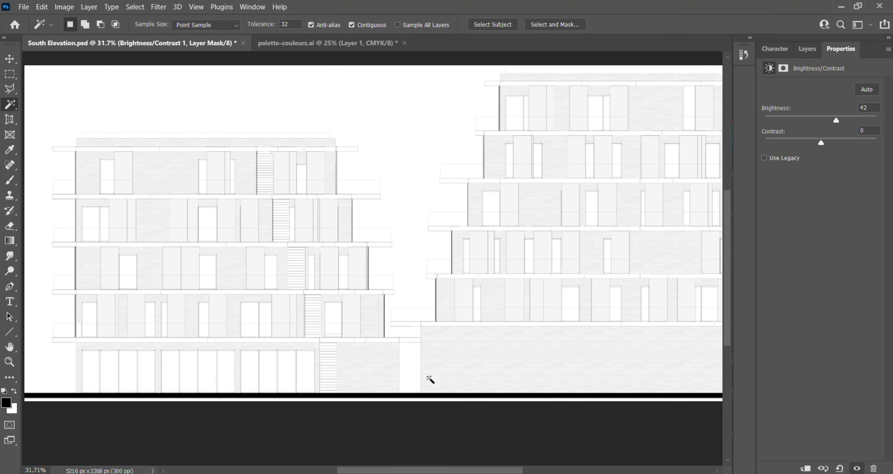
left_click_drag(832, 117, 828, 123)
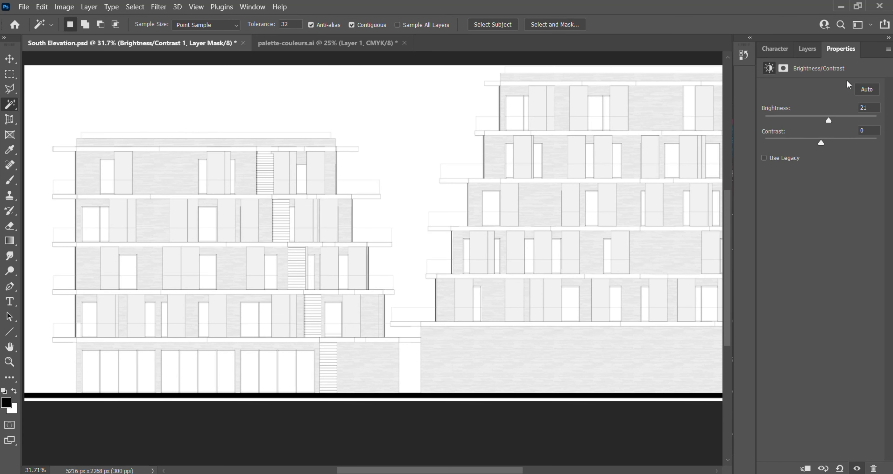
- Merge the Brightness/Contrast adjustment and the Brick layer into a single layer
left_click(807, 49)
left_click(836, 141)
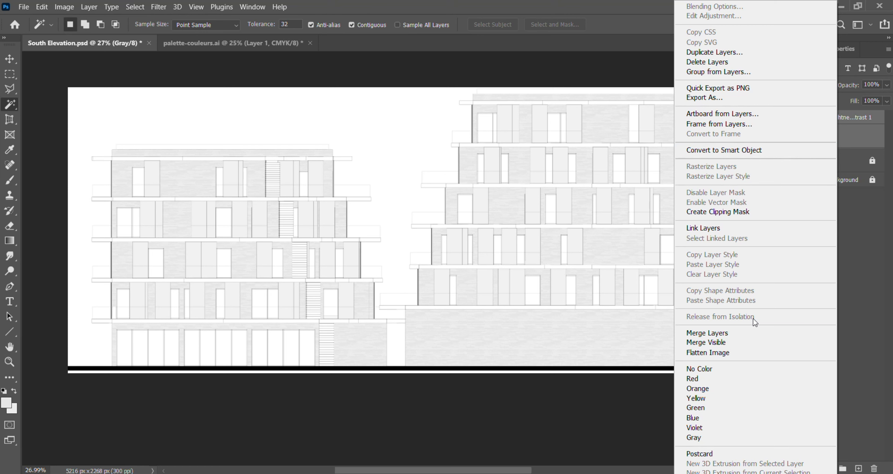
left_click(755, 333)
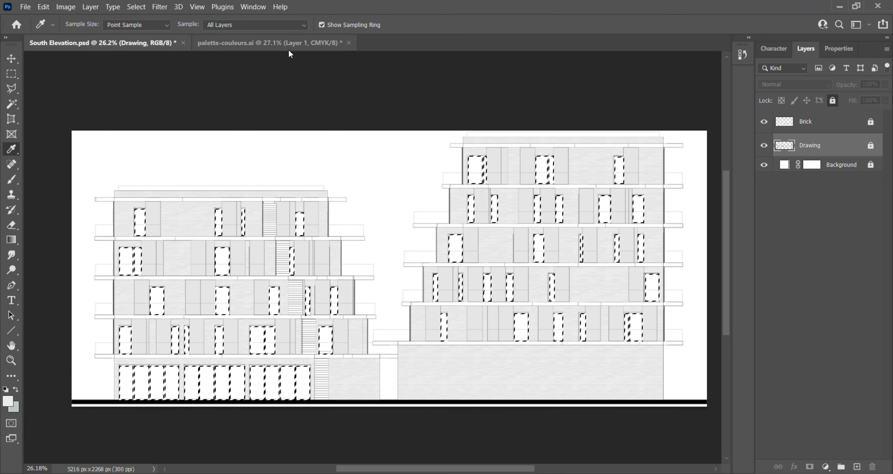
- Sample the darker blue-grey swatch from palette-couleurs.ai as the foreground colour and return to the South Elevation document
left_click(274, 46)
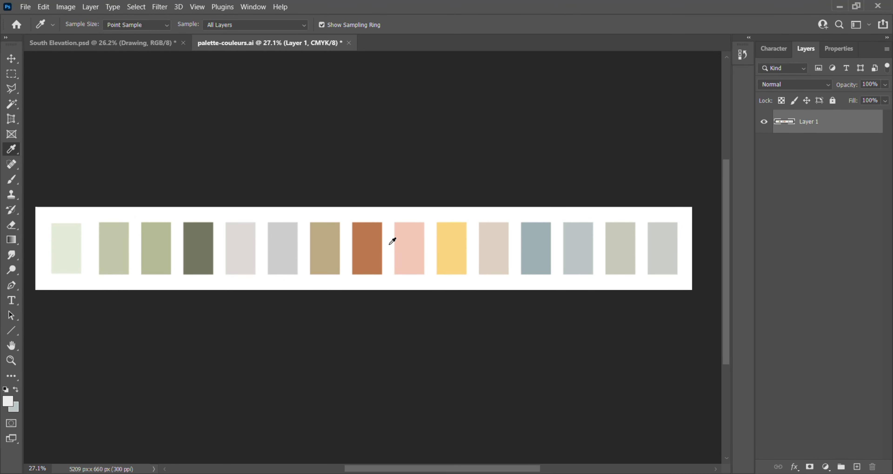
left_click_drag(539, 249, 542, 244)
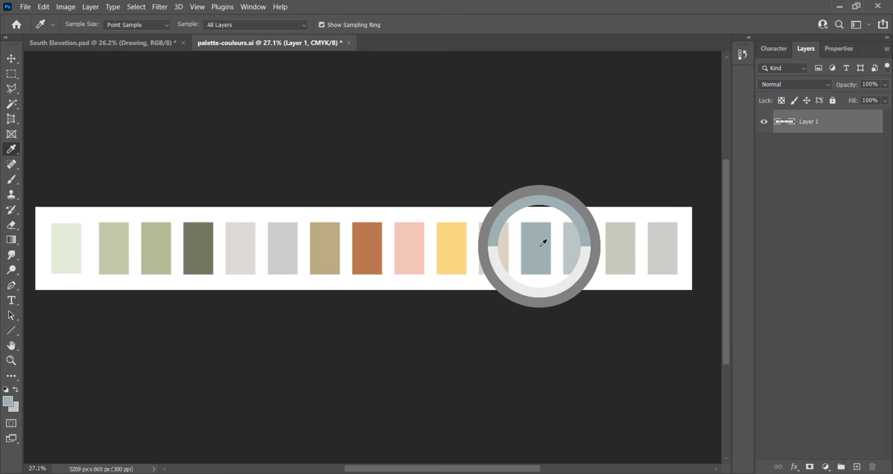
left_click(454, 244)
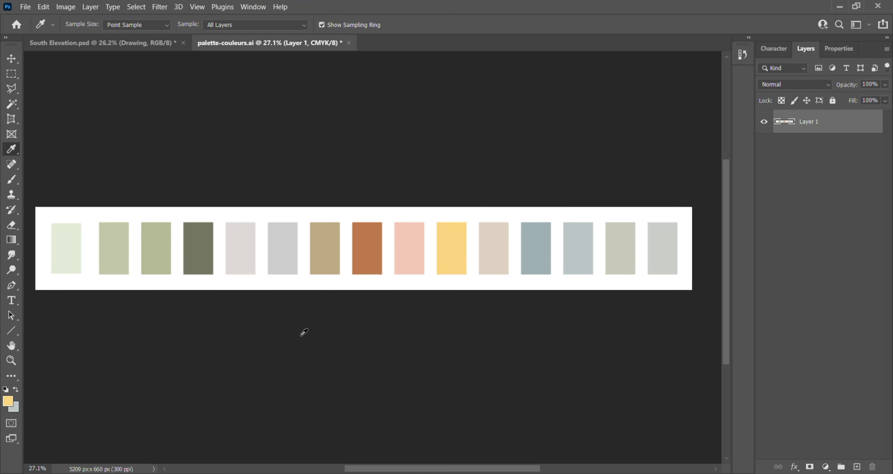
left_click(530, 262)
left_click(328, 257)
left_click(374, 245)
left_click(542, 240)
left_click(145, 43)
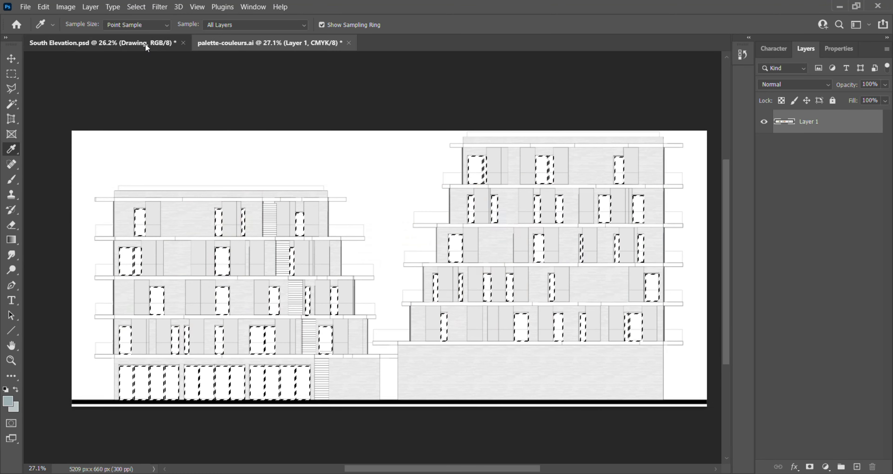
- Fill the selected window openings with a Solid Color layer in #9eafb3 and name the layer Windows
left_click(825, 467)
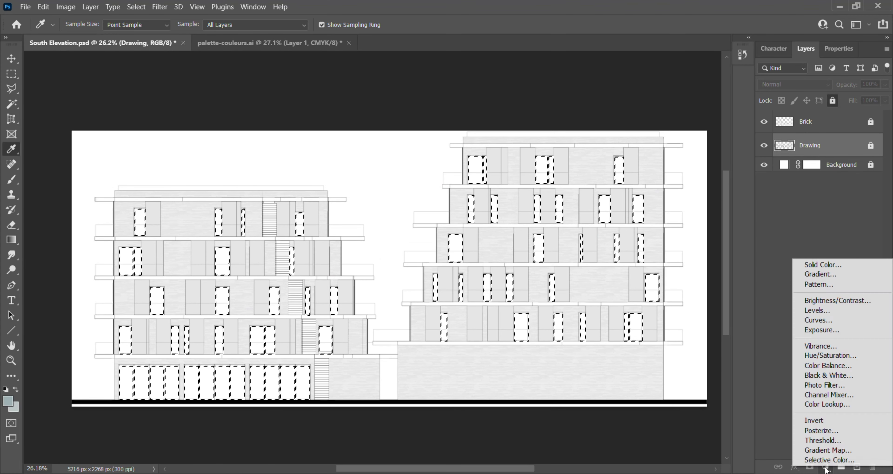
left_click(828, 262)
left_click_drag(805, 72, 815, 101)
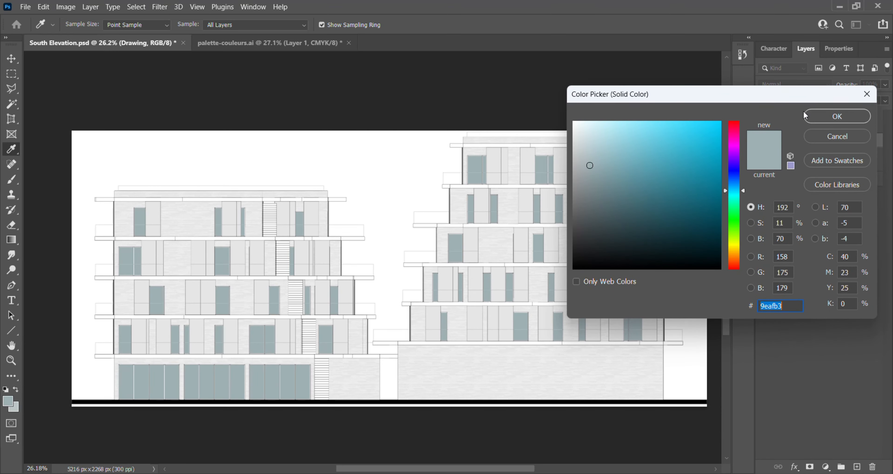
left_click(829, 119)
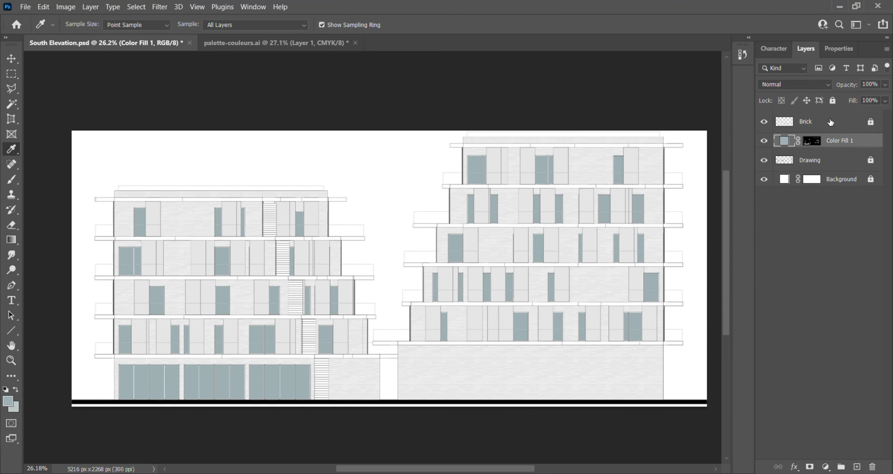
double_click(843, 142)
key("BackSpace")
key("Return")
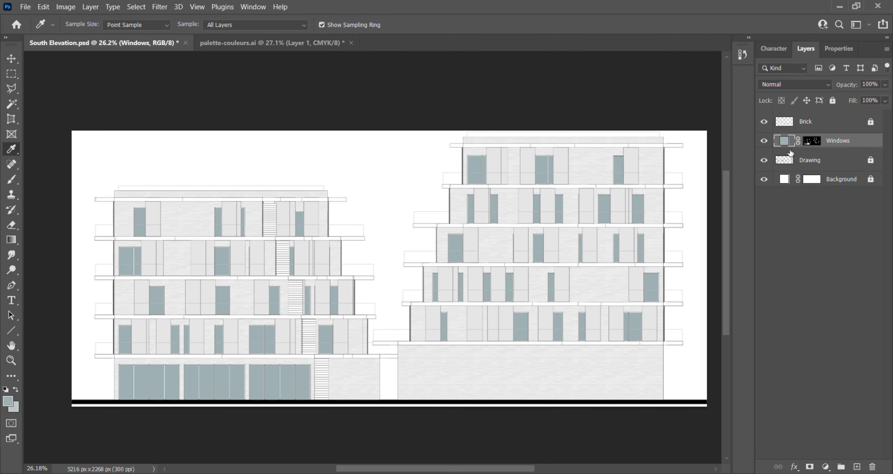
- Temporarily hide the Drawing layer to examine the brick and window fills, and show it again
scroll(190, 401, "up", 4)
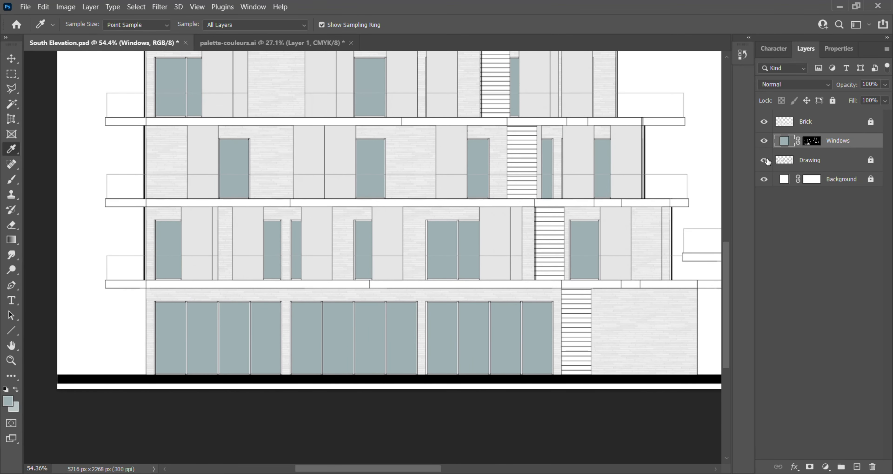
left_click(764, 160)
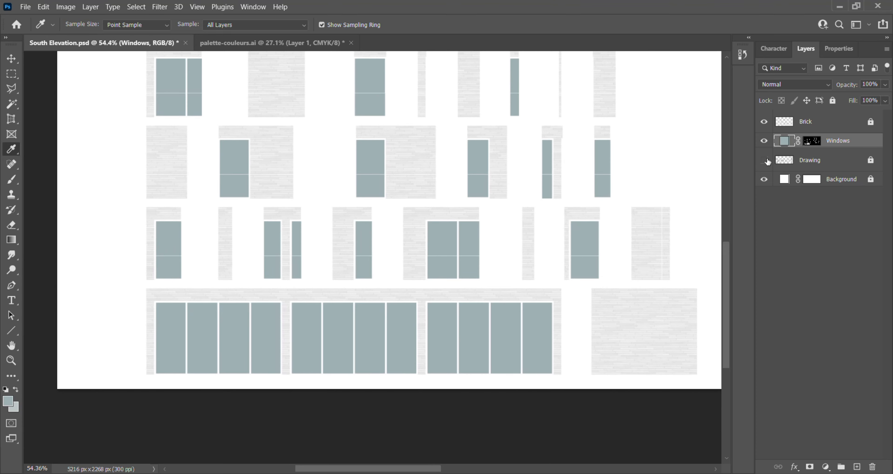
scroll(259, 284, "down", 4)
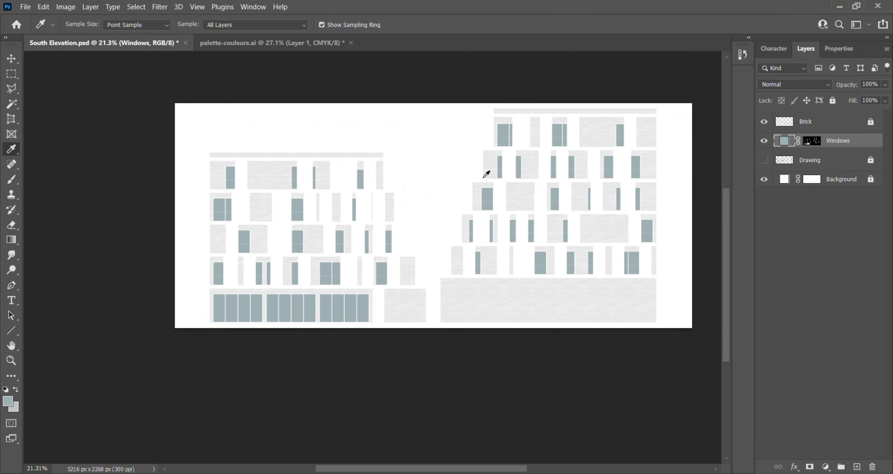
scroll(580, 136, "up", 1)
left_click(766, 160)
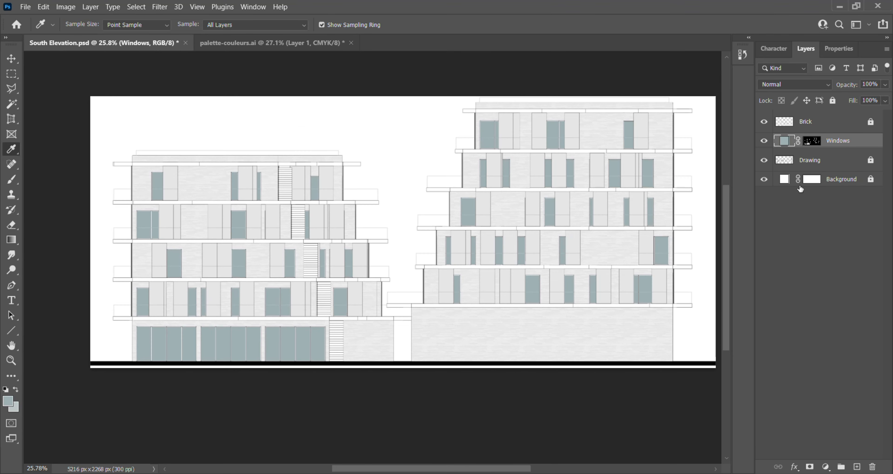
- On the Drawing layer, select the façade shutter panels beside the windows of both buildings with the Magic Wand
left_click(829, 164)
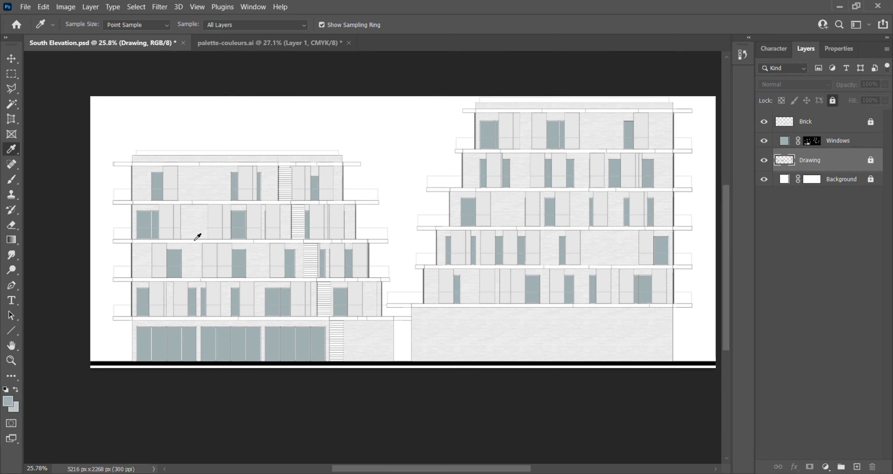
left_click(11, 104)
scroll(143, 314, "up", 3)
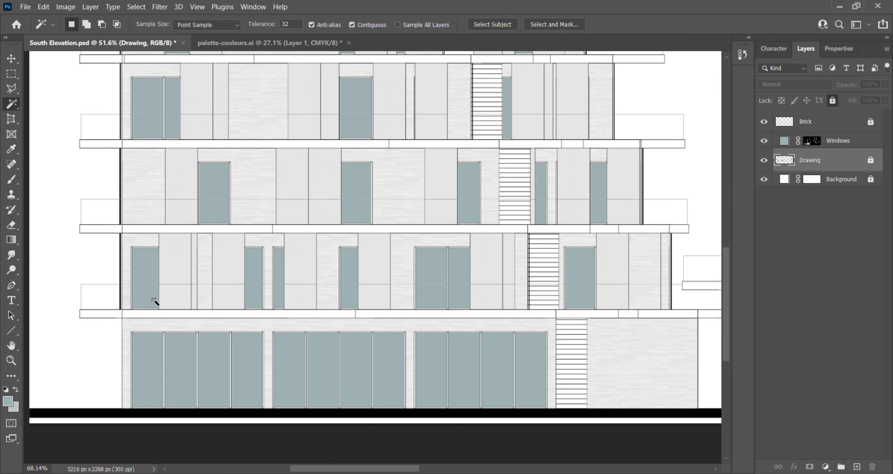
scroll(154, 301, "up", 3)
left_click(197, 298)
left_click(213, 269, "shift")
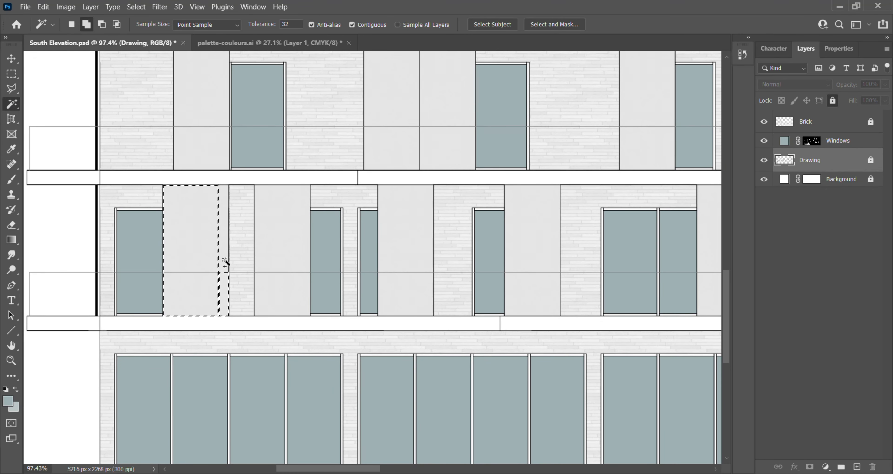
left_click(265, 284, "shift")
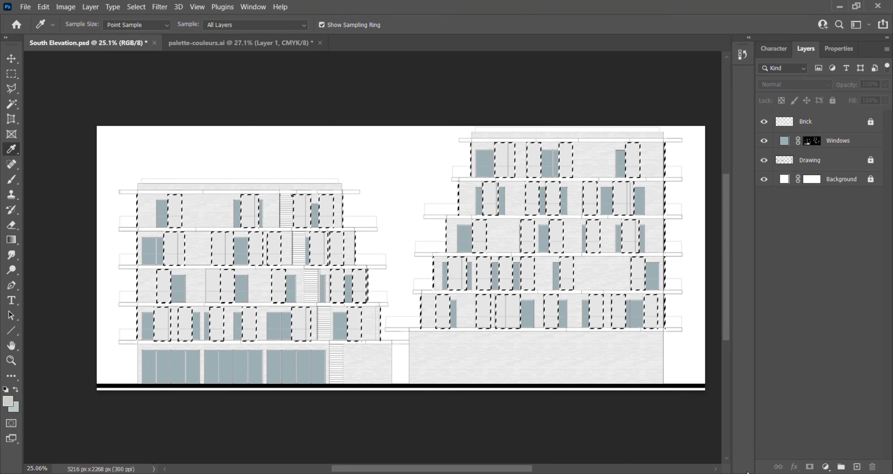
left_click(825, 467)
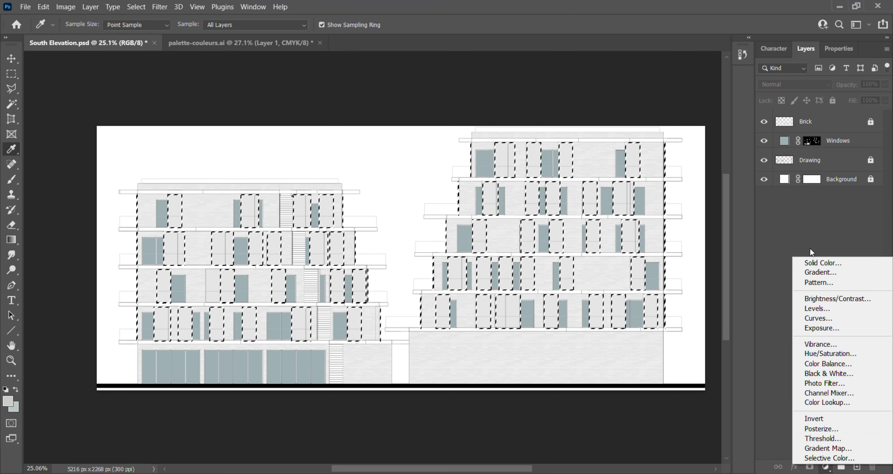
left_click(820, 266)
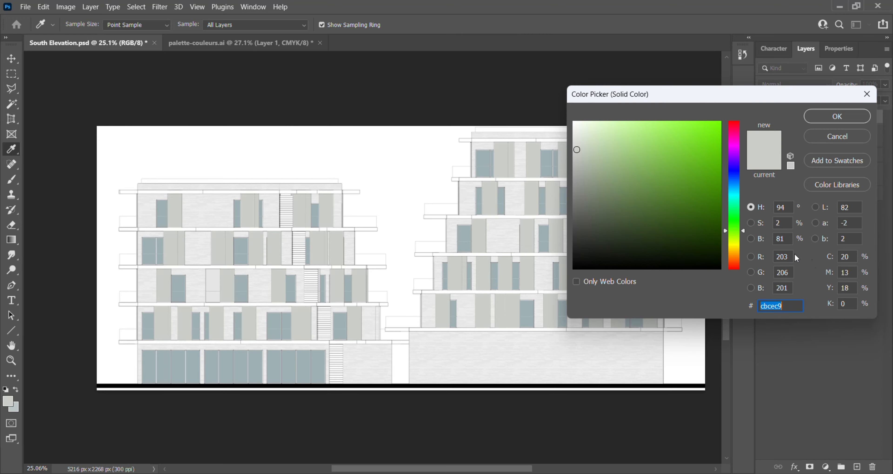
key("Return")
- Sample the lighter blue-grey swatch from palette-couleurs.ai and fill the selected shutter panels in South Elevation with a #bbc6c5 Solid Color layer
left_click(281, 43)
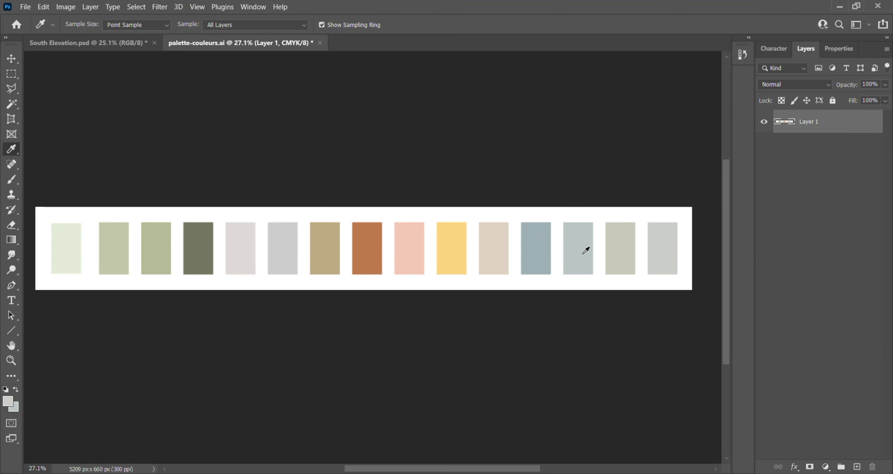
left_click(114, 47)
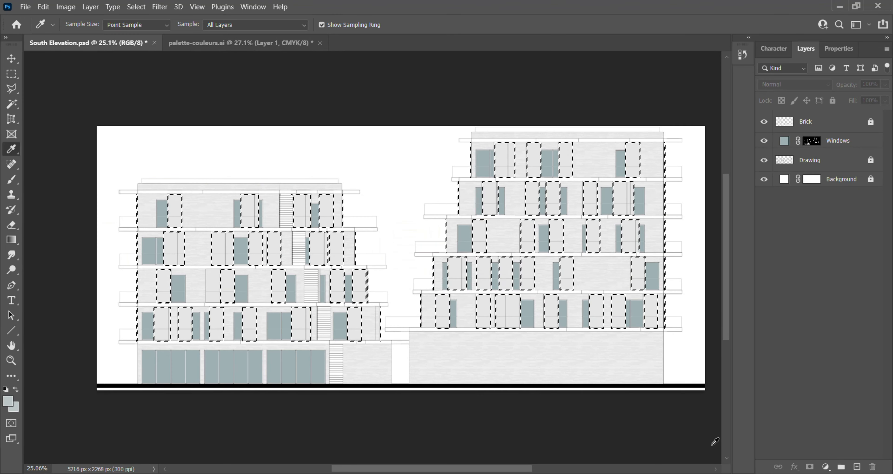
left_click(825, 467)
left_click(817, 261)
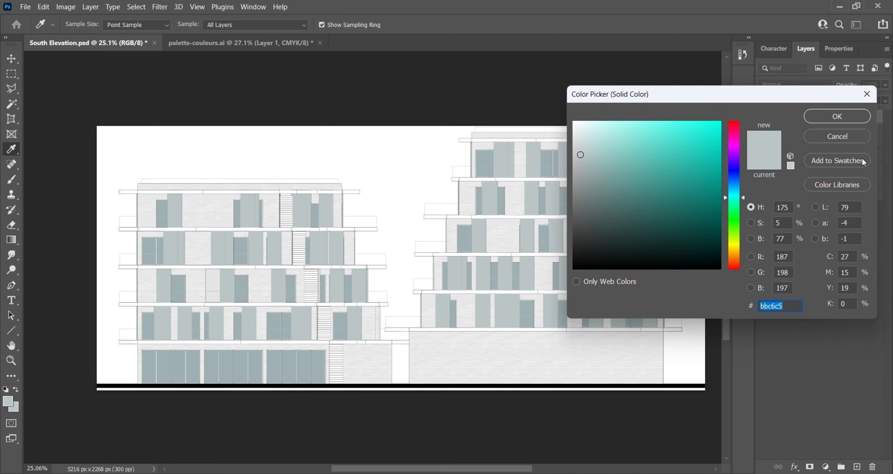
left_click(836, 119)
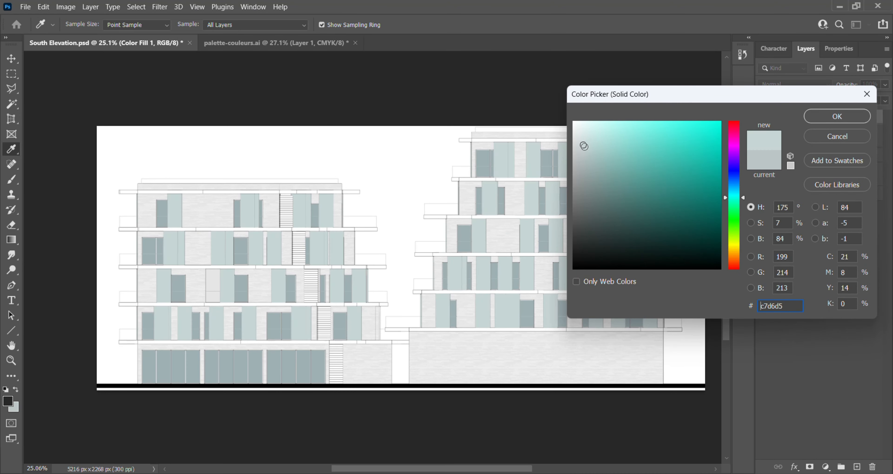
- Change the fill colour of the Windows layer to the lighter blue-grey #b4c5c9
key("ctrl+a")
type("9eafb3")
key("Return")
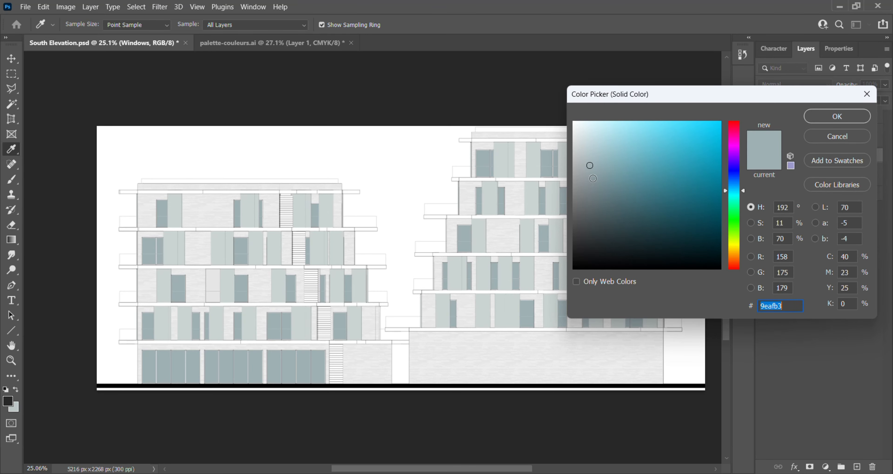
left_click_drag(592, 155, 589, 152)
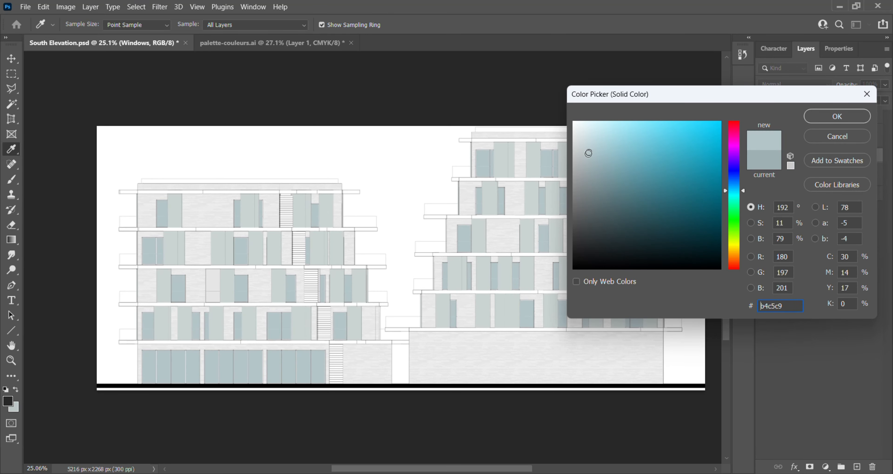
left_click(820, 119)
left_click(763, 173)
scroll(317, 375, "up", 3)
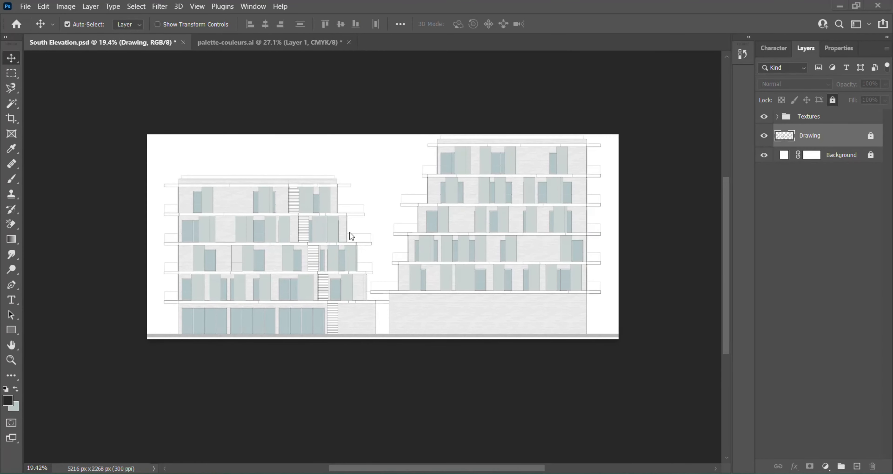
- Set the canvas height to 2700 pixels with the anchor kept at the centre
left_click(66, 6)
left_click(129, 97)
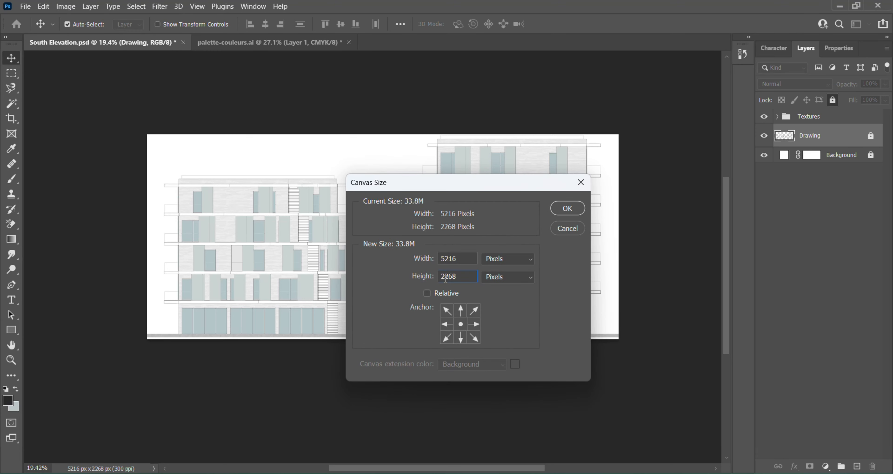
type("2700")
left_click(569, 211)
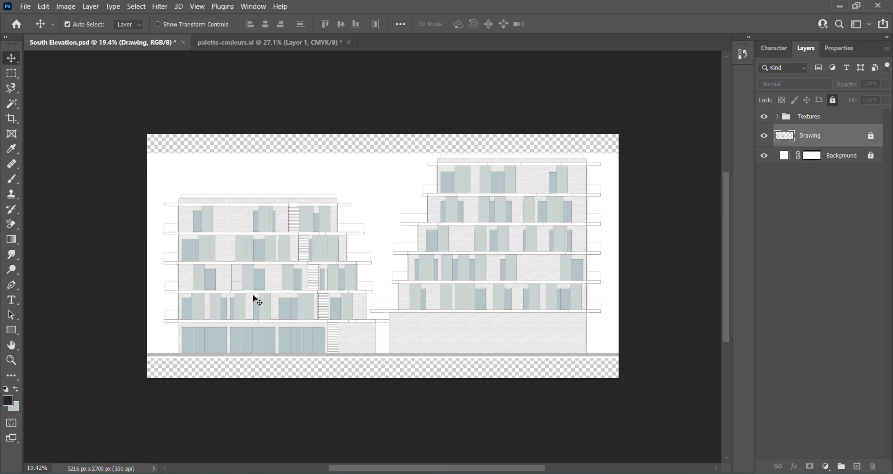
scroll(255, 296, "up", 1)
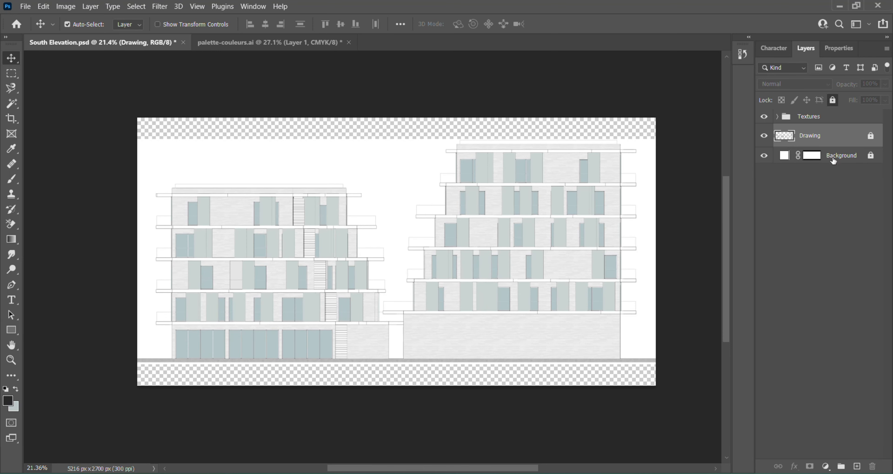
- Select the transparent strip below the ground line with a rectangular marquee and fill it with a white #ffffff Solid Color layer
left_click(11, 73)
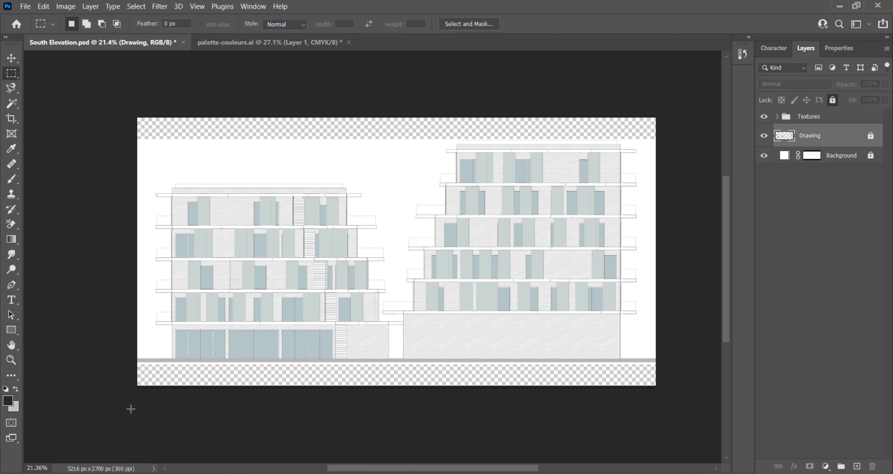
left_click_drag(123, 398, 693, 364)
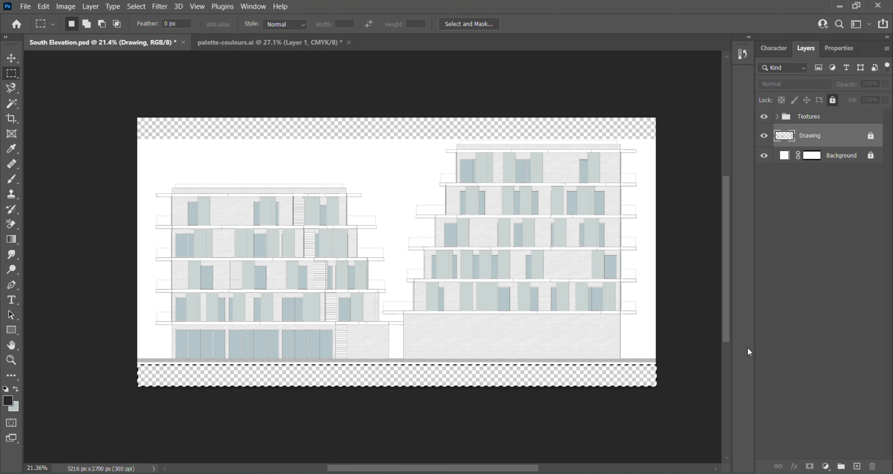
left_click(825, 466)
left_click(854, 268)
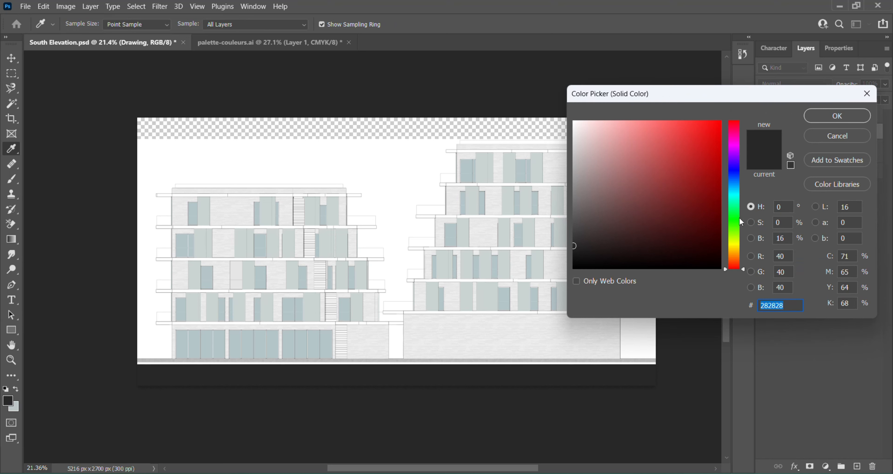
type("ffffff")
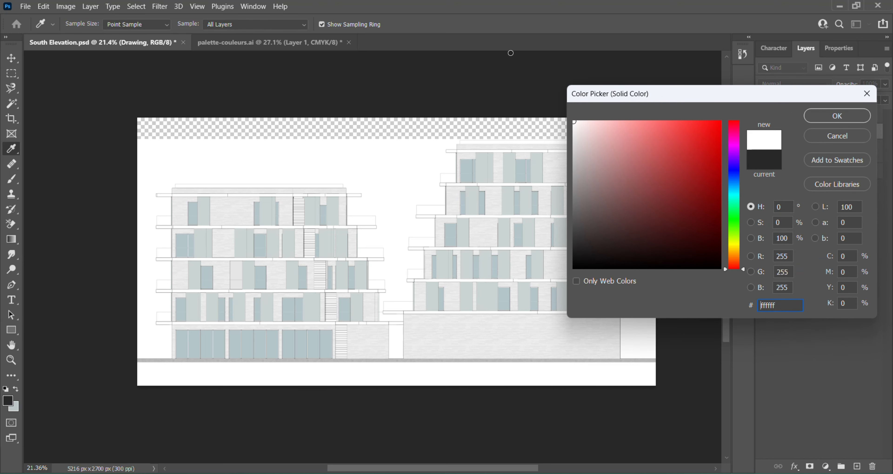
left_click(835, 119)
- Place the white Color Fill beneath the Background layer, merge the two, lock the merged layer and toggle its visibility to check it
left_click_drag(847, 135, 837, 165)
left_click(836, 158, "ctrl")
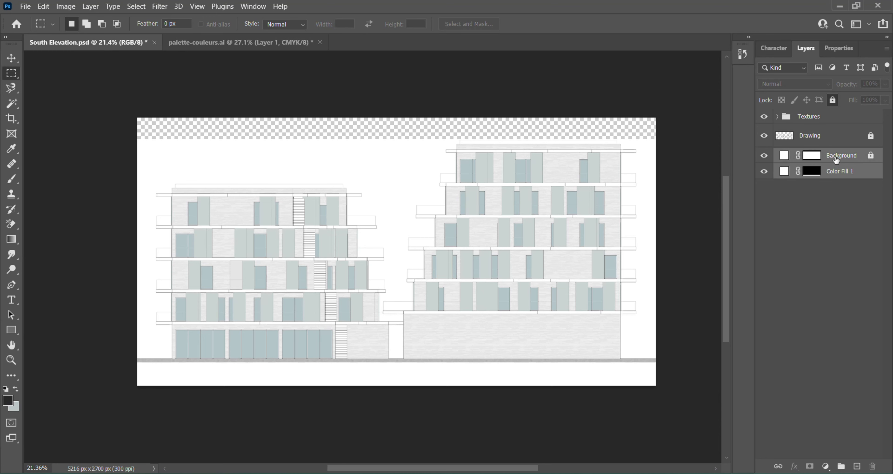
right_click(834, 158)
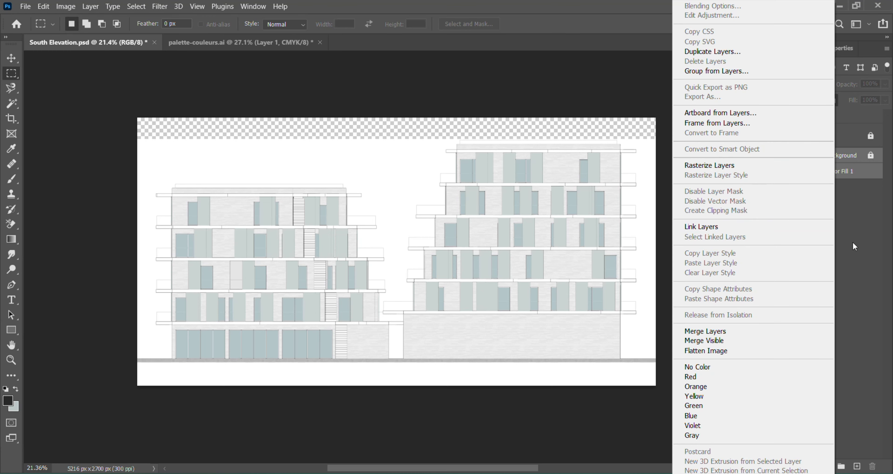
left_click(754, 333)
left_click(832, 99)
left_click(759, 160)
left_click(761, 160)
left_click(761, 160)
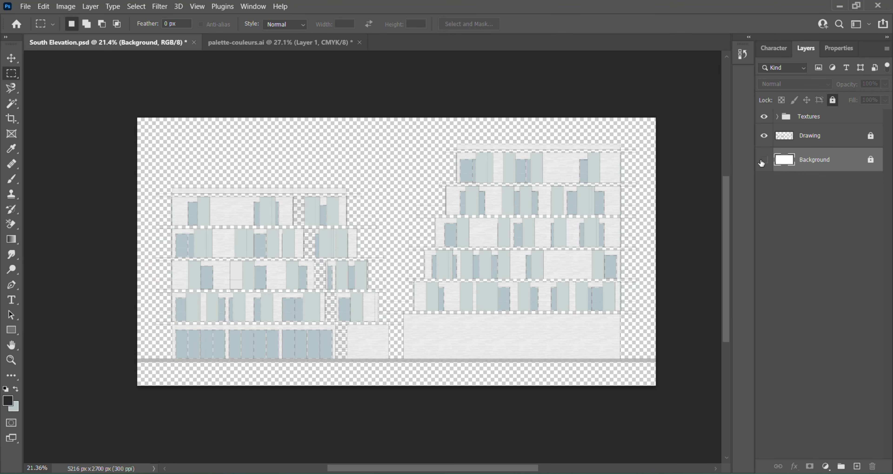
left_click(761, 161)
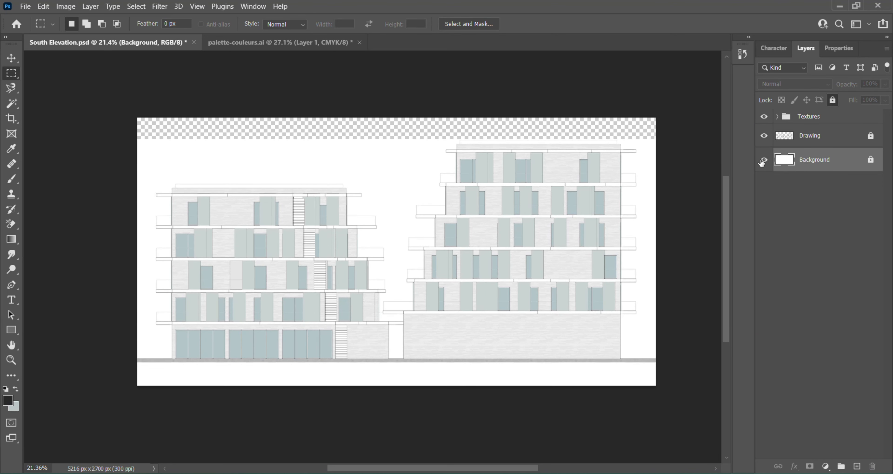
- On the Drawing layer, select the sky area around the buildings with the Magic Wand, including the gap and slivers between them
left_click(833, 138)
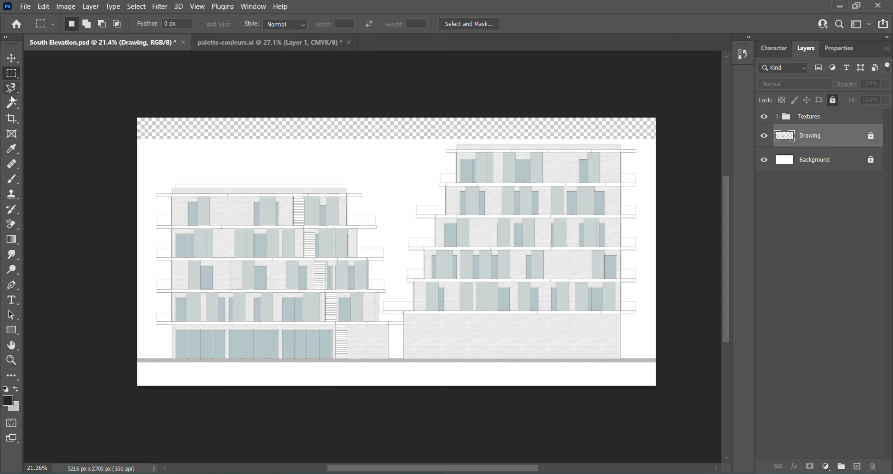
left_click(12, 104)
left_click(189, 134)
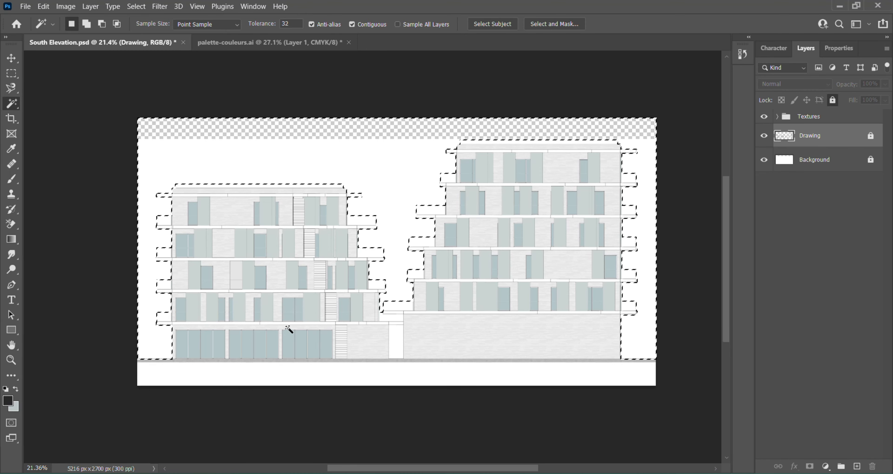
key("alt")
scroll(414, 359, "up", 5)
left_click(392, 324, "shift")
scroll(335, 258, "up", 6)
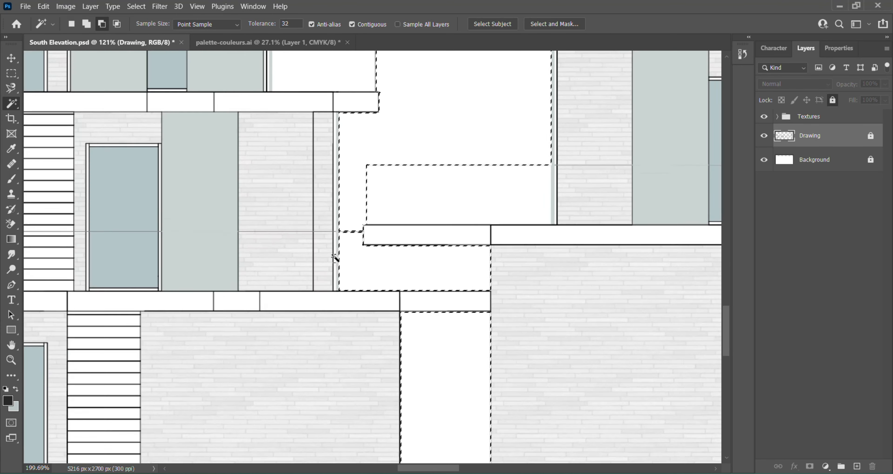
left_click(335, 259, "shift")
left_click(335, 179, "shift")
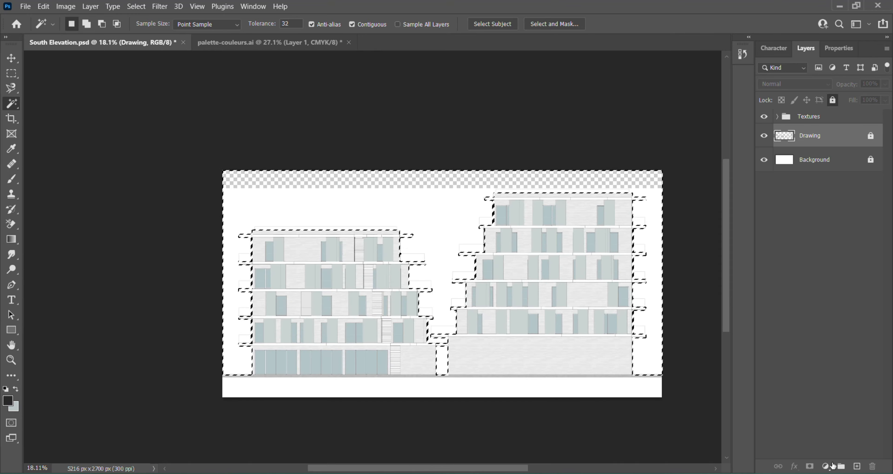
- Fill the selected sky area with a very light blue #edf5ff Solid Color layer
left_click(832, 466)
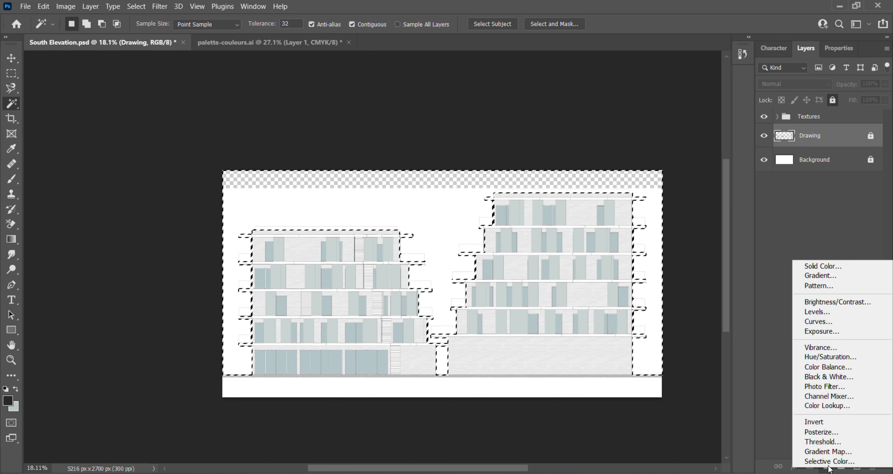
left_click(824, 266)
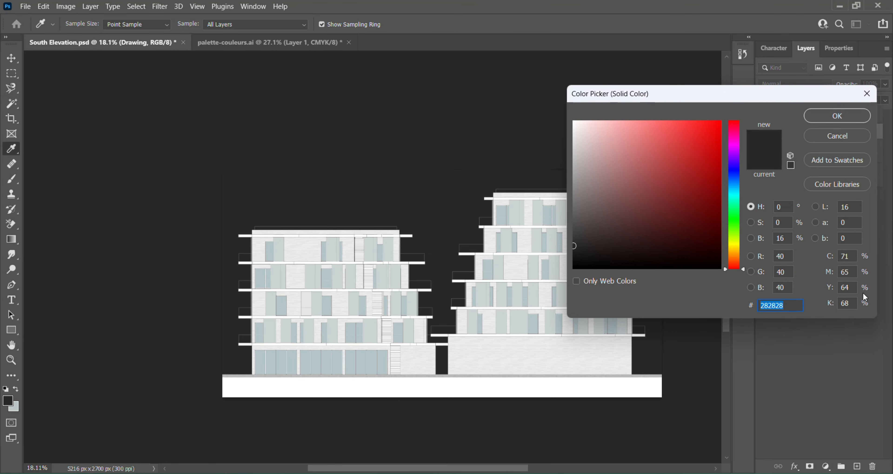
left_click(733, 170)
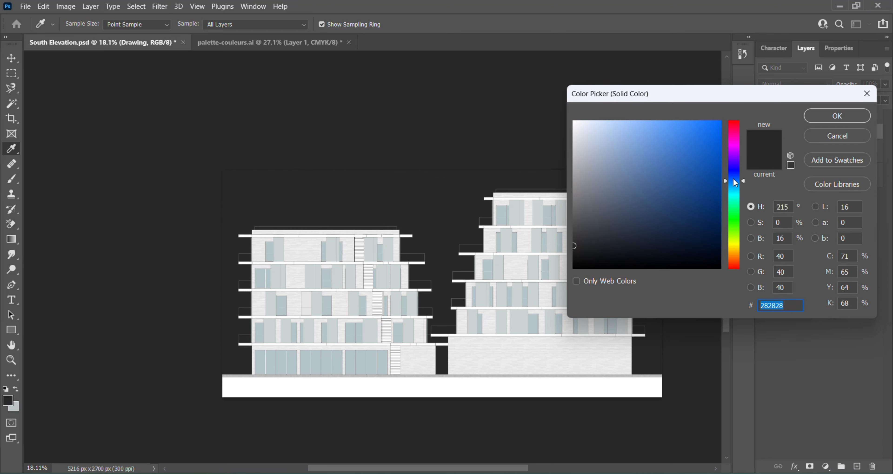
mouse_move(603, 210)
left_mouse_down()
mouse_move(647, 218)
mouse_move(634, 171)
mouse_move(615, 150)
left_mouse_up()
left_click(730, 180)
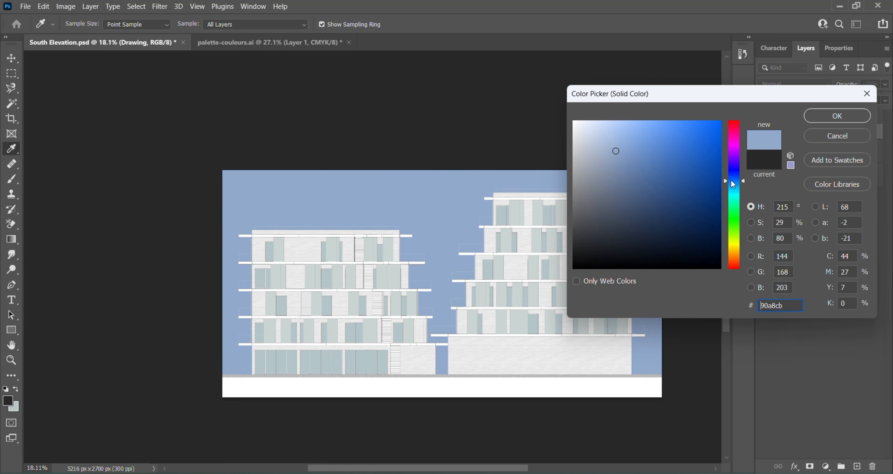
left_click(605, 131)
left_click_drag(606, 132, 584, 120)
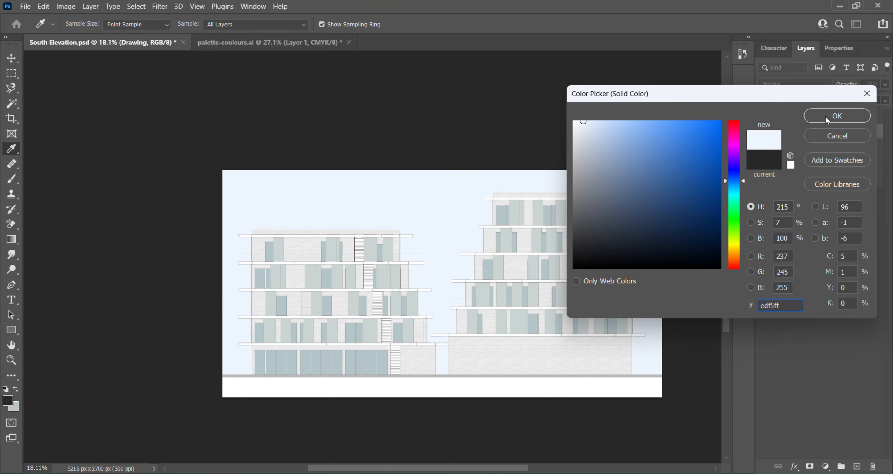
left_click(835, 116)
key("w")
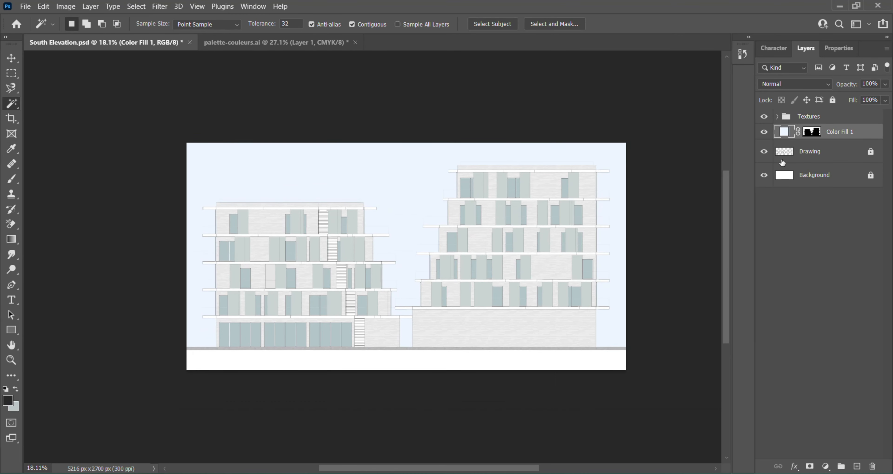
- Hide and reshow the Drawing layer, and hide the Textures group, to compare the colour fills with the bare linework
left_click(764, 151)
scroll(362, 309, "up", 3)
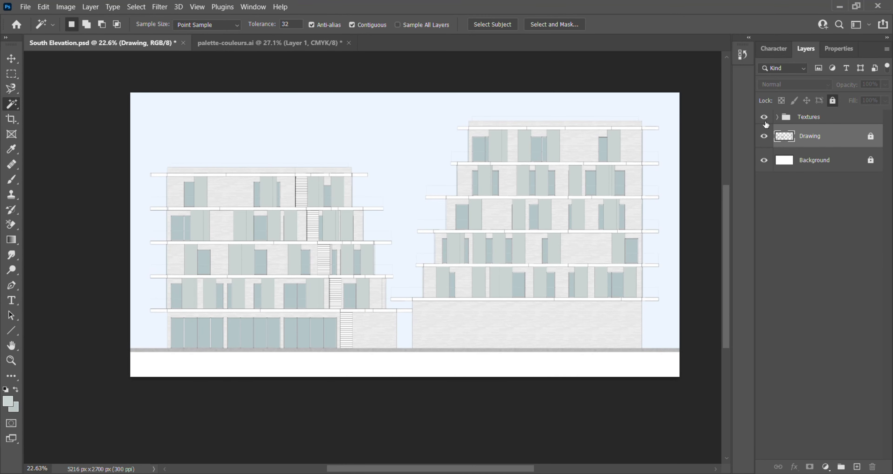
left_click(764, 136)
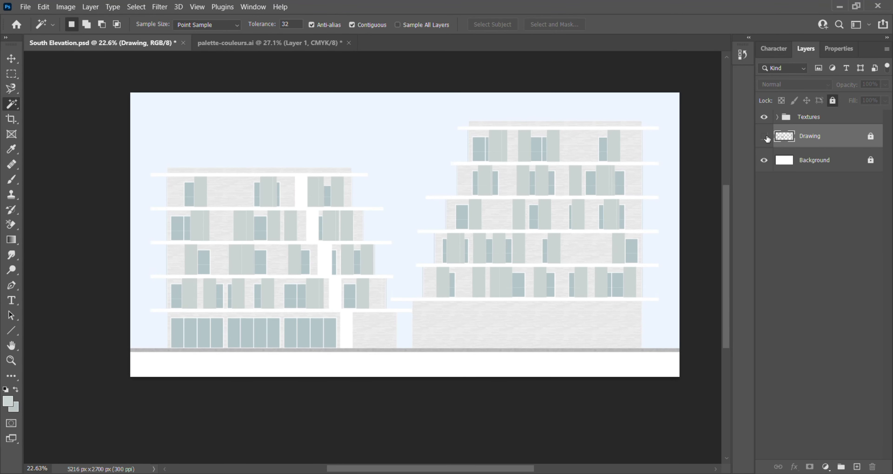
left_click(763, 136)
left_click(765, 117)
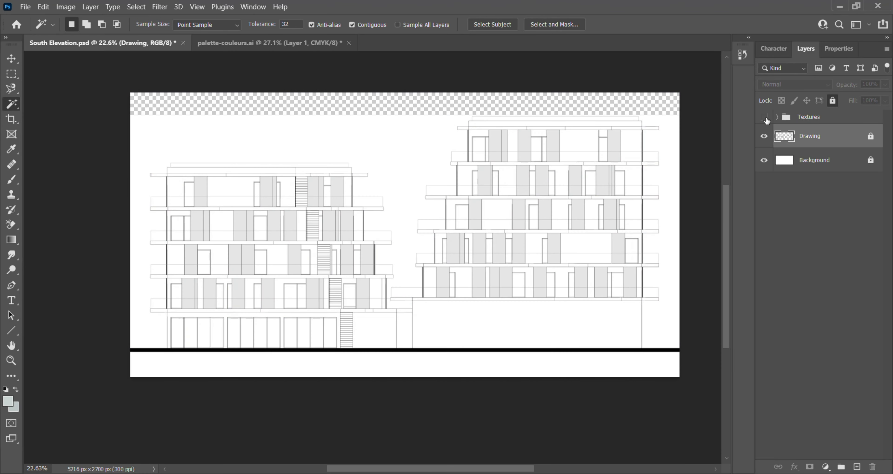
- Select the balcony railings and roof edge strips of both buildings with the Rectangular Marquee, and show the Textures group again
scroll(152, 205, "up", 5)
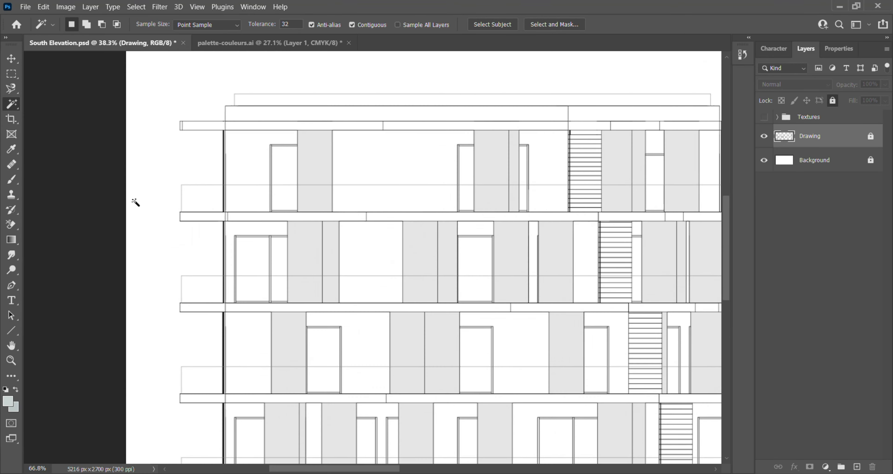
key("m")
scroll(230, 208, "up", 1)
scroll(229, 208, "up", 10)
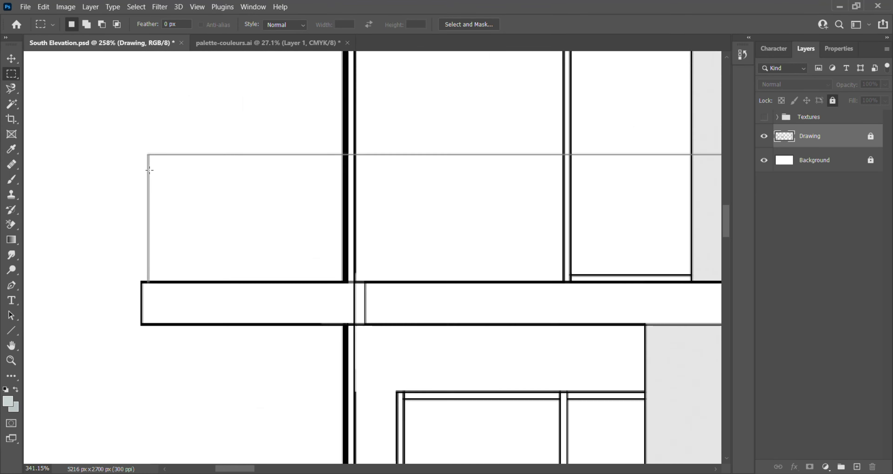
left_click_drag(157, 142, 889, 466)
left_click(825, 468)
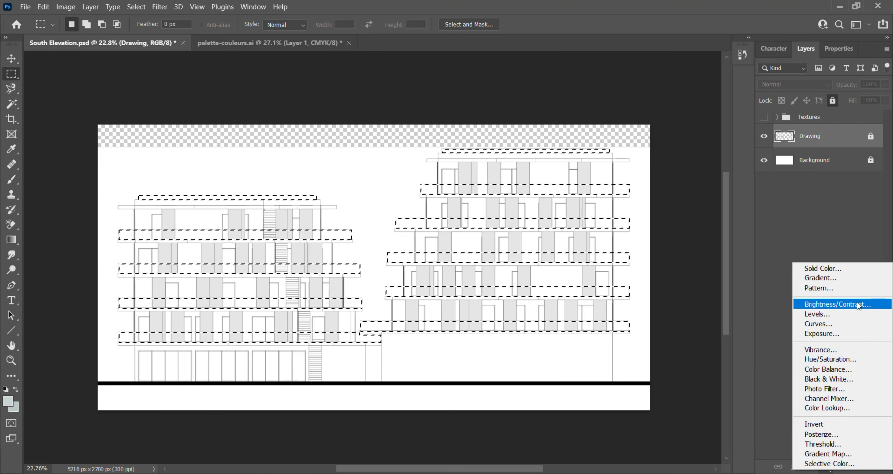
left_click(761, 121)
left_click(761, 116)
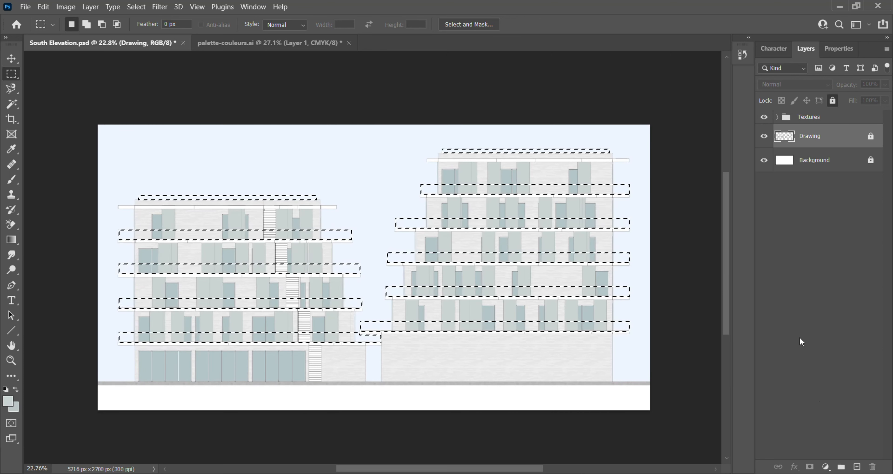
- Fill the selected railing and roof edge strips with a white #ffffff Solid Color layer and place it in the Textures group
left_click(825, 468)
left_click(819, 264)
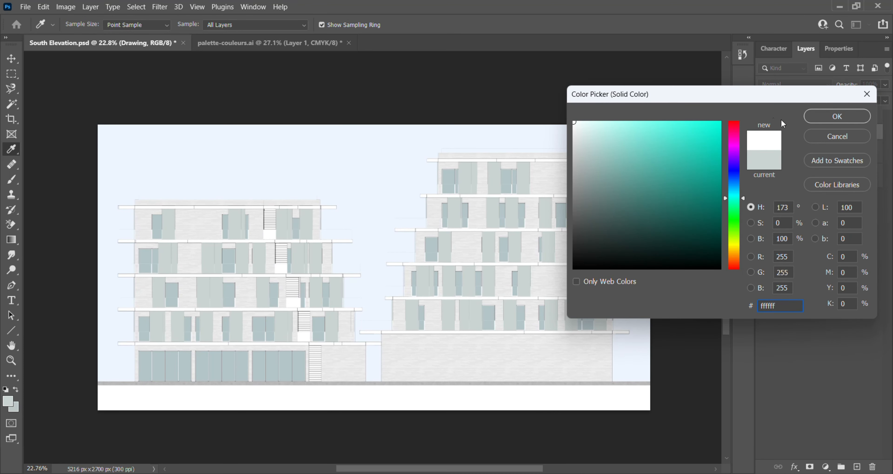
left_click(845, 120)
left_click_drag(827, 139, 826, 117)
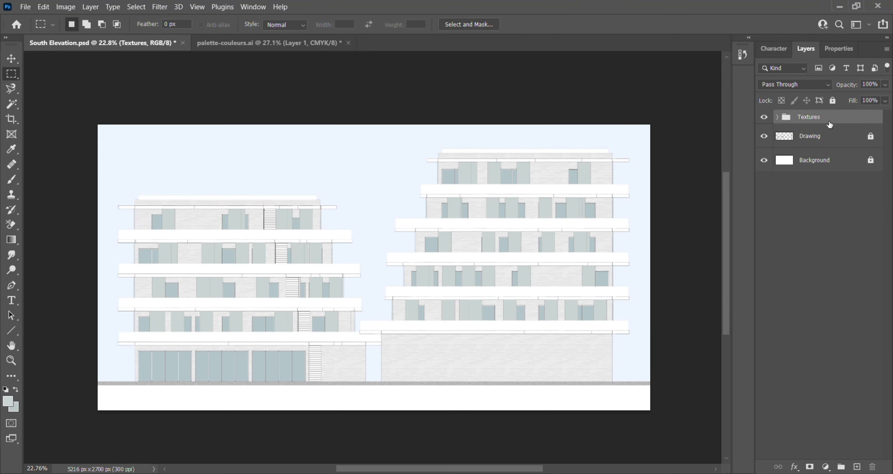
- Expand the Textures group and rename the white Color Fill layer as Balcony
left_click(776, 118)
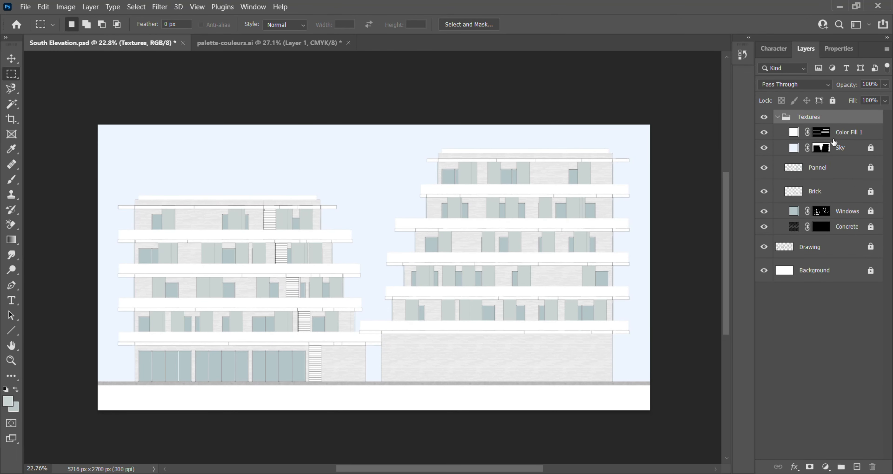
double_click(854, 133)
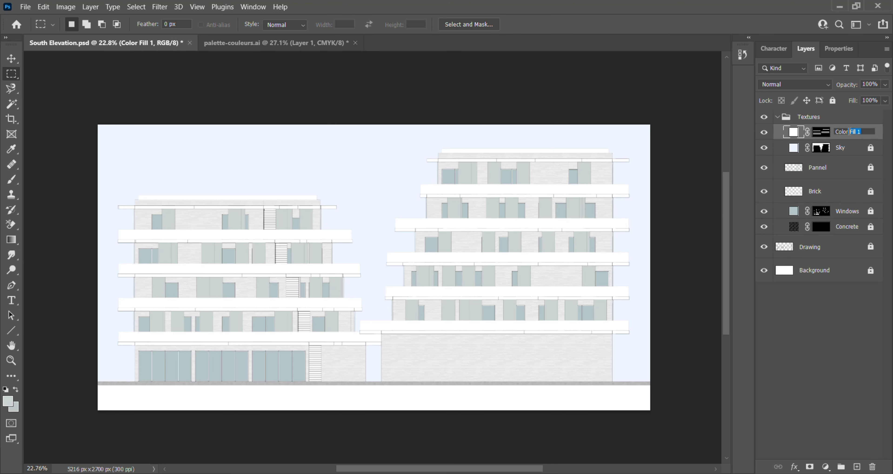
type("Balcony")
key("Return")
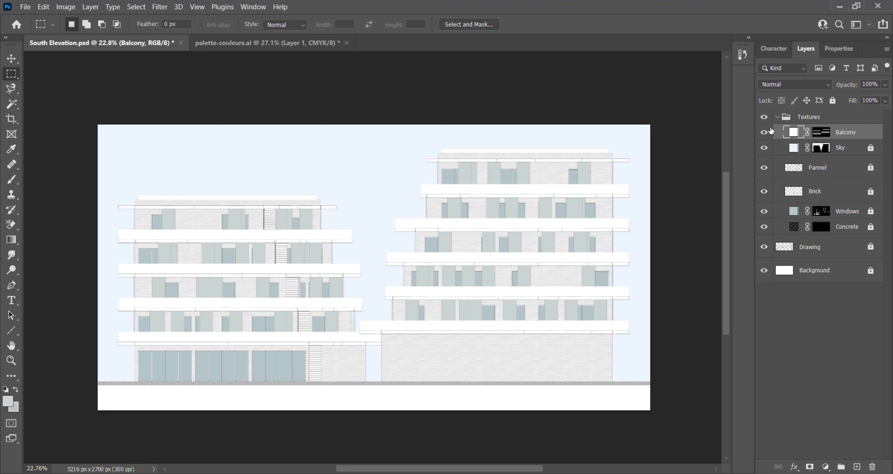
- Lower the Balcony layer's opacity to 42% so the railings look translucent
left_click(764, 133)
left_click(885, 86)
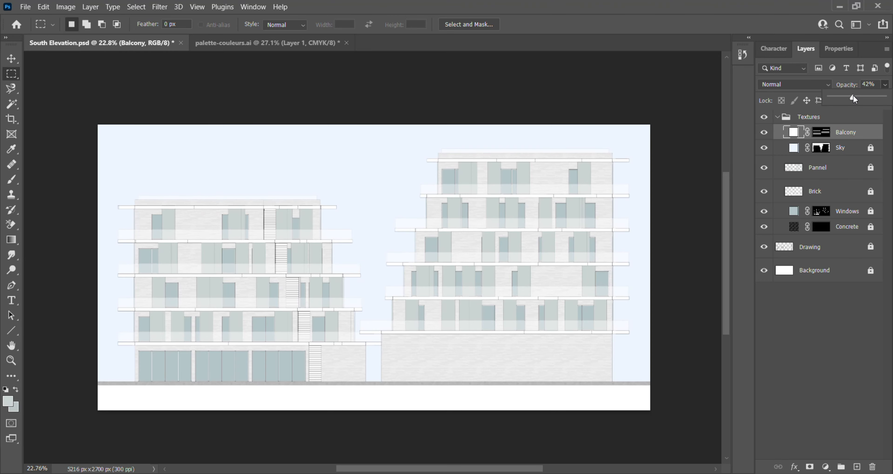
scroll(342, 305, "up", 3)
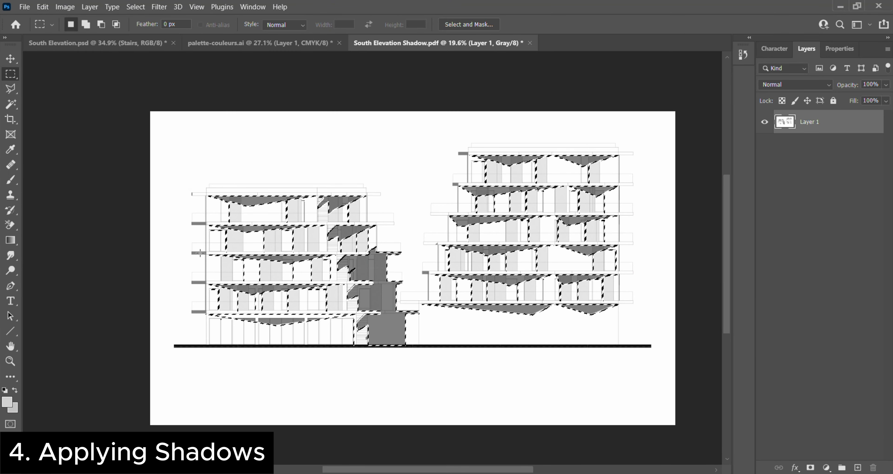
- Fill the selected shadow areas in South Elevation Shadow.pdf with a black Solid Color layer at 0% brightness
left_click(826, 467)
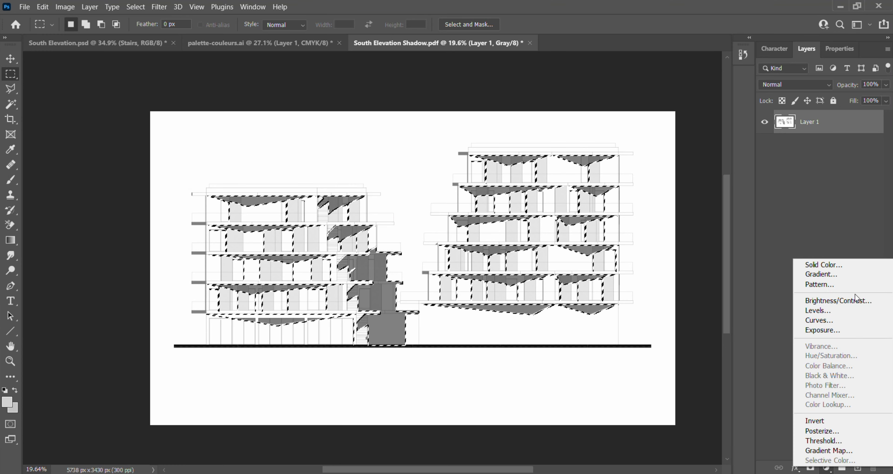
left_click(855, 264)
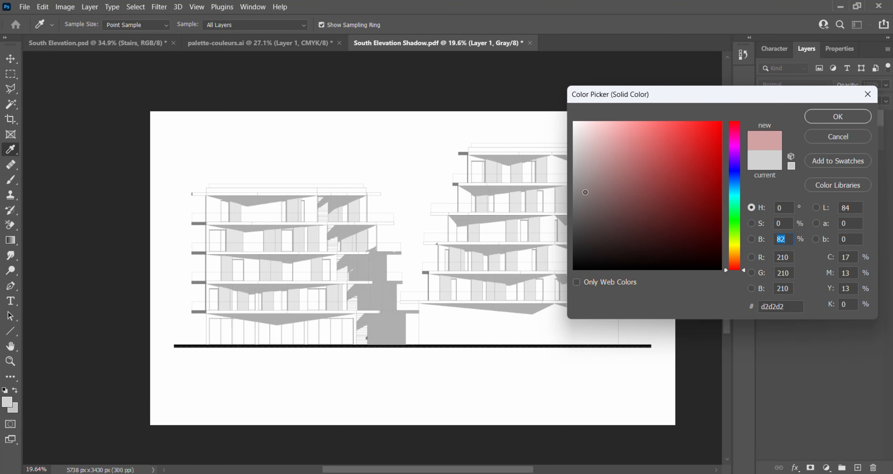
type("0")
left_click(837, 115)
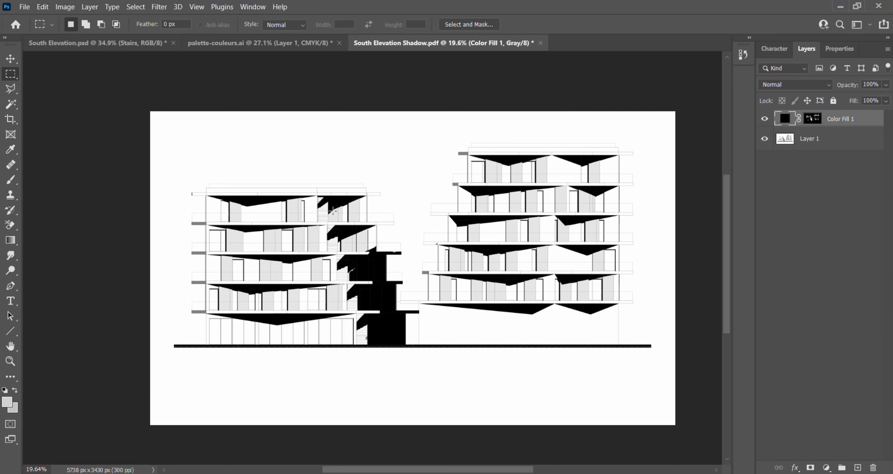
- Bring the black fill layer into South Elevation.psd and place it above Balcony in the Textures group
left_click(69, 44)
left_click_drag(68, 44, 414, 219)
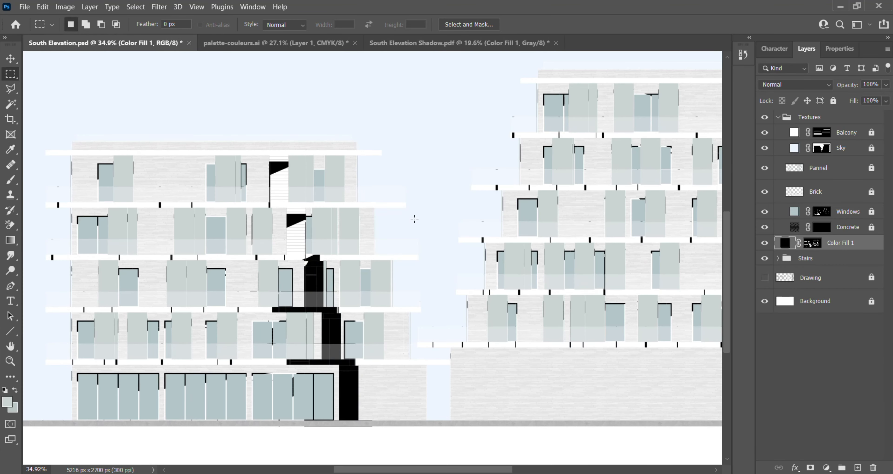
left_click_drag(843, 170, 848, 133)
- Rename the black Color Fill layer as Shadow
double_click(848, 134)
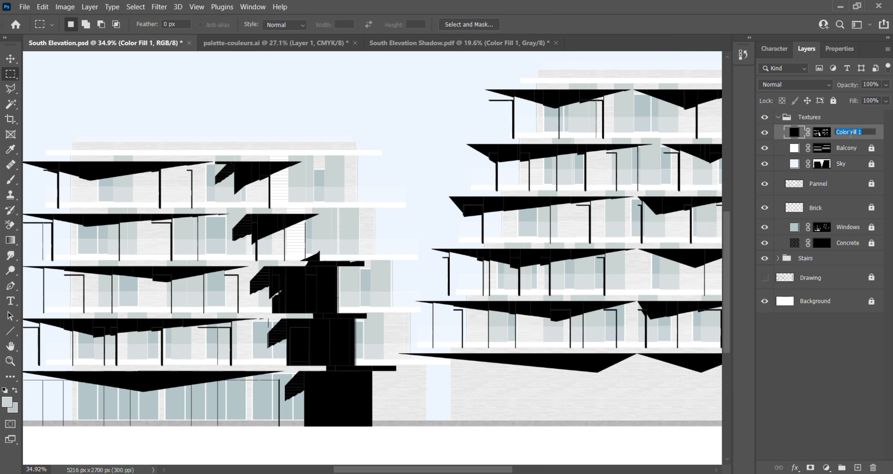
type("Shadow")
key("Return")
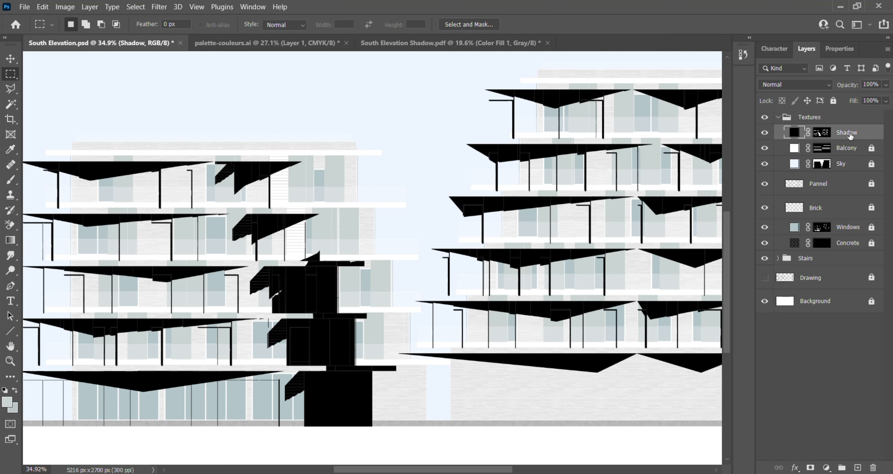
- Move the Shadow layer so its shadows line up with the building edges, slabs and ground strip
scroll(405, 402, "down", 2)
scroll(405, 402, "up", 8)
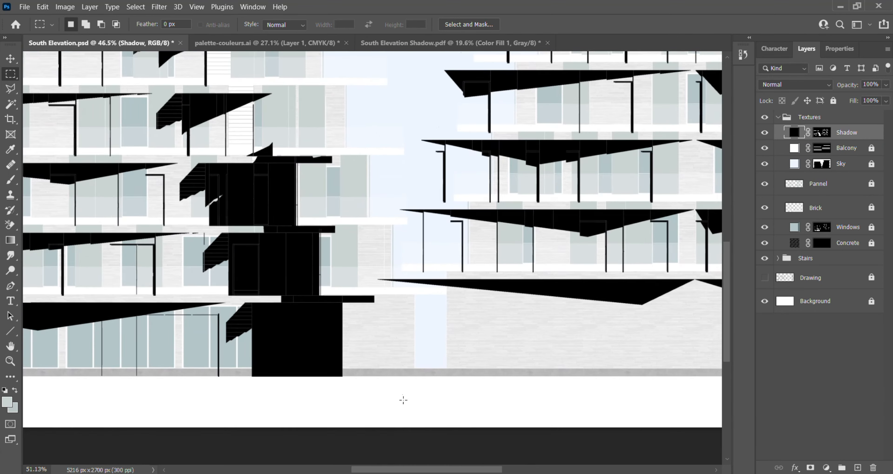
left_click(10, 59)
scroll(332, 305, "up", 2)
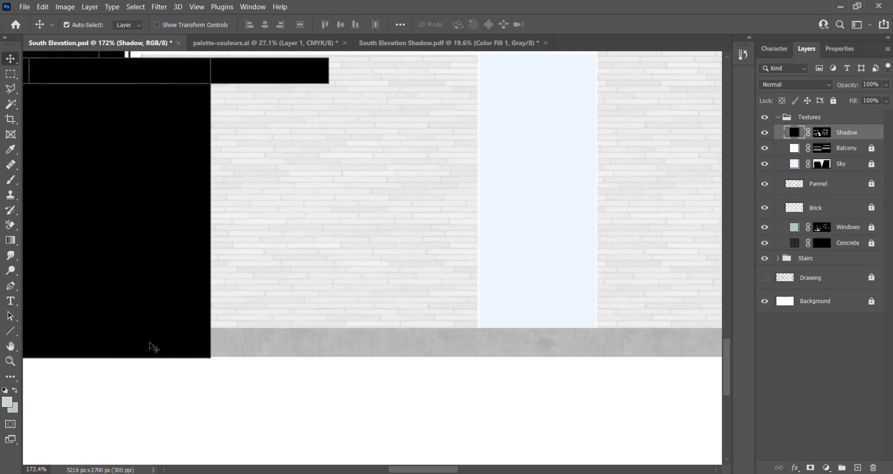
left_click_drag(151, 343, 420, 309)
scroll(476, 328, "up", 14)
scroll(396, 369, "down", 16)
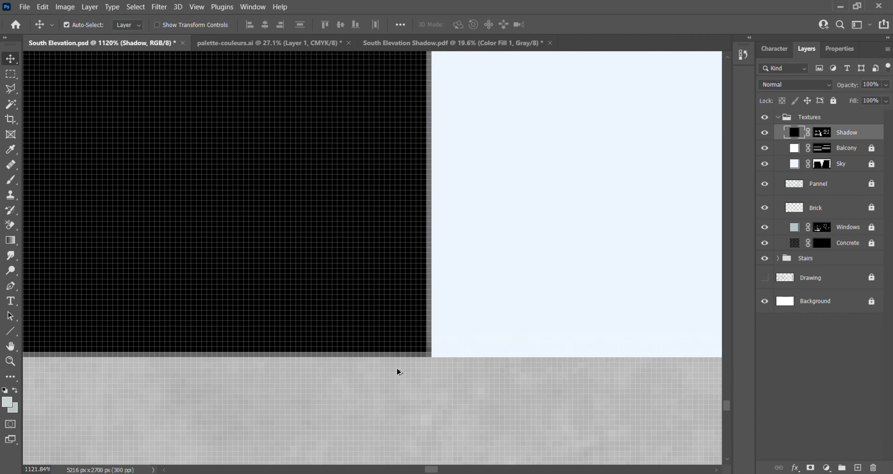
scroll(466, 173, "up", 10)
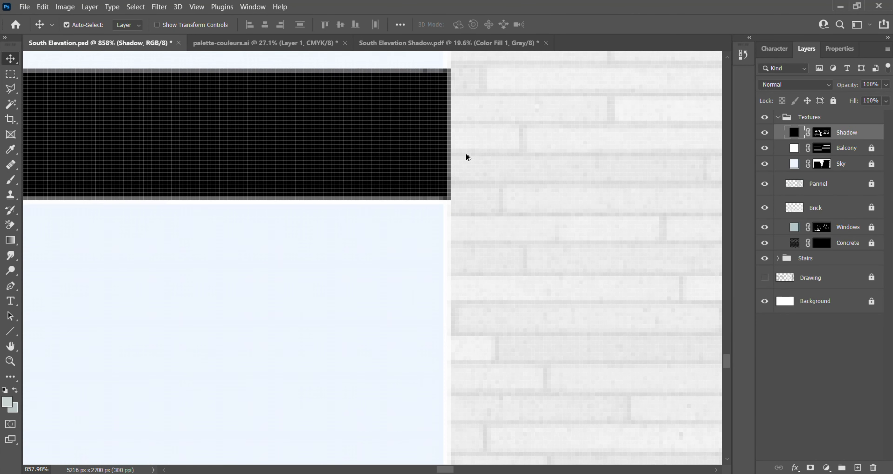
scroll(466, 183, "down", 8)
scroll(370, 253, "down", 12)
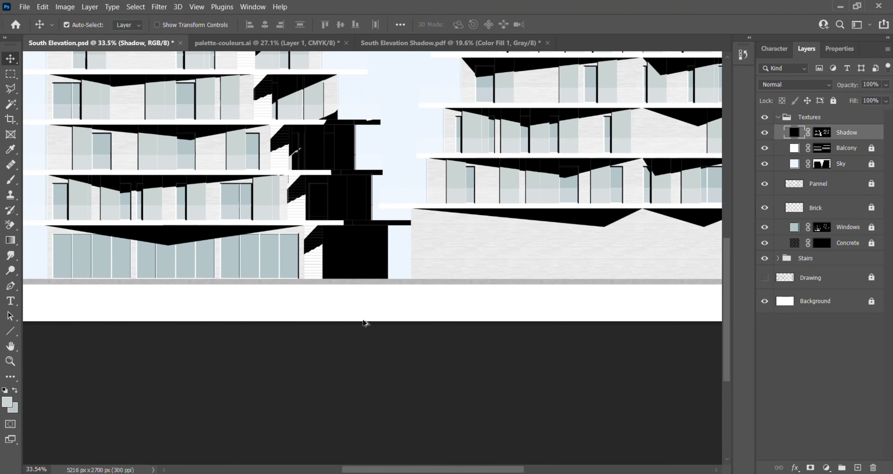
- Lower the Shadow layer's opacity to 46%
scroll(450, 167, "up", 3)
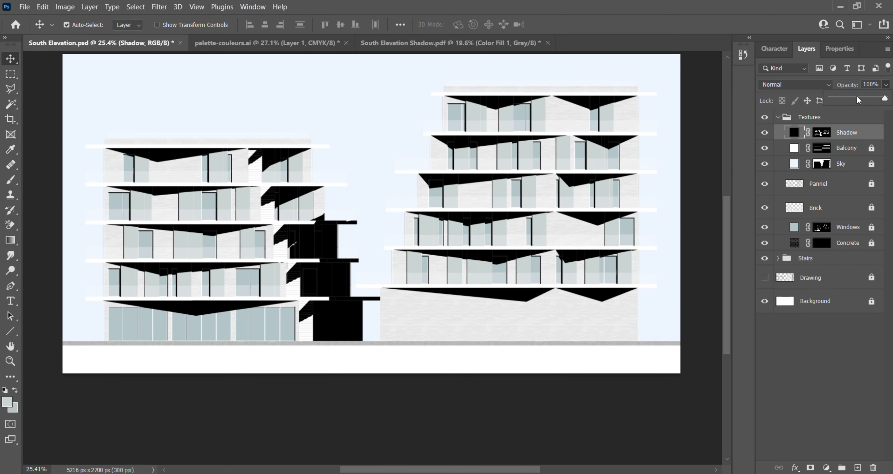
left_click(856, 97)
mouse_move(858, 98)
left_mouse_down()
mouse_move(879, 102)
mouse_move(848, 96)
left_mouse_up()
- Examine the shadows across the taller building's facade up close, hiding and reshowing the Shadow layer to compare
scroll(478, 231, "up", 3)
scroll(213, 288, "down", 3)
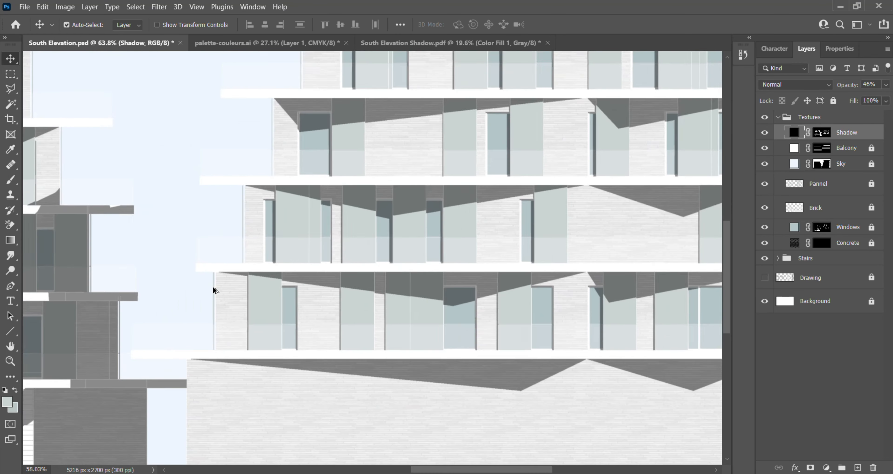
scroll(586, 222, "up", 2)
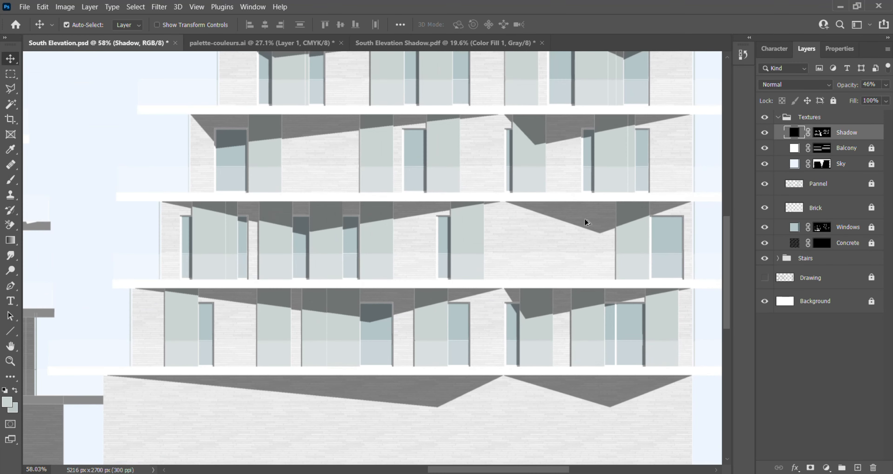
left_click(764, 133)
left_click(763, 132)
scroll(249, 359, "up", 3)
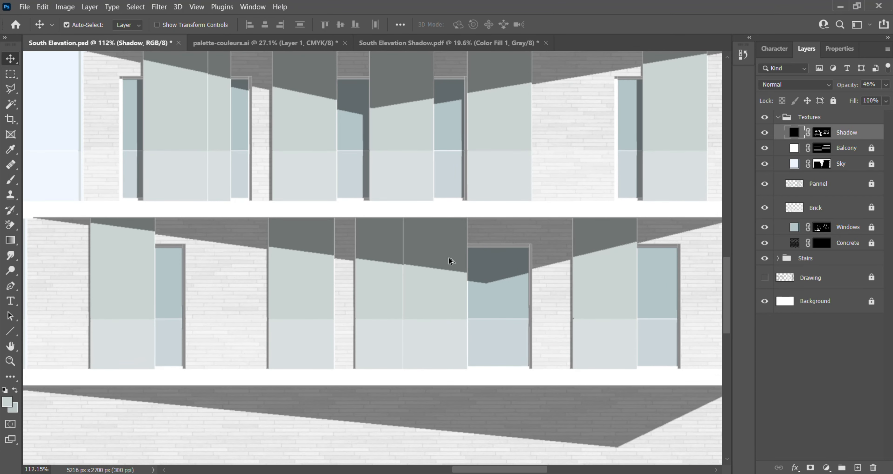
scroll(473, 289, "down", 7)
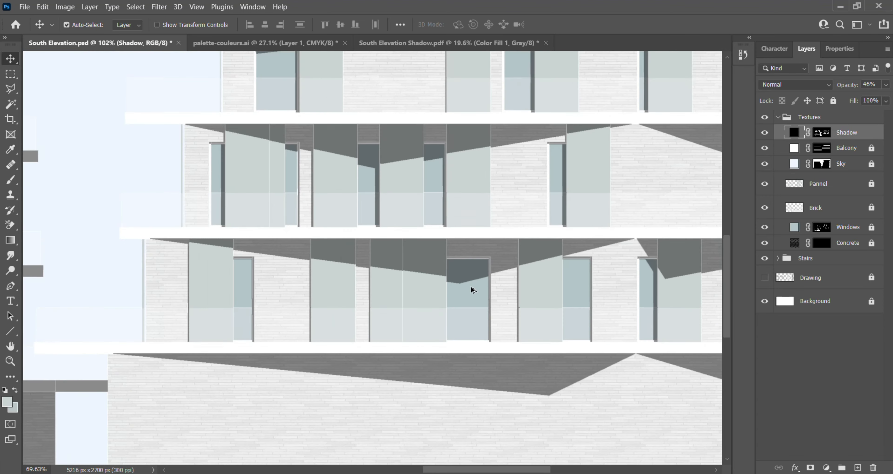
- Show the Drawing layer again to restore the linework under the textures and shadows
scroll(389, 215, "up", 1)
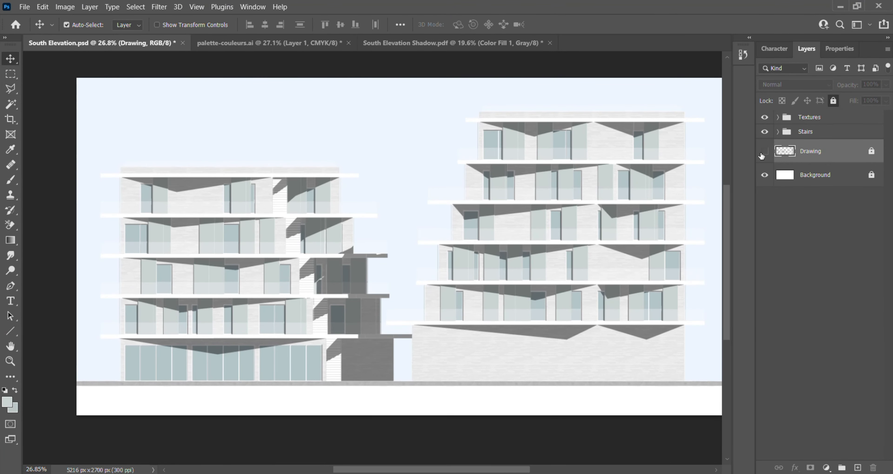
left_click(763, 152)
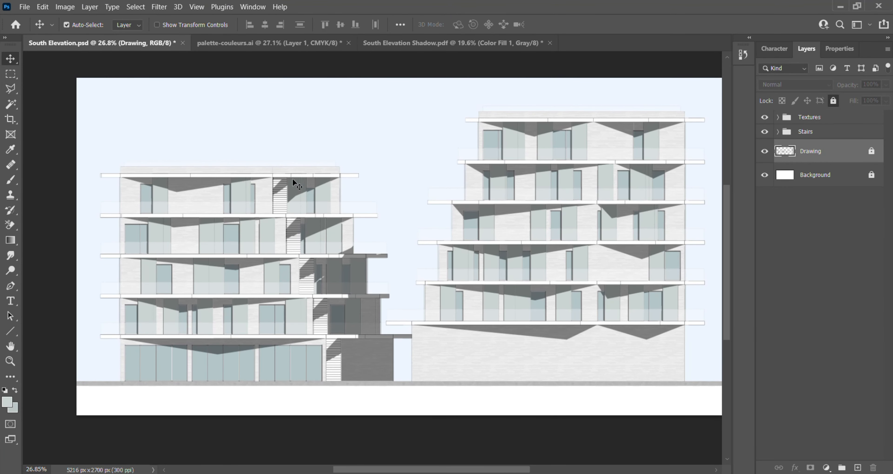
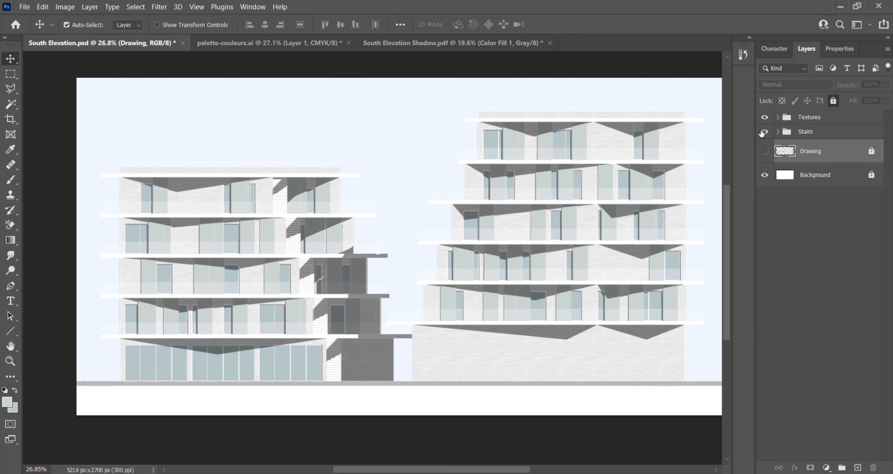
- Select the stepped, recessed right-hand part of the shorter building from the linework, with the Textures and Stairs groups hidden while selecting
left_click(765, 118)
left_click(765, 151)
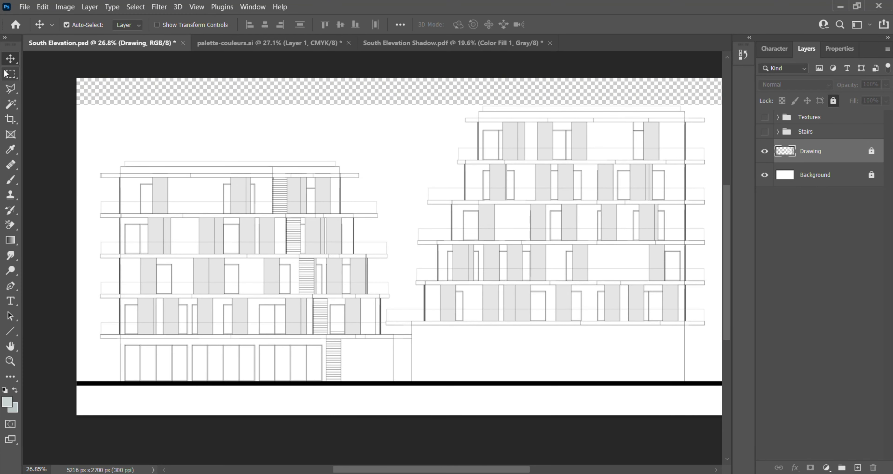
left_click(10, 74)
scroll(245, 210, "up", 5)
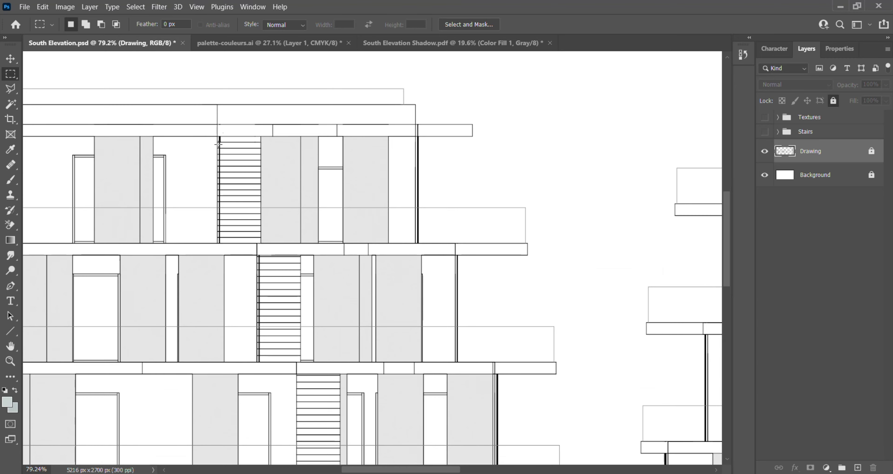
scroll(277, 201, "down", 5)
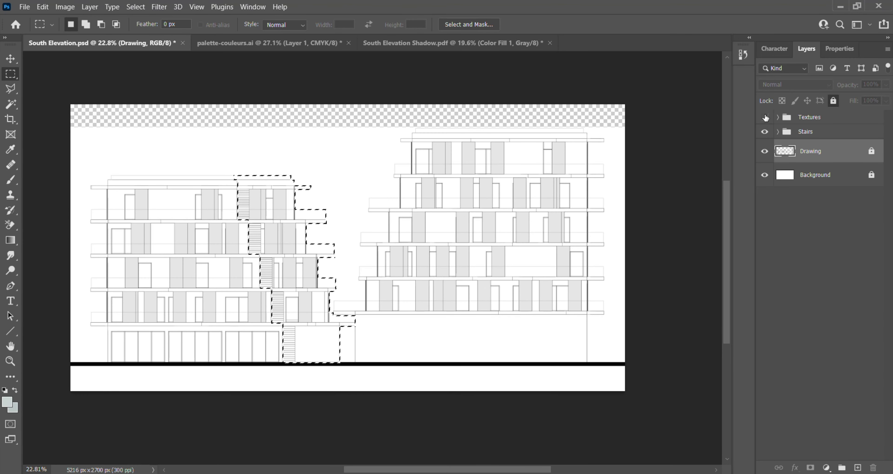
left_click(764, 118)
left_click(764, 132)
scroll(692, 170, "up", 1)
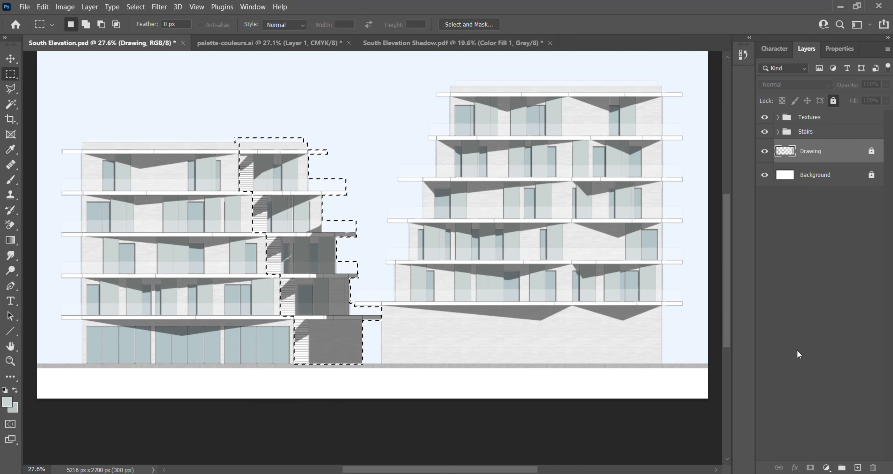
- Fill the selected recessed part with a white solid colour fill layer
left_click(826, 467)
left_click(833, 261)
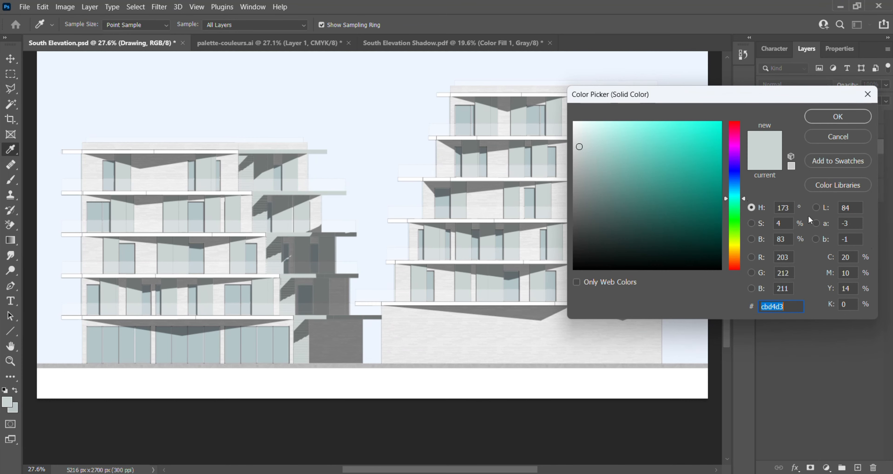
left_click(490, 53)
left_click(536, 129)
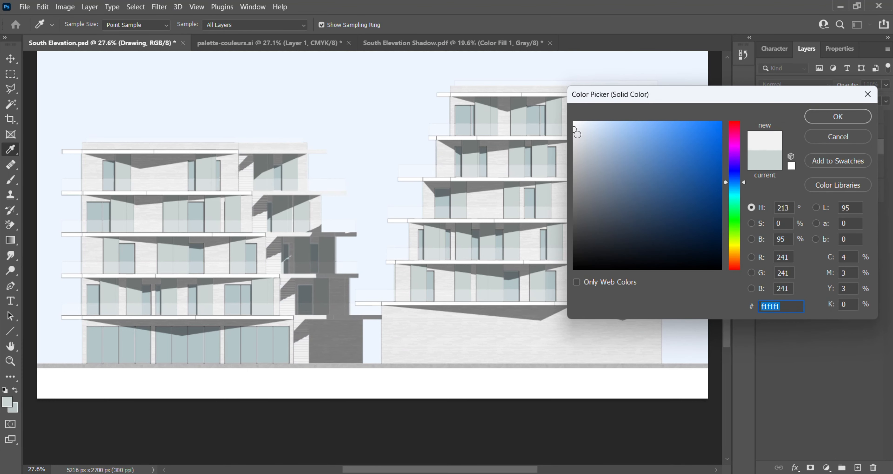
left_click_drag(576, 135, 567, 115)
left_click(823, 117)
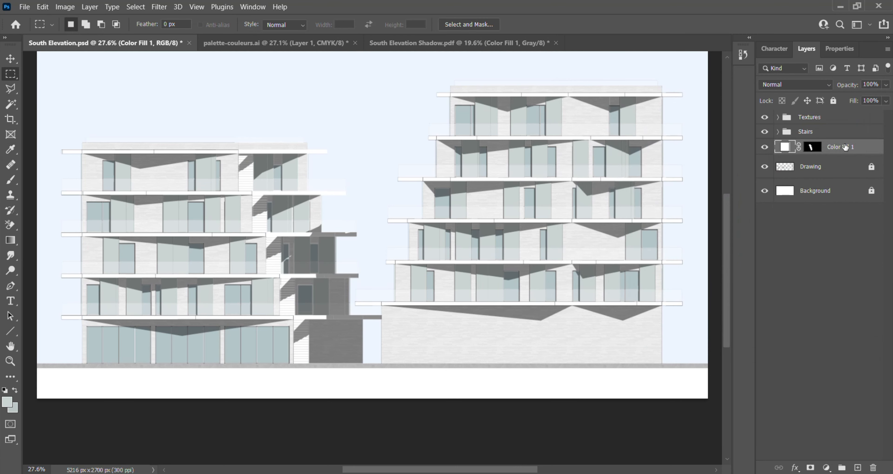
- Move the white fill layer to the front of the Textures group and rename it Depth
left_click_drag(845, 147, 834, 117)
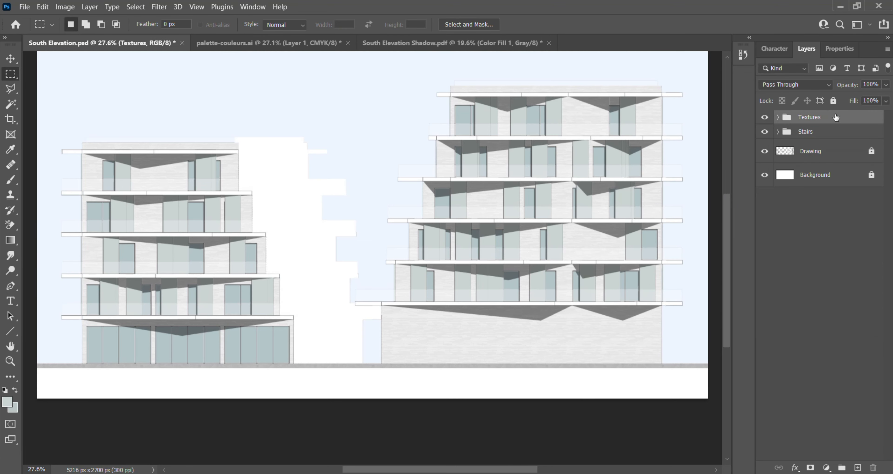
left_click(778, 118)
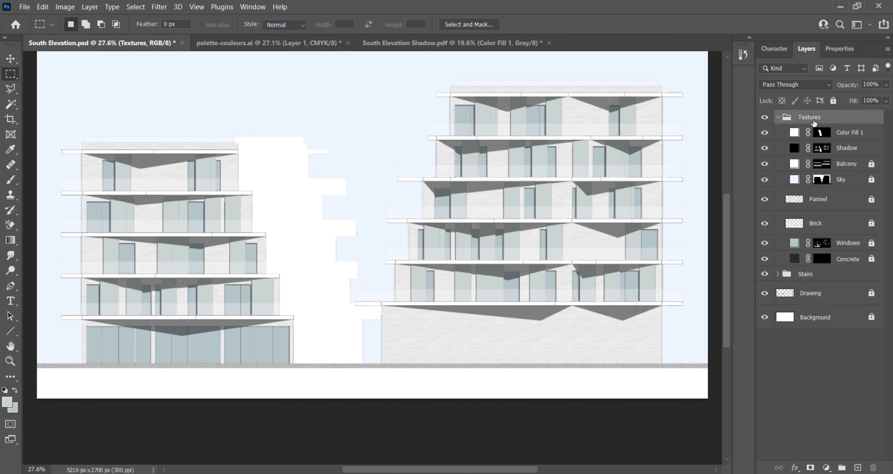
double_click(856, 132)
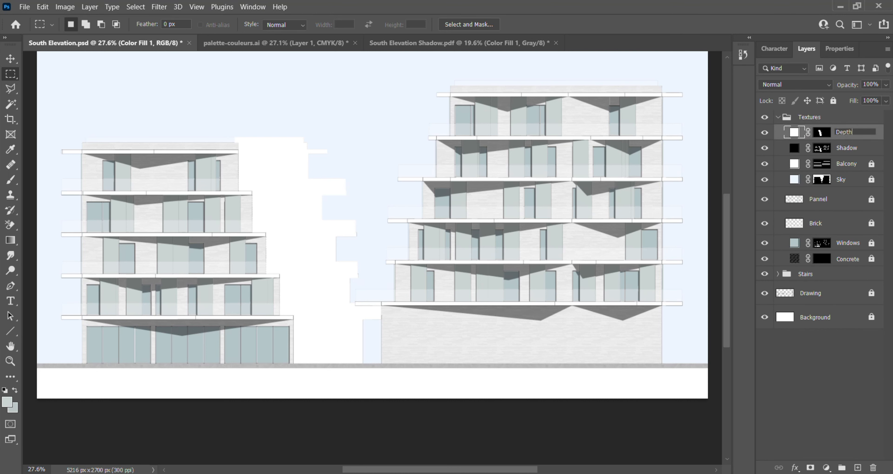
key("Return")
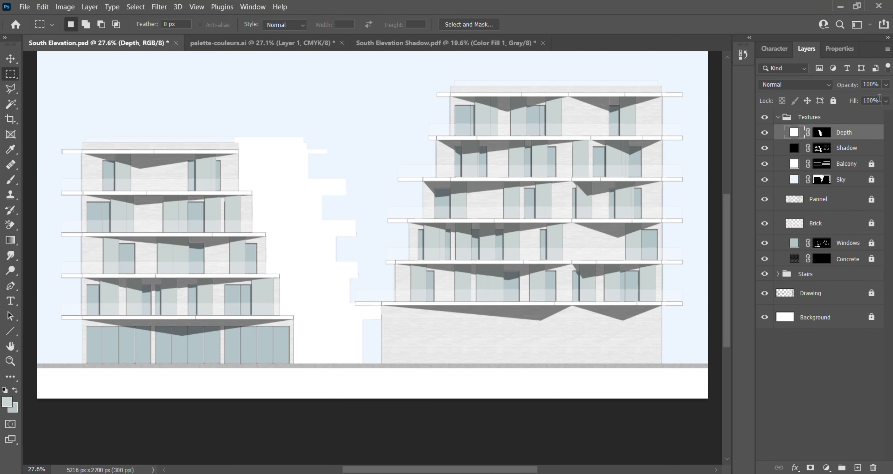
- Lower the Depth layer's opacity to 25% and hide the Drawing layer
left_click(886, 85)
left_click(858, 97)
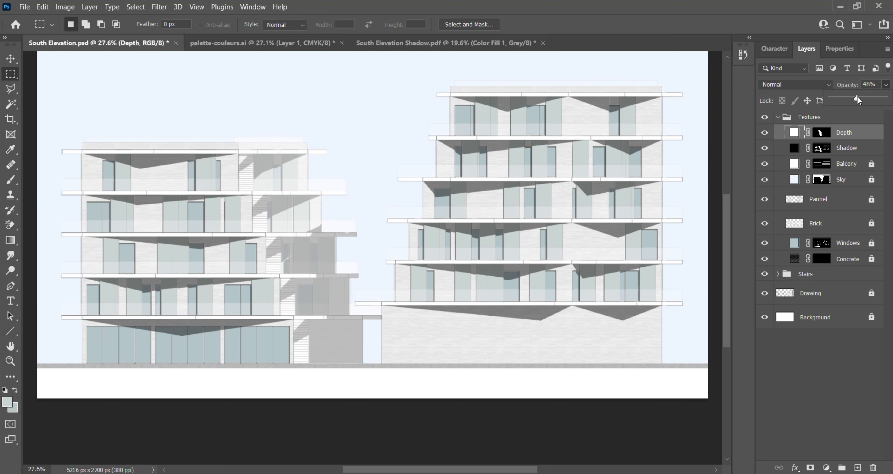
scroll(374, 266, "down", 2)
scroll(374, 266, "up", 1)
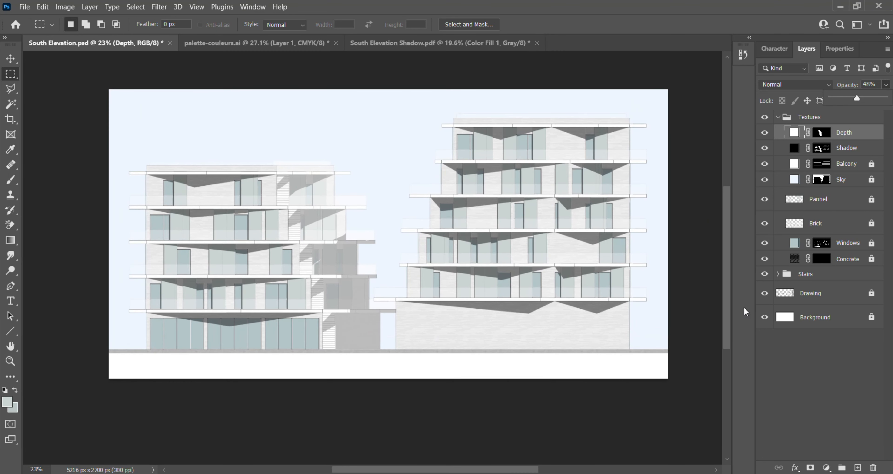
left_click(764, 293)
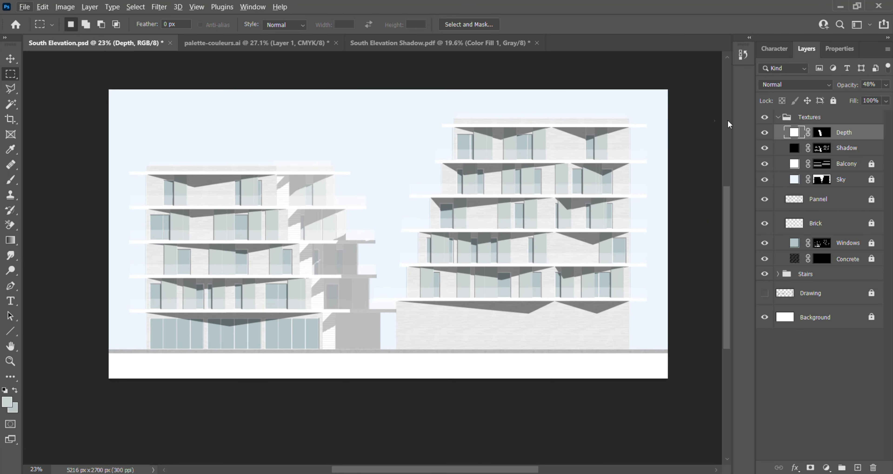
left_click(885, 85)
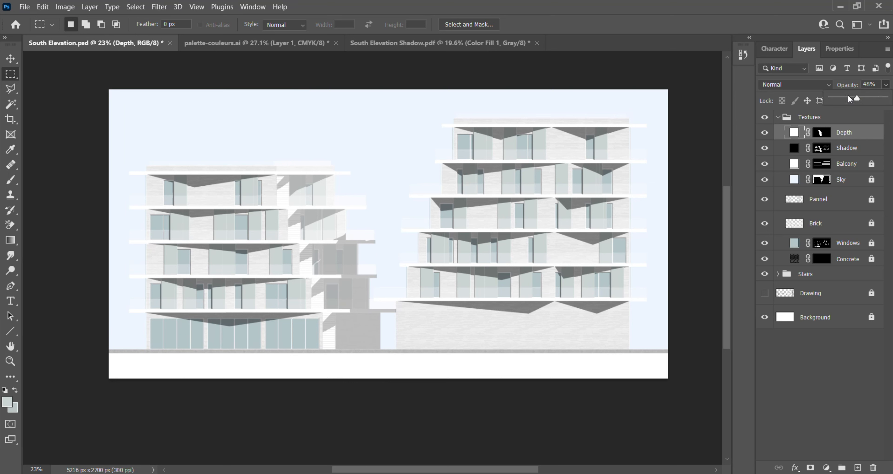
left_click_drag(848, 99, 837, 99)
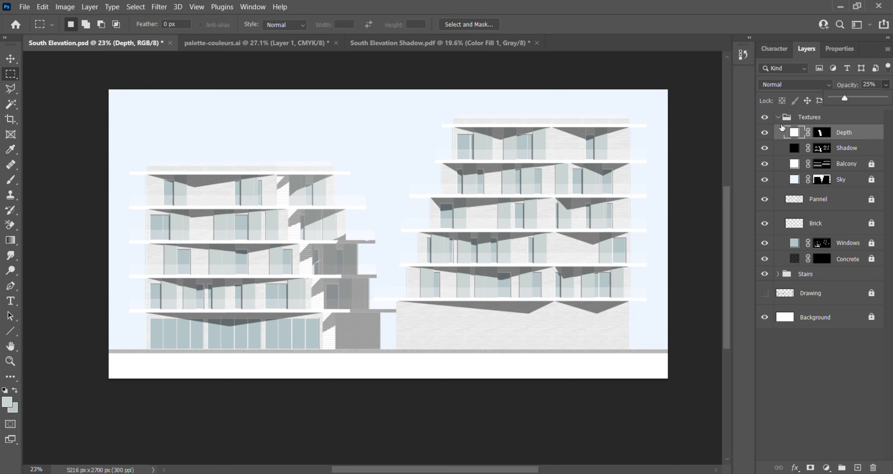
- Compare the shorter building's recessed part with the Depth layer hidden and shown again
left_click(765, 133)
scroll(402, 314, "up", 2)
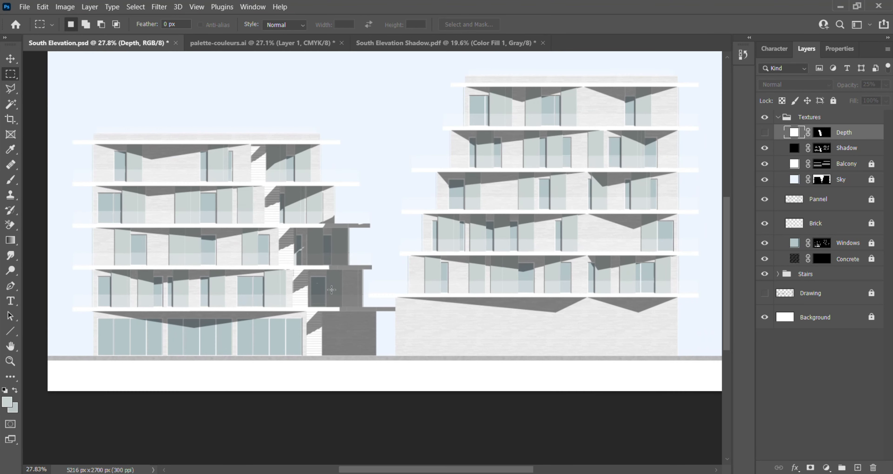
scroll(303, 263, "down", 1)
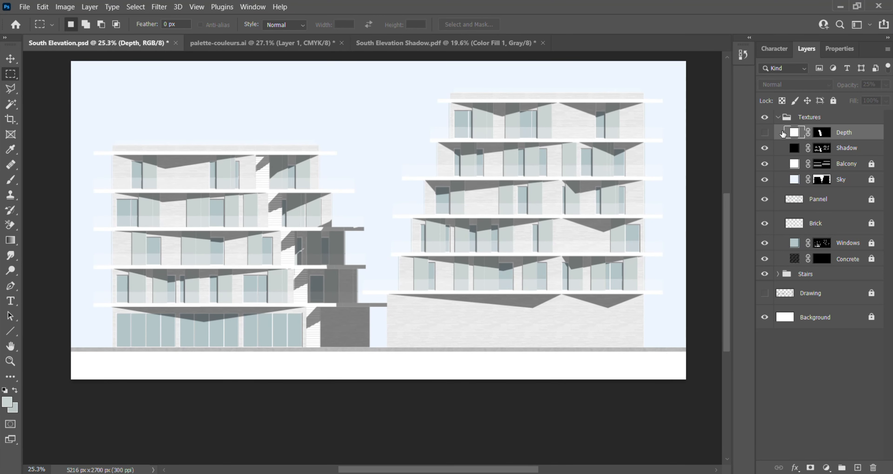
left_click(765, 132)
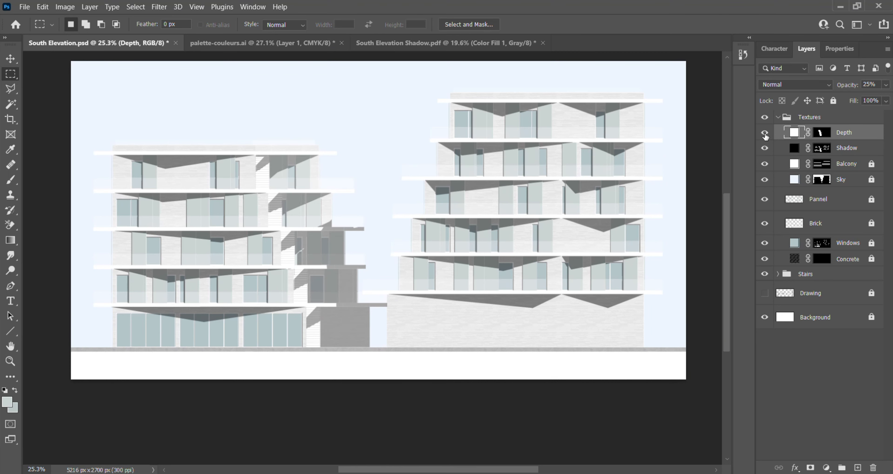
scroll(412, 225, "down", 2)
scroll(328, 240, "up", 1)
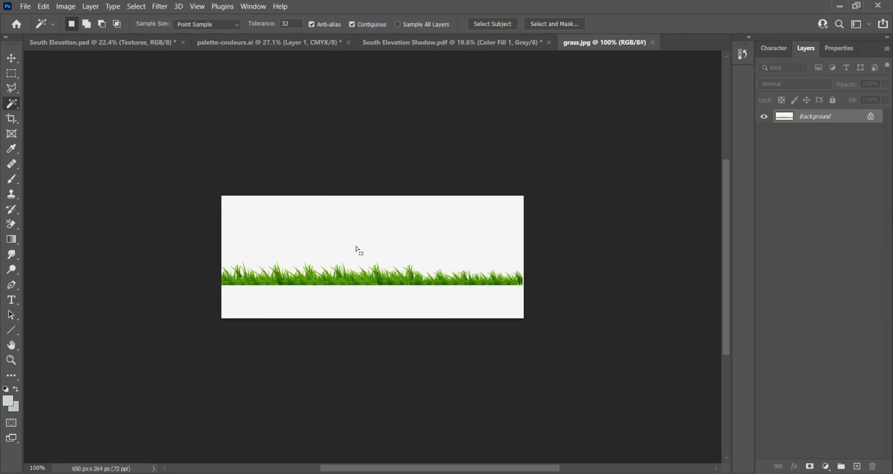
- Select the grass in grass.jpg by inverting a selection of its plain background, and copy it into the South Elevation document
left_click(357, 252)
left_click(136, 7)
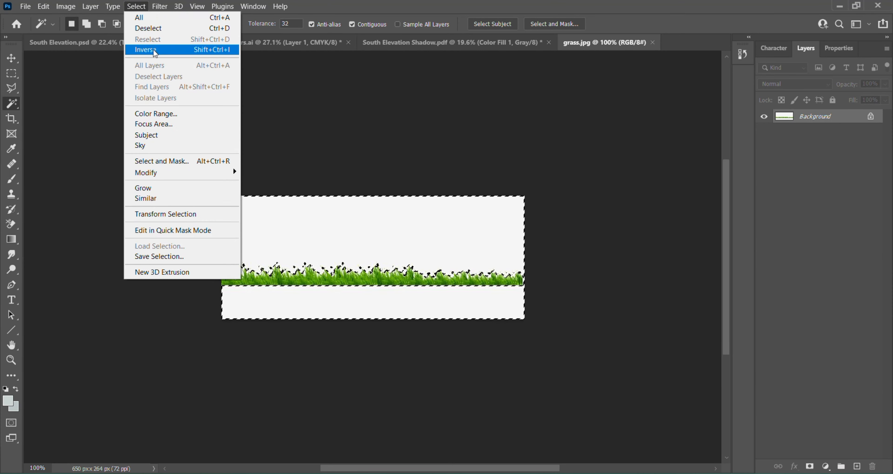
left_click(146, 50)
left_click_drag(301, 213, 205, 109)
- Scale the grass strip down to about half size and seat it on the ground strip at the shorter building's outer left corner
key("ctrl+t")
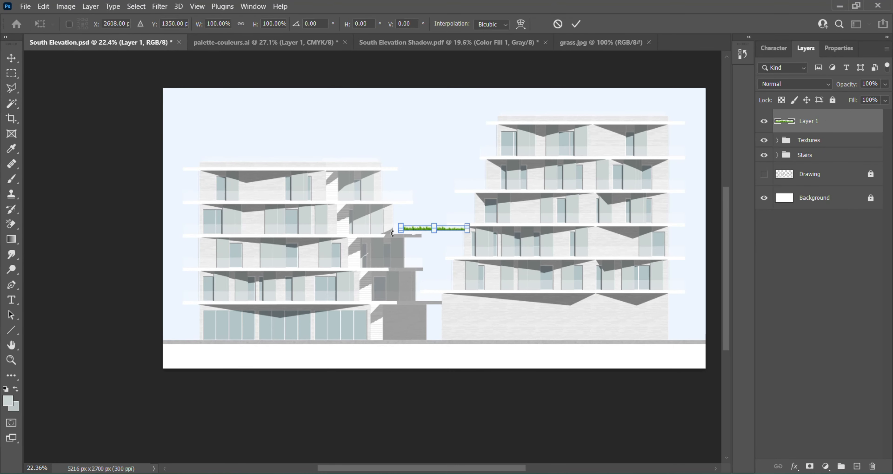
scroll(460, 241, "up", 4)
left_click_drag(471, 210, 133, 383)
scroll(485, 199, "down", 4)
scroll(211, 305, "up", 5)
scroll(211, 303, "up", 5)
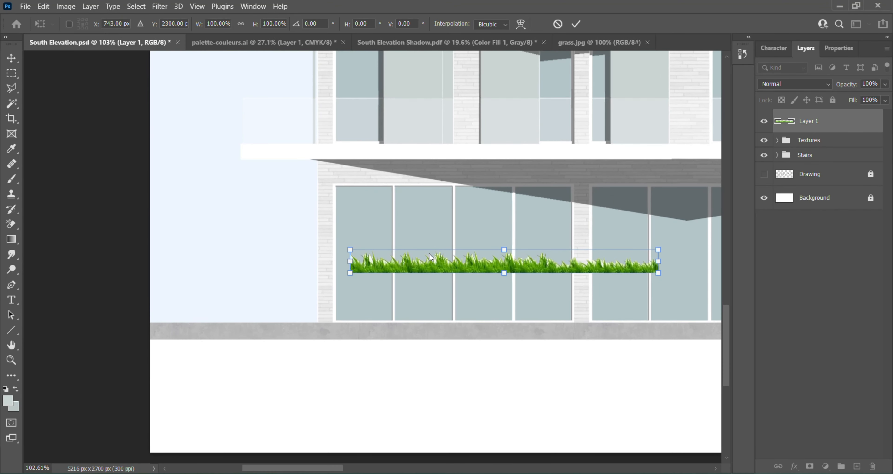
left_click_drag(438, 262, 329, 310)
left_click_drag(553, 299, 395, 312)
key("Return")
scroll(343, 403, "down", 7)
scroll(312, 311, "up", 12)
key("v")
scroll(257, 312, "up", 3)
scroll(339, 309, "down", 6)
scroll(339, 309, "up", 5)
- Rename the grass layer as Grass
double_click(807, 121)
type("Grass")
key("Return")
- Erase pixels at the grass strip's left end so its cut edge tapers like natural blades
key("m")
scroll(98, 328, "up", 4)
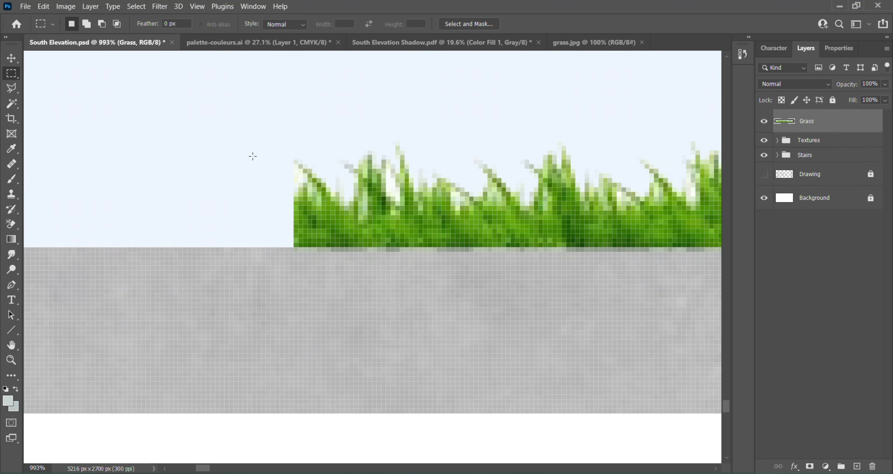
left_click_drag(297, 201, 308, 181)
key("Delete")
key("ctrl+d")
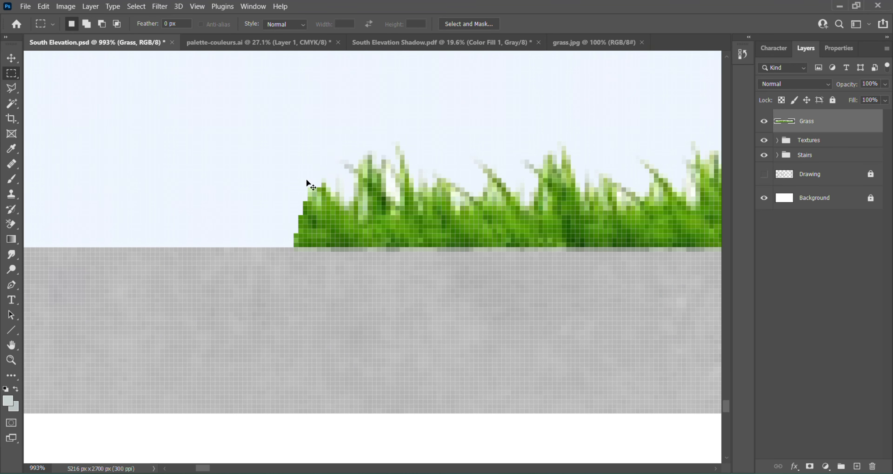
scroll(307, 180, "down", 7)
left_click_drag(76, 258, 553, 235)
key("Delete")
key("ctrl+d")
scroll(589, 233, "up", 5)
left_click_drag(461, 276, 188, 175)
key("Delete")
key("ctrl+d")
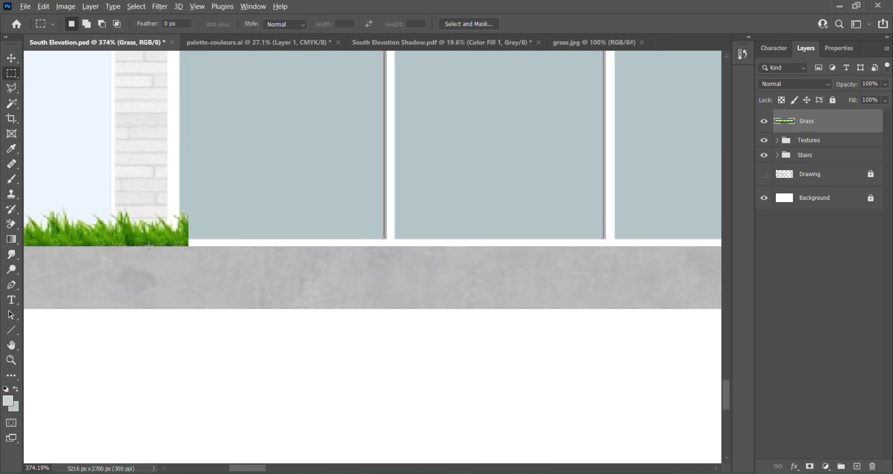
scroll(381, 215, "down", 4)
scroll(222, 201, "up", 3)
key("ctrl+z")
key("ctrl+z")
key("ctrl+z")
scroll(209, 252, "down", 7)
scroll(208, 257, "up", 4)
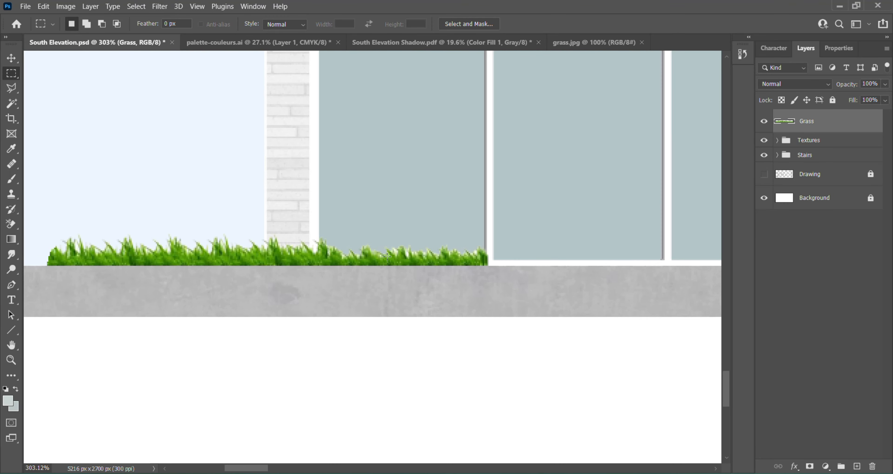
- Cut off the shorter blades along the right-hand portion of the grass strip
scroll(439, 205, "up", 1)
left_click_drag(526, 301, 275, 205)
key("Delete")
key("ctrl+d")
- Erase small pieces of the grass strip's right end so that it tapers down to the ground
scroll(227, 287, "up", 2)
mouse_move(320, 273)
left_mouse_down()
mouse_move(303, 222)
mouse_move(299, 259)
mouse_move(288, 208)
left_mouse_up()
key("Delete")
key("ctrl+d")
key("Delete")
key("ctrl+d")
scroll(298, 263, "up", 2)
key("Delete")
key("ctrl+d")
scroll(312, 255, "down", 8)
scroll(306, 267, "down", 6)
scroll(313, 258, "up", 4)
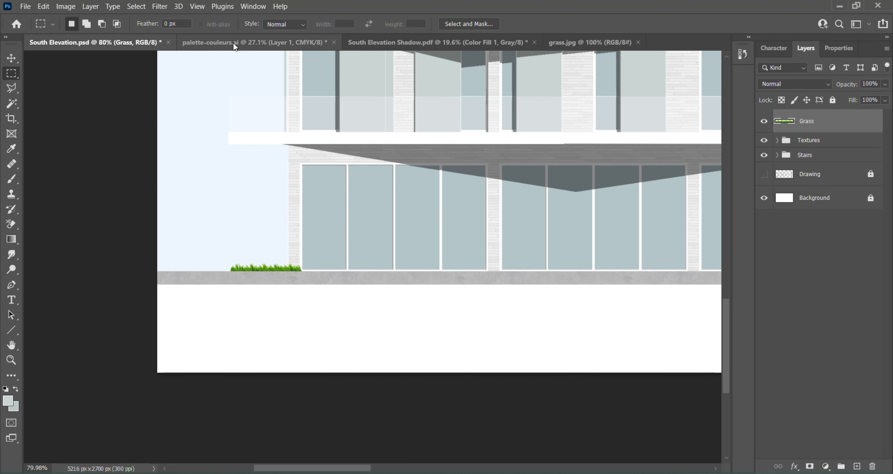
- Close the South Elevation Shadow.pdf document
left_click(506, 43)
left_click(534, 43)
left_click(465, 191)
- Copy the third, sage green swatch from palette-couleurs.ai into the South Elevation document and place it, scaled down, beside the grass
left_click_drag(138, 194, 176, 304)
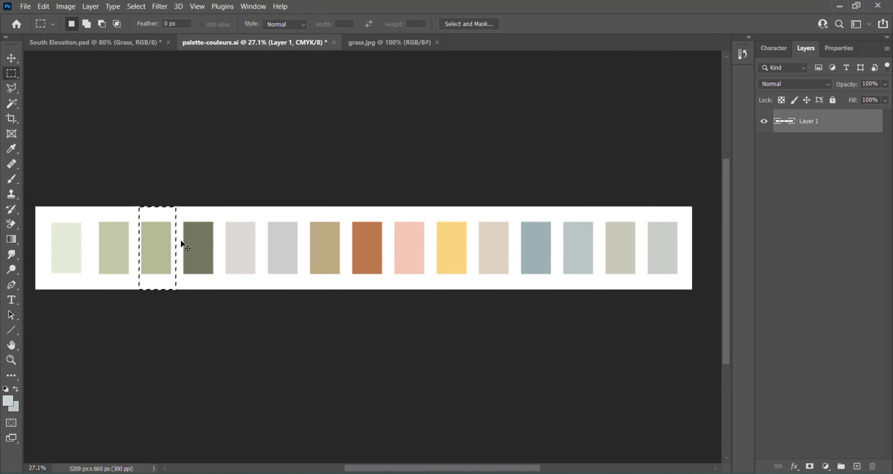
key("ctrl+c")
left_click(95, 42)
key("ctrl+v")
key("ctrl+t")
left_click_drag(427, 134, 362, 279)
left_click_drag(335, 321, 184, 361)
- Add a Hue/Saturation adjustment clipped to the Grass layer, with Saturation -47 and Lightness +41, to match the green swatch
scroll(138, 368, "up", 6)
left_click(850, 149)
left_click(825, 466)
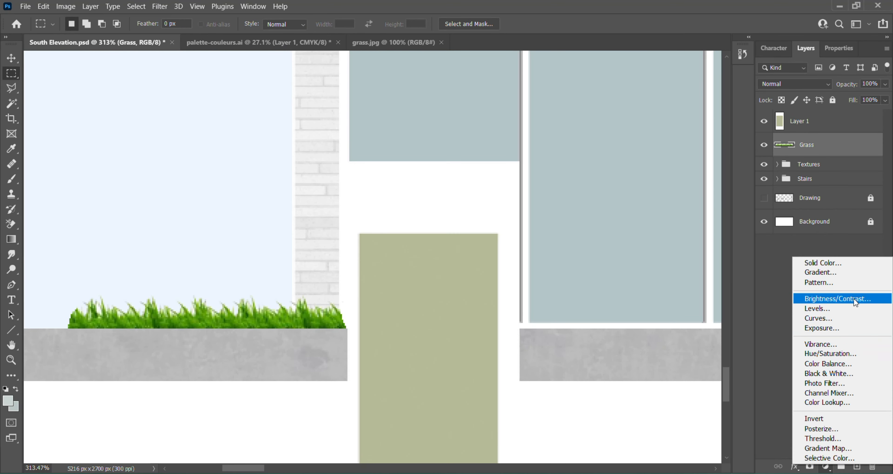
left_click(825, 354)
left_click_drag(819, 177, 799, 155)
scroll(265, 318, "down", 6)
scroll(265, 318, "up", 3)
left_click_drag(835, 177, 842, 177)
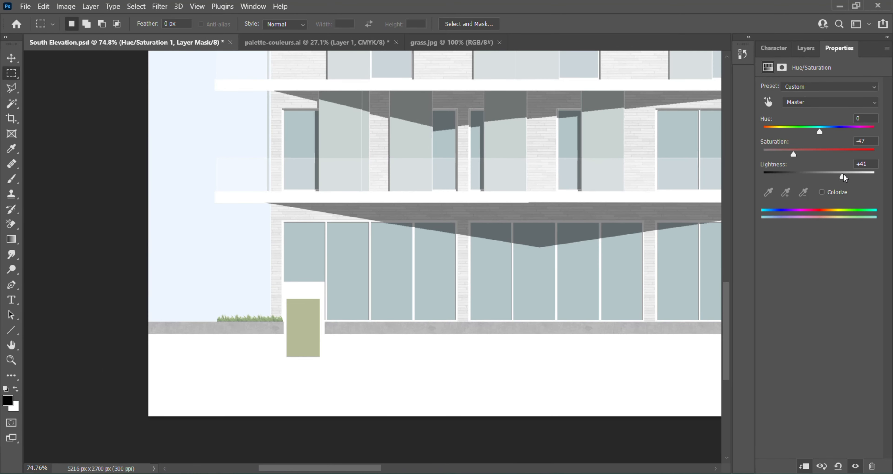
- Hide the green swatch layer beside the grass
scroll(265, 316, "down", 3)
scroll(270, 317, "up", 4)
left_click(805, 48)
left_click(764, 121)
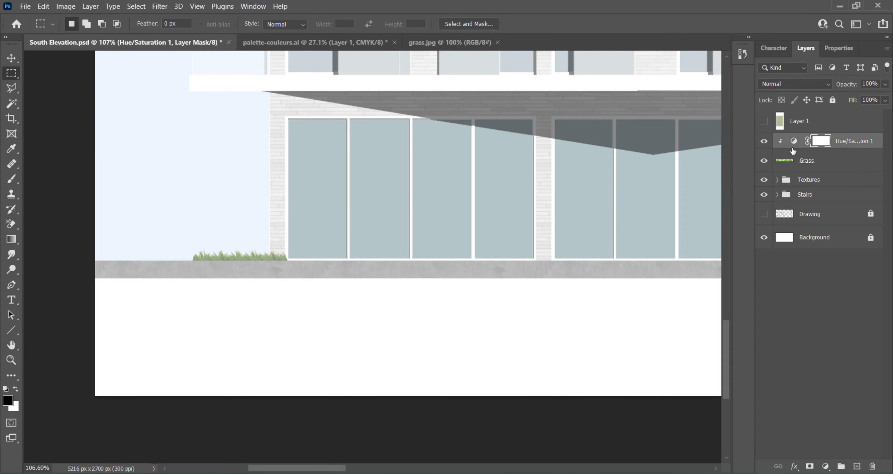
- Merge the Hue/Saturation adjustment with the grass and name the merged layer Grass
left_click(840, 160, "shift")
right_click(840, 161)
left_click(807, 342)
double_click(831, 146)
type("Grass")
key("Return")
- Duplicate the grass clump and place the copy on the ground strip at the taller building's left corner
scroll(233, 248, "down", 5)
key("v")
left_click_drag(239, 252, 477, 184)
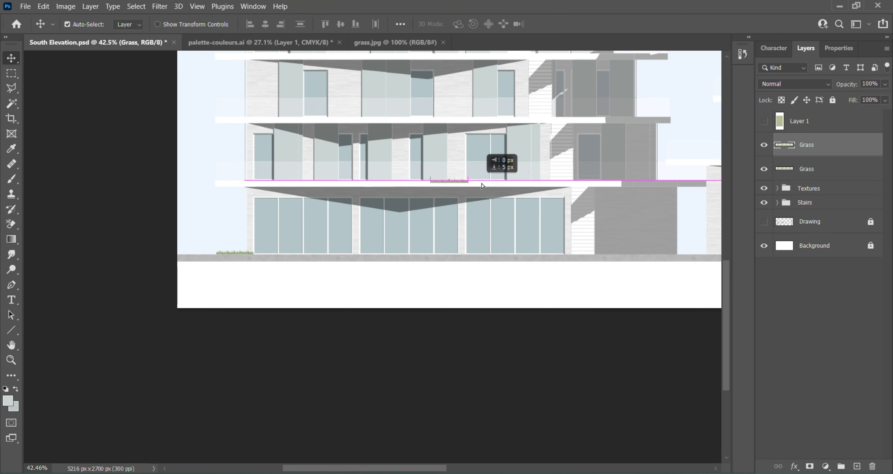
scroll(478, 194, "down", 3)
scroll(686, 221, "up", 6)
left_click_drag(247, 211, 377, 276)
scroll(297, 237, "up", 9)
scroll(347, 277, "down", 10)
scroll(416, 242, "up", 3)
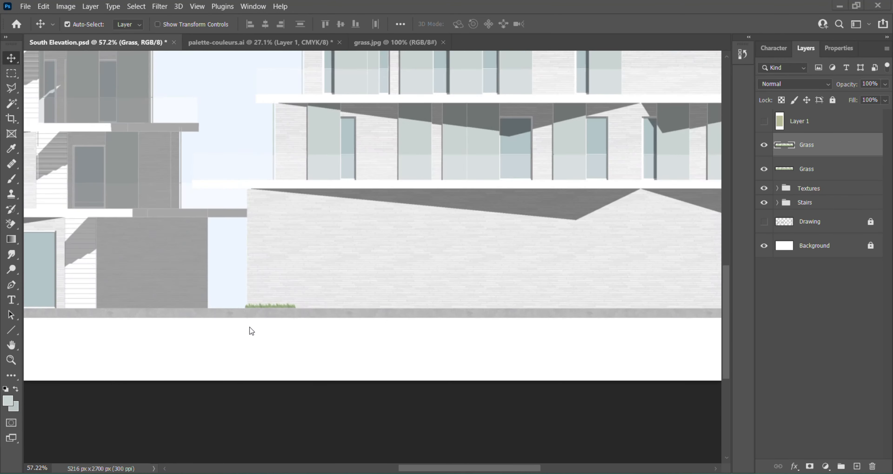
- Duplicate the grass clump repeatedly and line up the copies end to end along the foot of the taller building's brick base
scroll(249, 330, "down", 3)
scroll(376, 251, "up", 1)
scroll(389, 252, "up", 7)
left_click_drag(386, 247, 485, 244, "alt")
scroll(412, 242, "up", 8)
left_click_drag(554, 239, 568, 257)
scroll(406, 227, "down", 14)
left_click(286, 278, "shift")
scroll(381, 245, "up", 8)
left_click_drag(153, 330, 320, 334, "alt")
scroll(250, 341, "up", 9)
left_click_drag(360, 290, 494, 284)
scroll(364, 272, "down", 10)
scroll(481, 282, "up", 8)
left_click_drag(459, 146, 512, 271)
- Duplicate a run of four Grass layers and butt the copies against the end of the grass row on the taller building's ground strip
scroll(326, 250, "down", 12)
left_click(829, 217, "shift")
left_click(830, 146)
left_click(832, 215, "shift")
scroll(366, 222, "up", 5)
left_click_drag(386, 295, 591, 290, "alt")
scroll(413, 269, "up", 11)
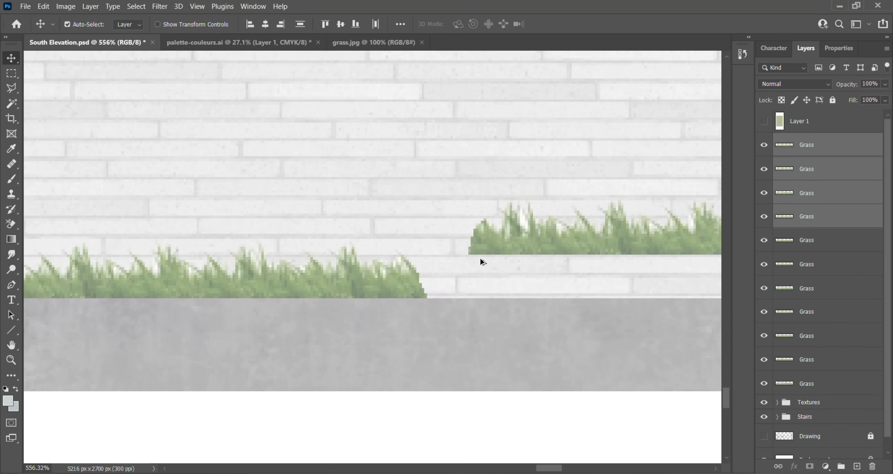
left_click_drag(480, 258, 416, 301)
- Copy more Grass layers and line them up on the ground strip to finish the row along the taller building's base
scroll(315, 268, "down", 13)
left_click(828, 146)
left_click(828, 169, "shift")
key("ctrl+c")
key("ctrl+v")
left_click_drag(312, 197, 461, 248)
scroll(439, 278, "up", 12)
left_click_drag(421, 188, 454, 277)
left_click_drag(541, 190, 580, 278)
scroll(676, 295, "down", 18)
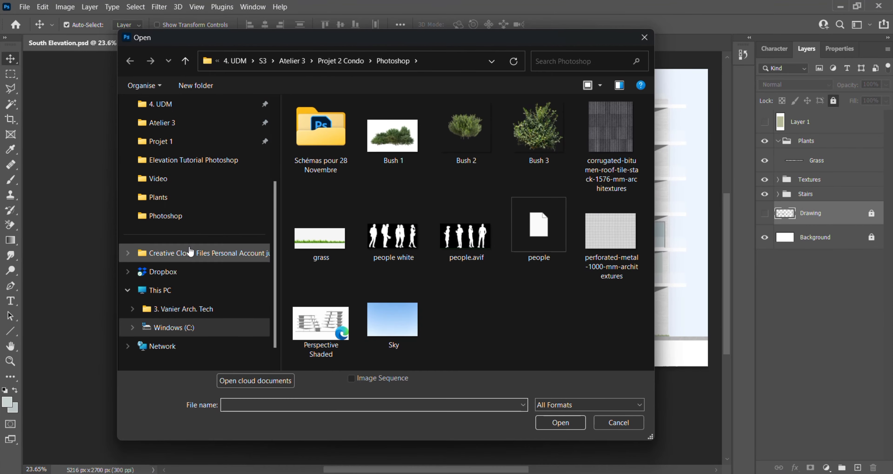
- Open the images Bush 1, Bush 2 and Bush 3 from the Plants folder in Elevation Tutorial Photoshop
left_click(199, 161)
double_click(559, 120)
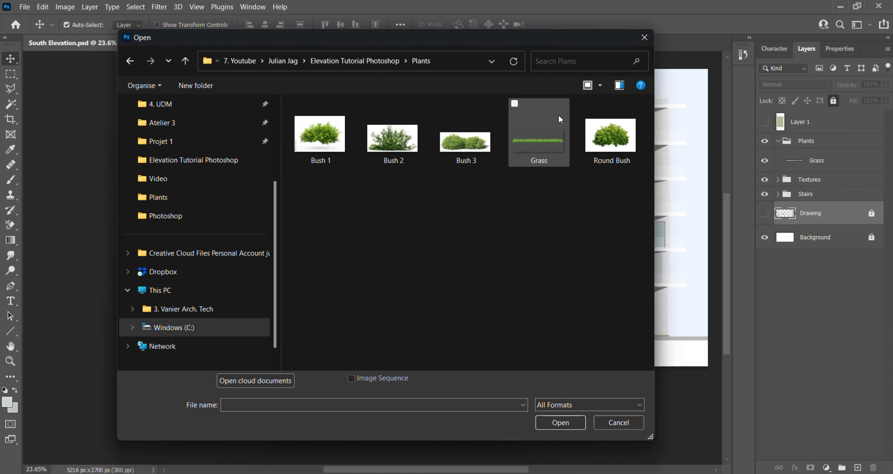
left_click(323, 146)
left_click(367, 147, "ctrl")
left_click(475, 144, "ctrl")
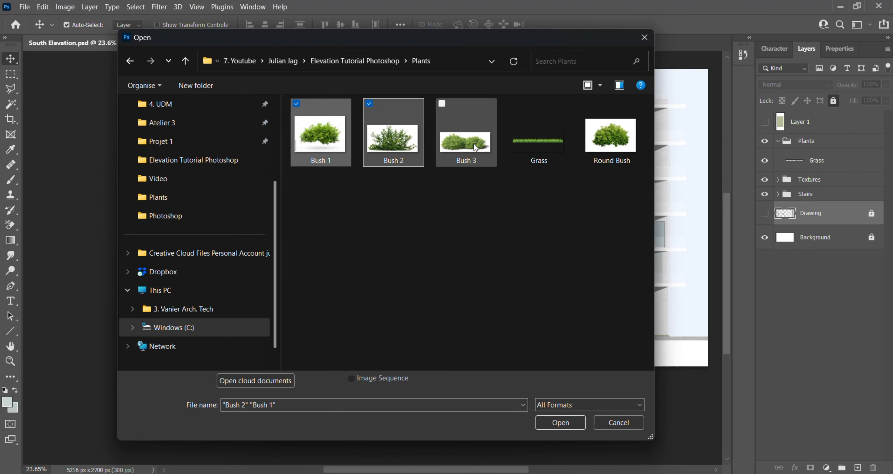
left_click(549, 420)
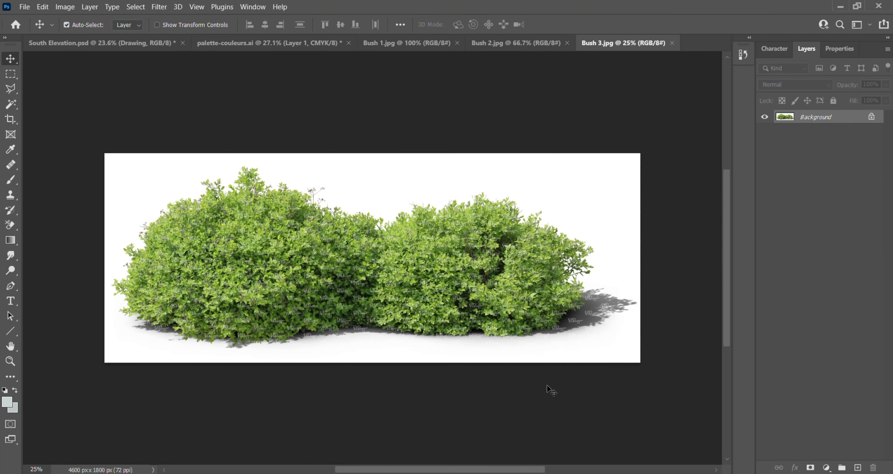
- Select the bushes in Bush 3.jpg by picking the white background with the Magic Wand and inverting the selection
left_click(12, 104)
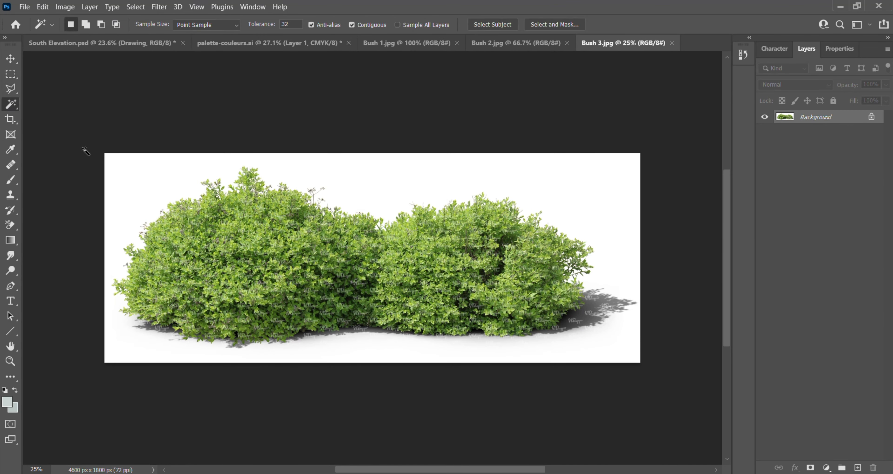
left_click(147, 183)
left_click(135, 6)
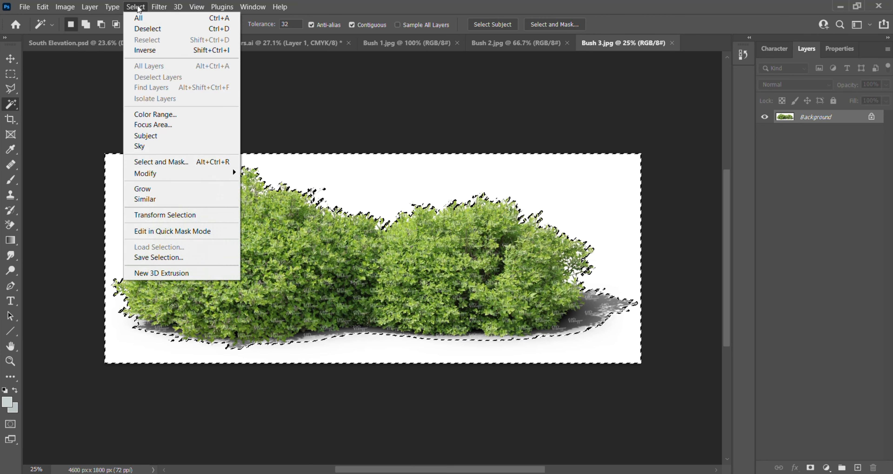
left_click(145, 50)
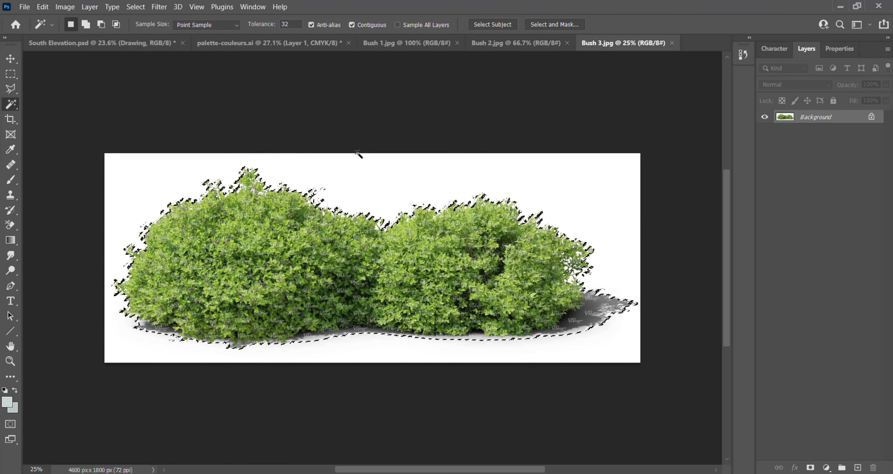
- Paste the bushes into South Elevation.psd and scale them to about 53%
left_click(104, 40)
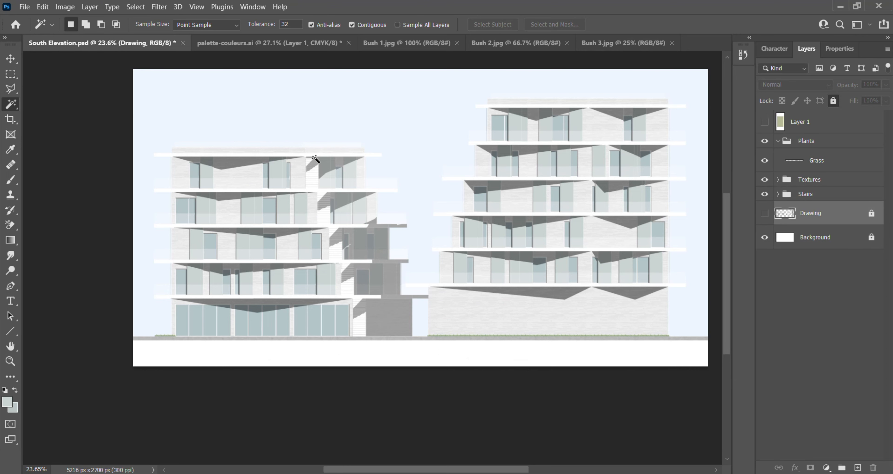
key("ctrl+v")
key("ctrl+t")
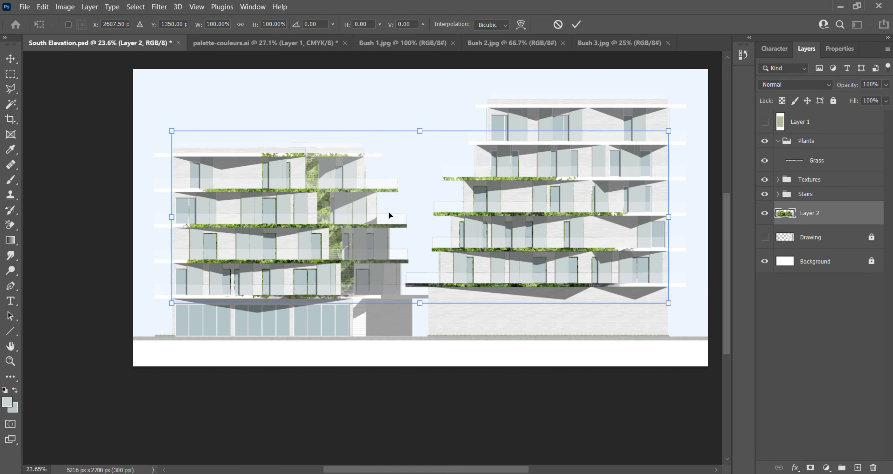
left_click_drag(674, 307, 441, 224)
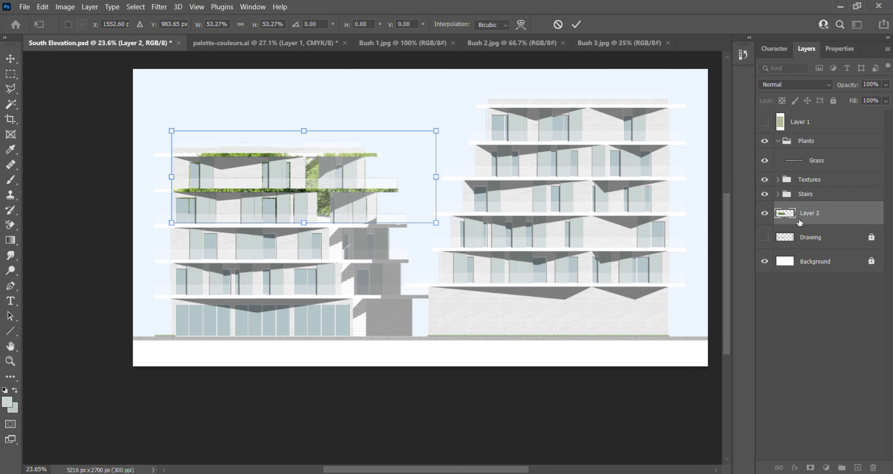
- Move the bush layer into the Plants group above Grass and rename it Plant 1
left_click_drag(818, 211, 829, 171)
left_click(816, 128)
left_click(778, 142)
left_click(778, 142)
double_click(818, 160)
type("Plant 1")
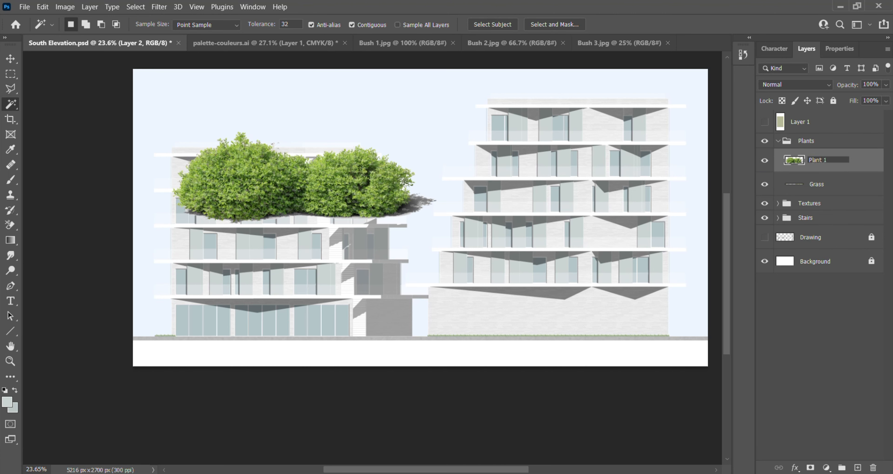
key("Return")
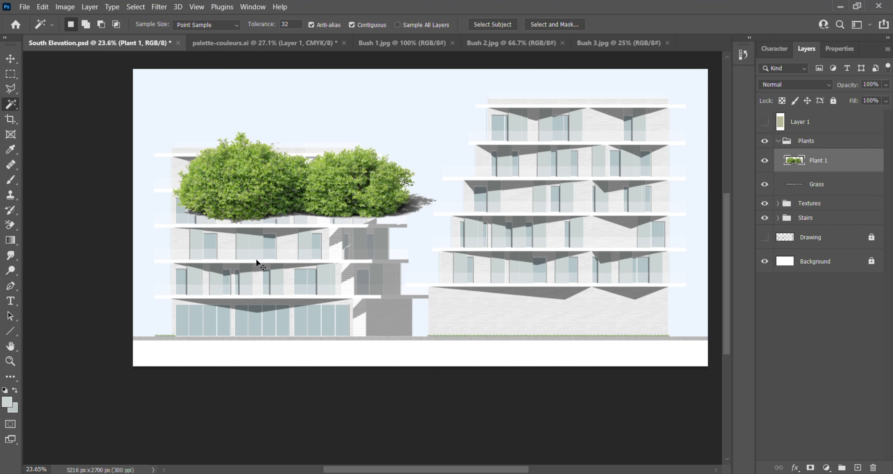
- Scale Plant 1 down to about 316 by 110 px and place it at the left end of the shorter building's roof
key("ctrl+t")
left_click_drag(438, 128, 322, 173)
scroll(208, 171, "up", 4)
left_click_drag(255, 192, 255, 97)
scroll(275, 115, "up", 2)
left_click_drag(447, 182, 300, 116)
scroll(145, 93, "up", 3)
left_click_drag(182, 93, 196, 176)
left_click_drag(397, 239, 222, 176)
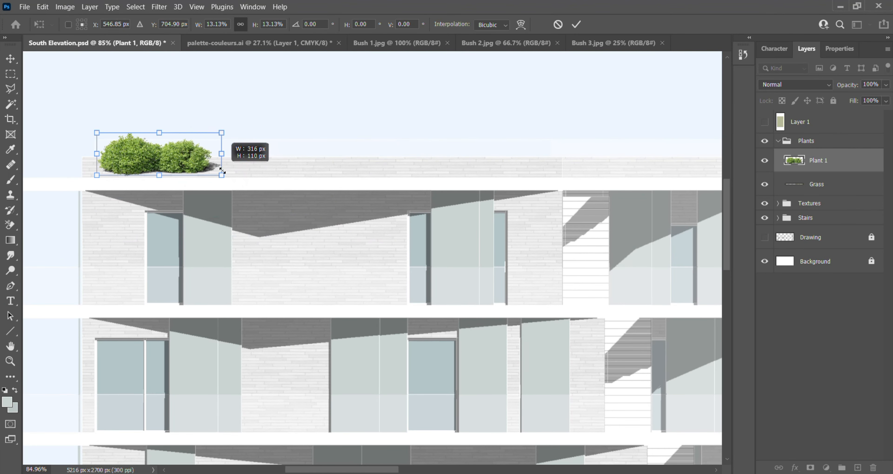
- Shrink Plant 1 further to about 9.5% and shift it right along the shorter building's roof parapet
scroll(123, 146, "up", 3)
left_click_drag(150, 153, 184, 168)
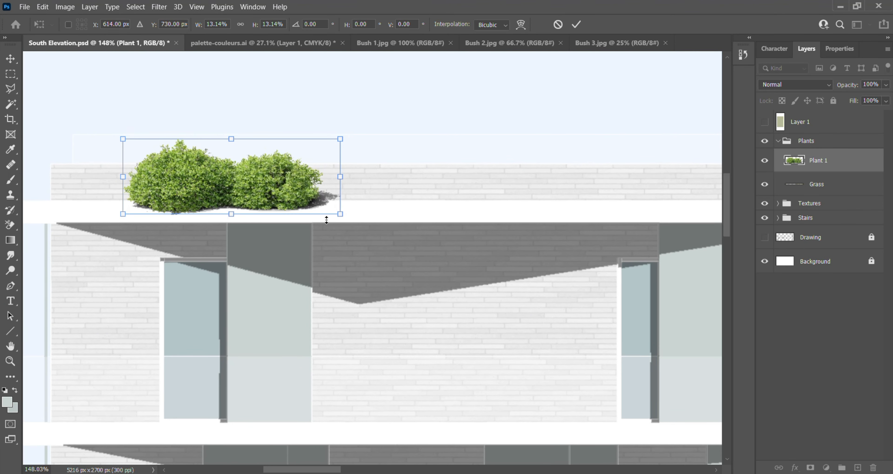
left_click_drag(341, 214, 279, 193)
left_click_drag(210, 170, 355, 170)
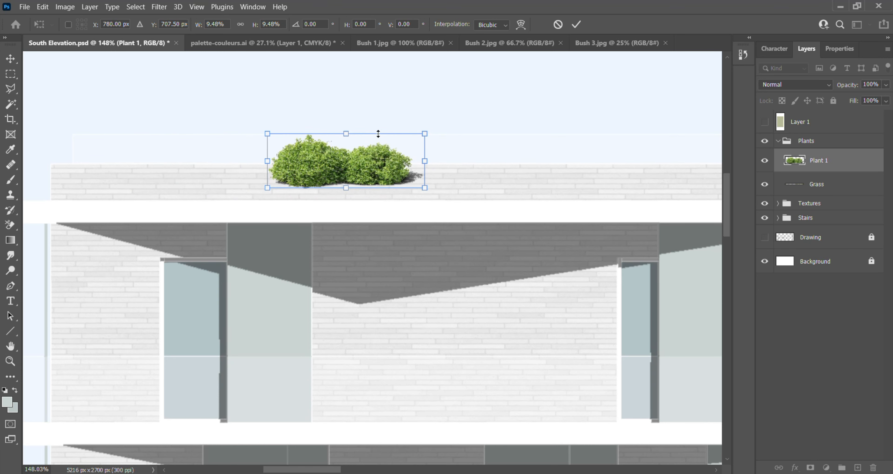
left_click(578, 26)
- Move the Balcony layer out of the Textures group to sit above the Plants group
scroll(422, 140, "up", 5)
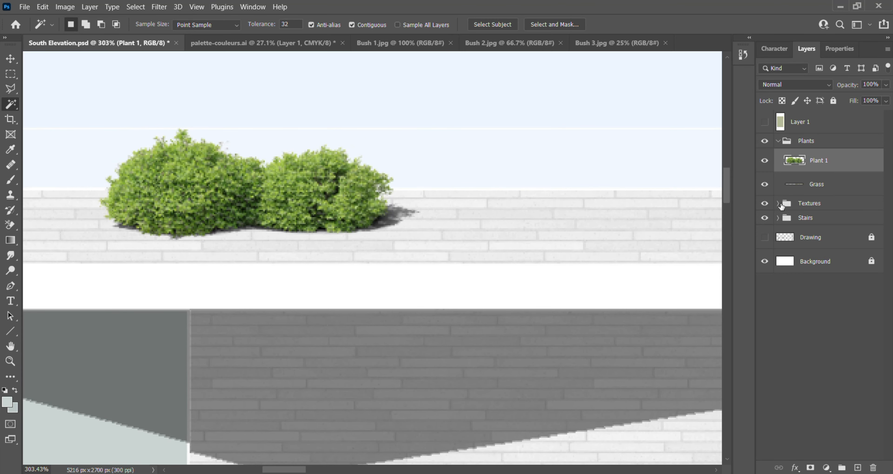
left_click(777, 204)
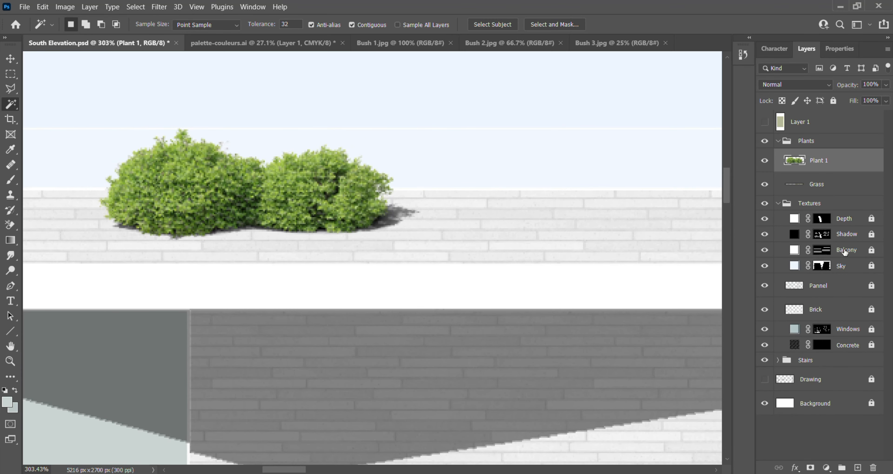
left_click(851, 253)
left_click_drag(851, 253, 842, 132)
left_click(843, 158)
scroll(562, 217, "down", 3)
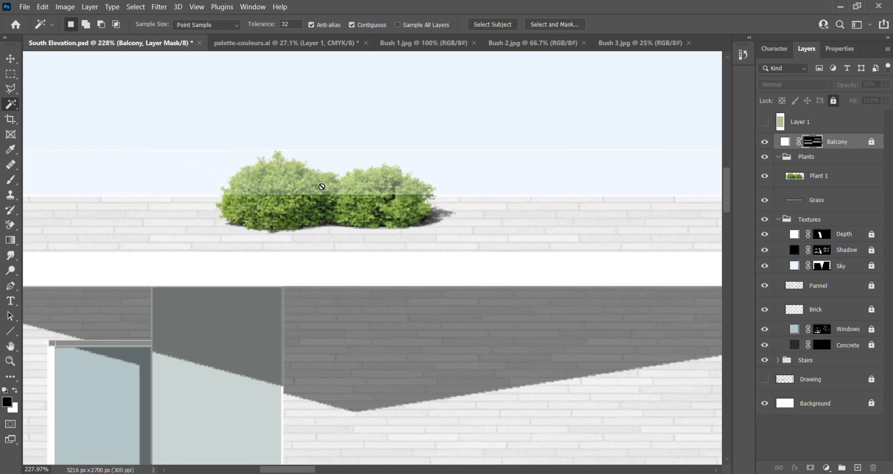
- Cut away the part of Plant 1 below the parapet's top edge using a rectangular selection, and collapse the Textures group
scroll(193, 172, "up", 5)
left_click(9, 74)
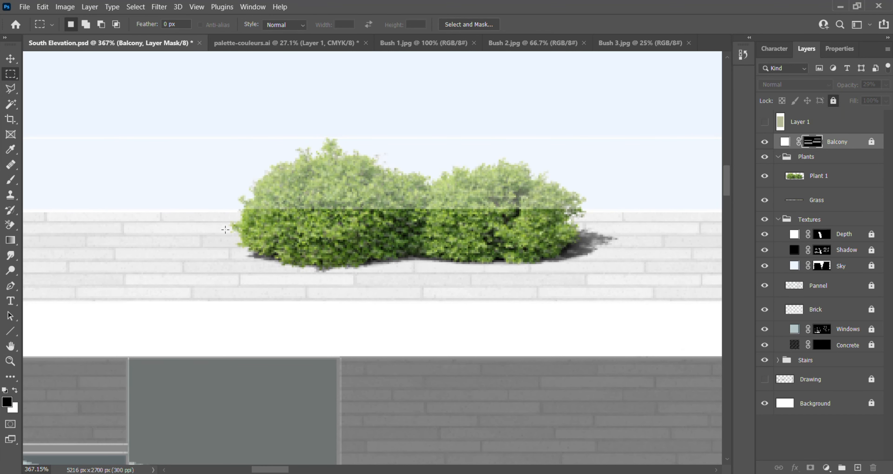
left_click_drag(187, 288, 616, 219)
left_click_drag(627, 210, 629, 211)
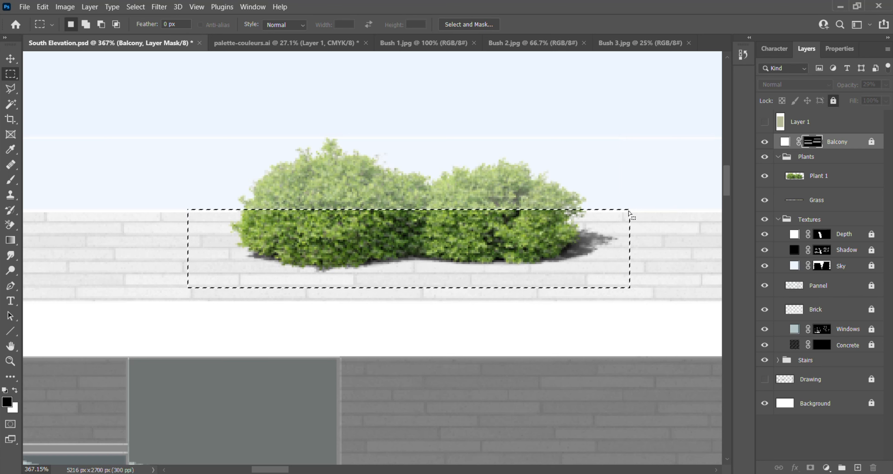
left_click(856, 172)
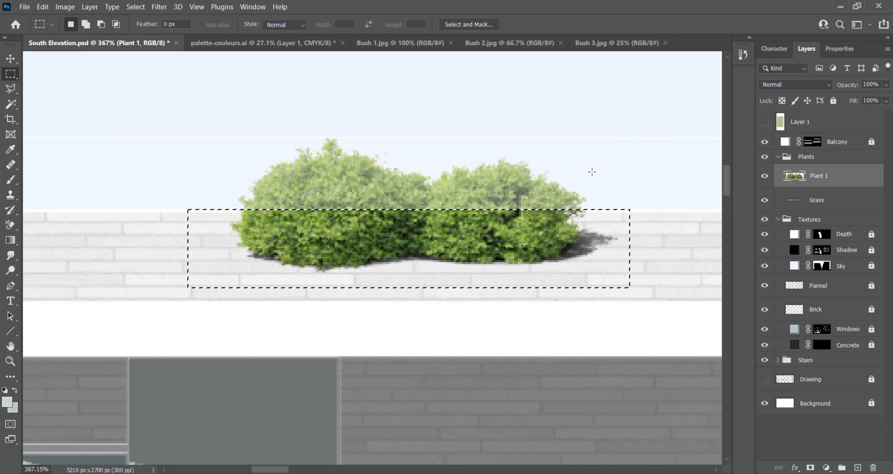
key("ctrl+x")
left_click(777, 219)
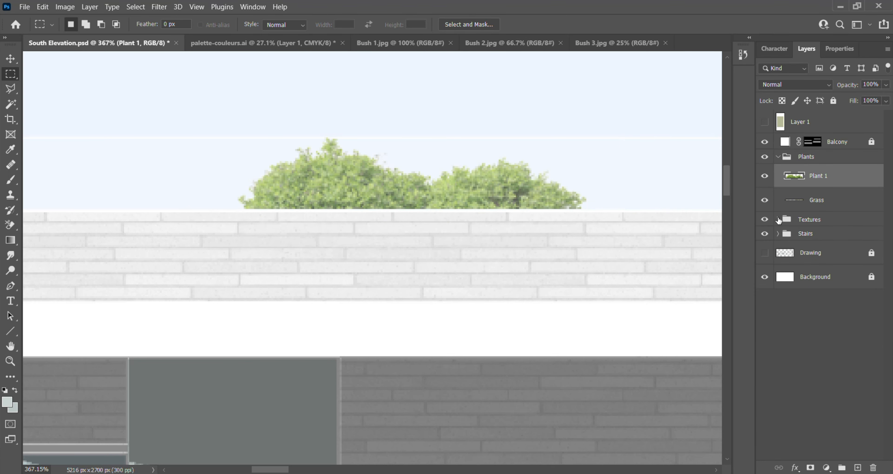
scroll(267, 155, "down", 8)
scroll(462, 209, "down", 3)
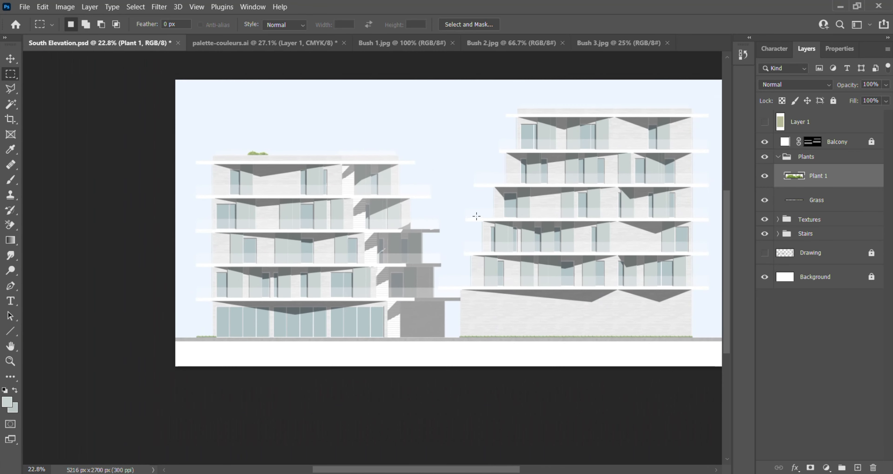
scroll(492, 211, "up", 3)
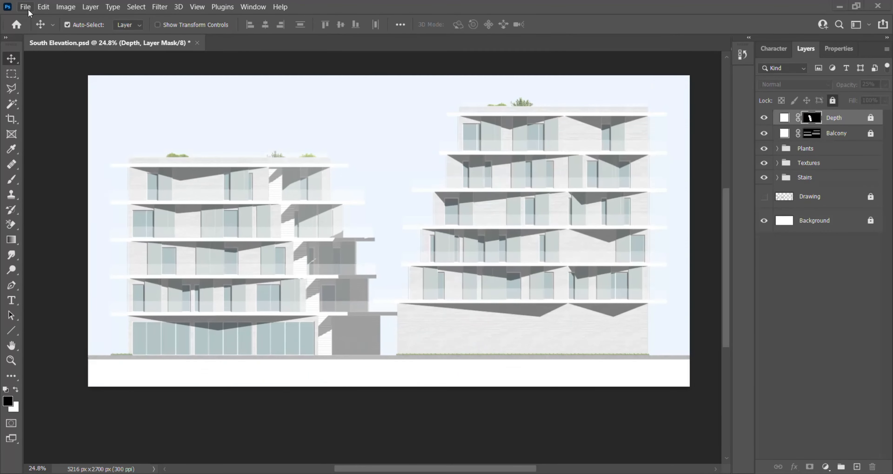
- Open the three cutout images from the People folder in Elevation Tutorial Photoshop
left_click(24, 7)
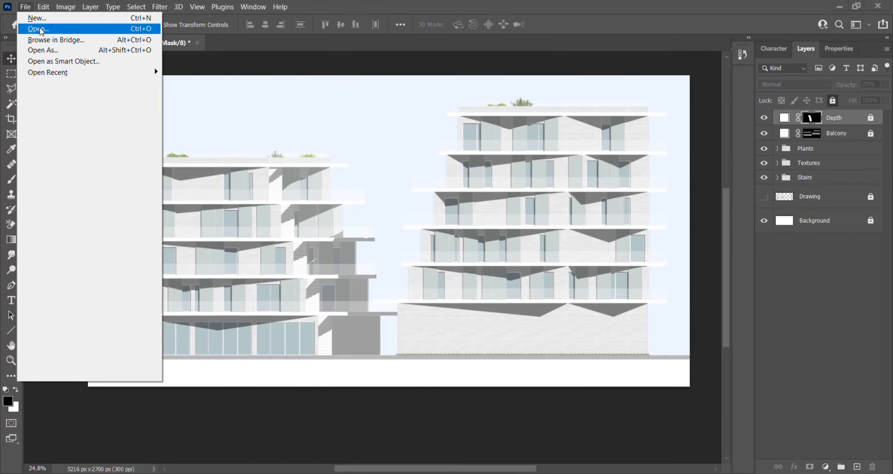
left_click(177, 44)
left_click(461, 152)
left_click(326, 132, "shift")
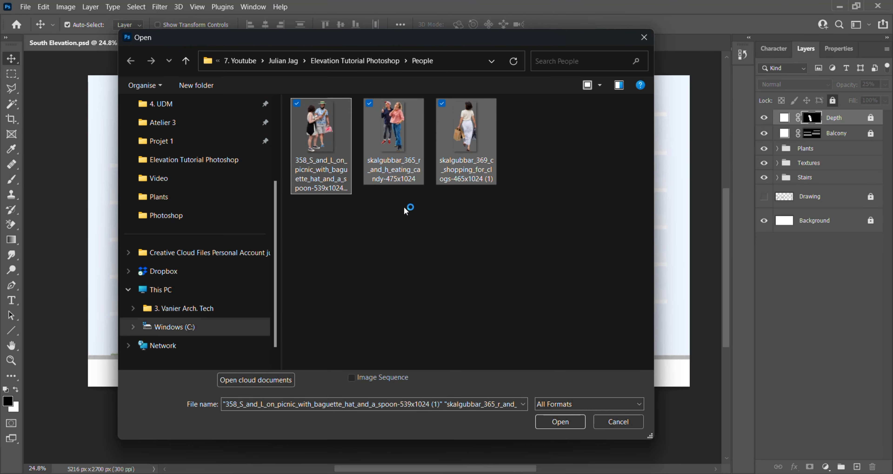
left_click(559, 421)
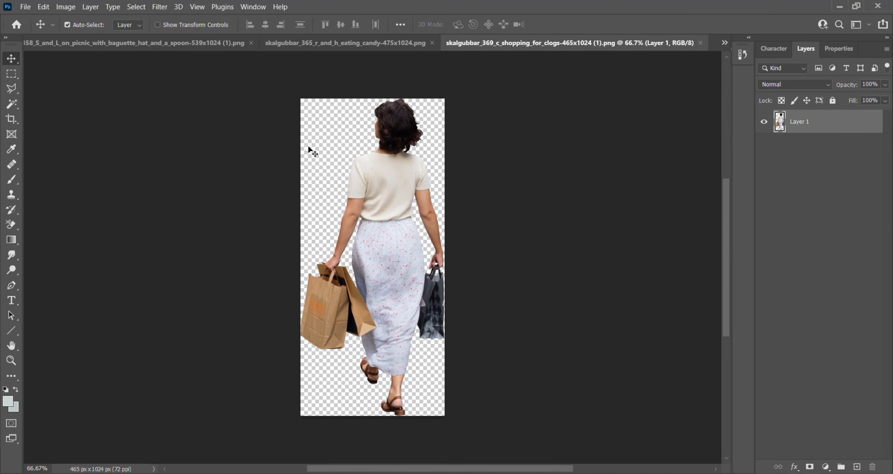
- Select the transparent areas around the woman with shopping bags using the Magic Wand, including the gaps beside her body
left_click(12, 104)
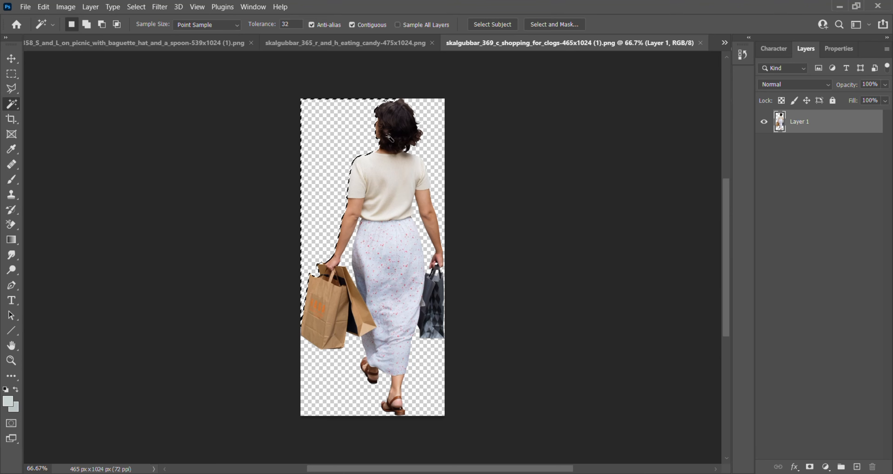
left_click(442, 158)
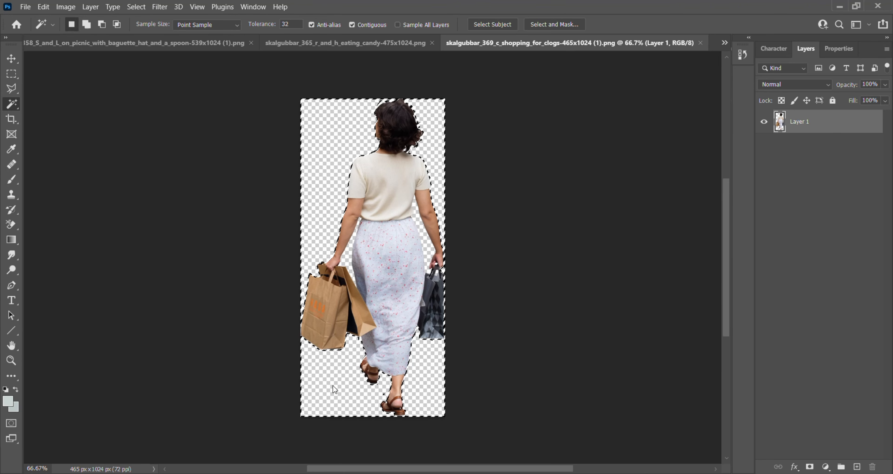
scroll(402, 327, "up", 3)
scroll(350, 190, "up", 3)
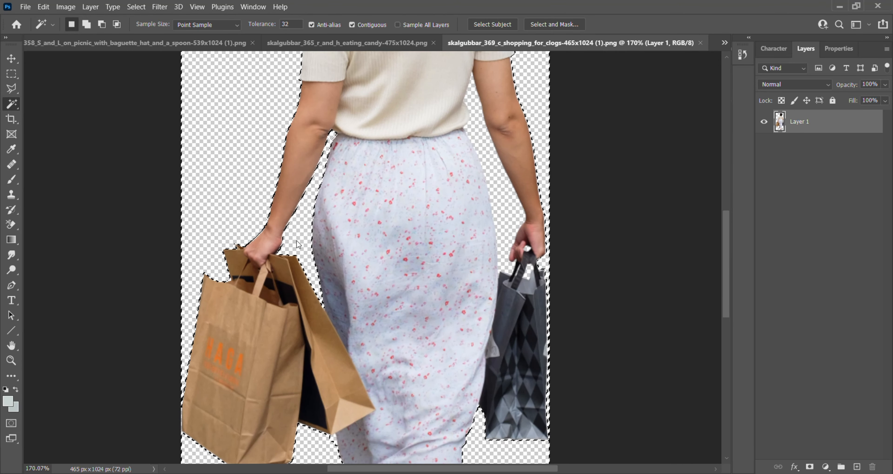
scroll(508, 232, "up", 5)
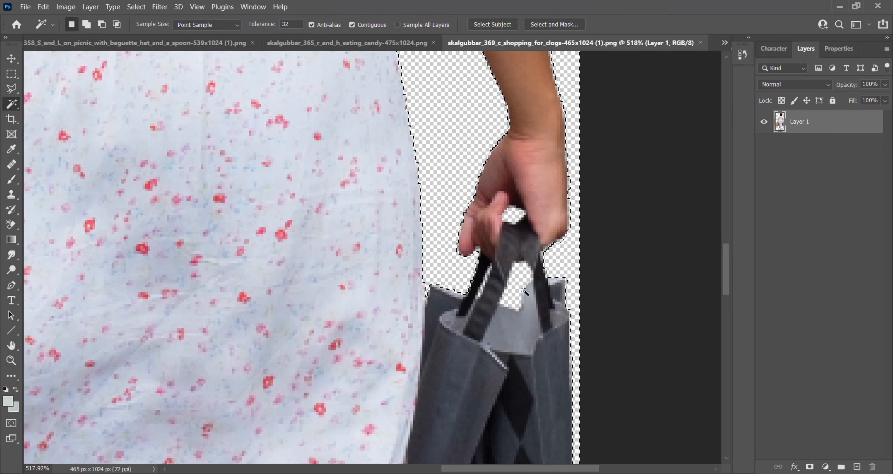
scroll(510, 218, "down", 10)
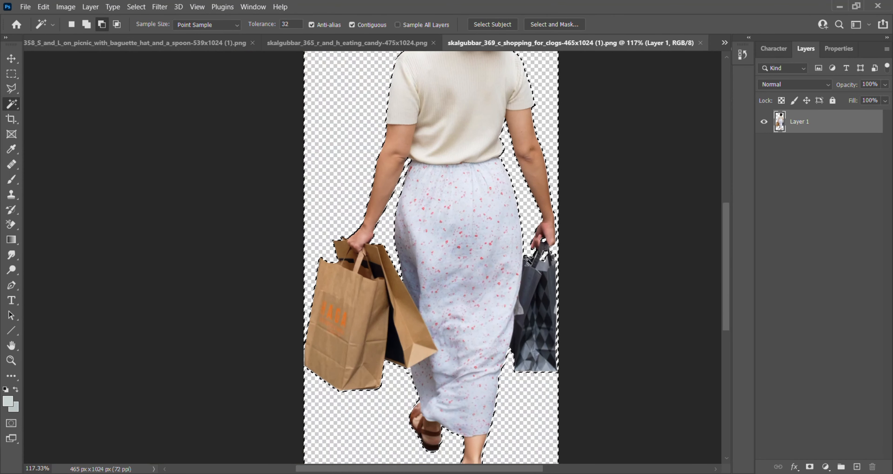
- Invert the selection onto the woman, close her image and return to South Elevation.psd
left_click(136, 7)
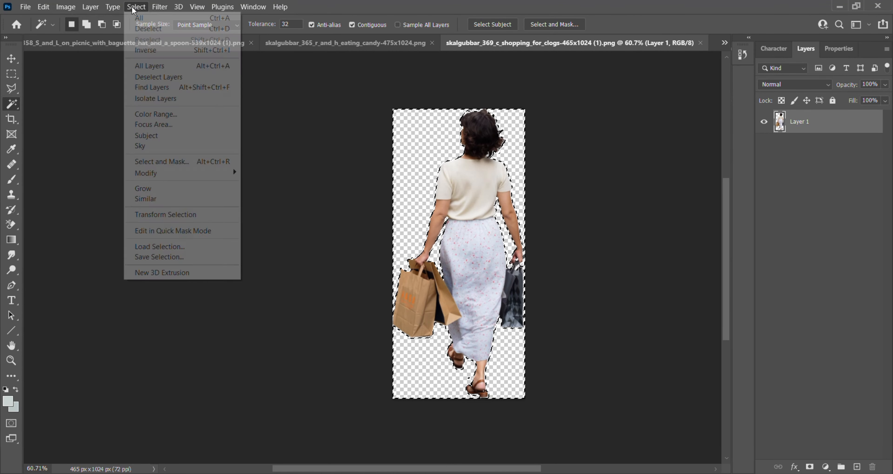
left_click(157, 51)
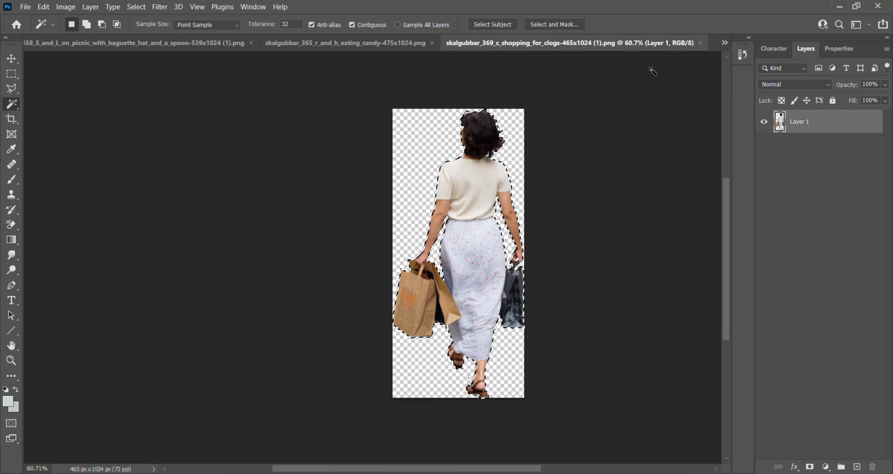
left_click(701, 42)
left_click(114, 43)
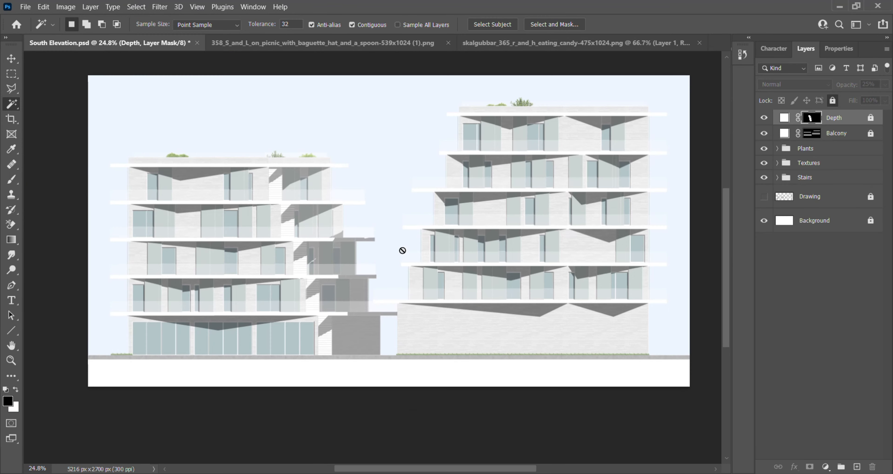
- Place the cutout of the woman with shopping bags between the two buildings and select her using Select Subject
left_click_drag(387, 257, 387, 256)
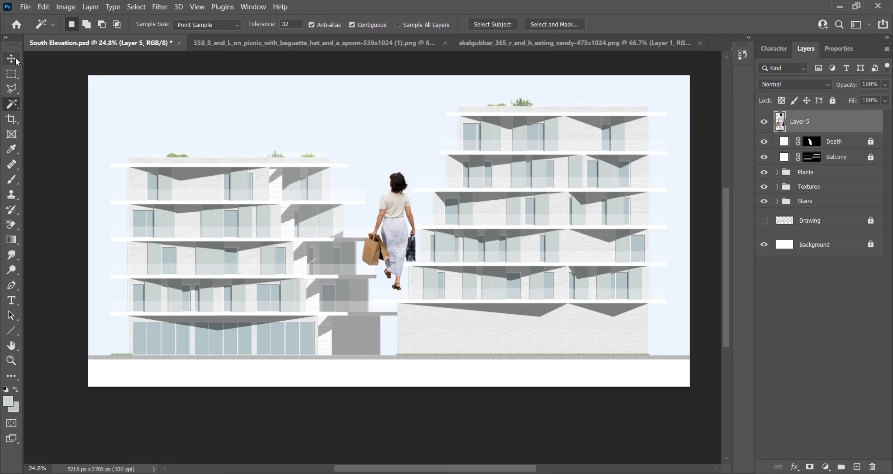
left_click(140, 10)
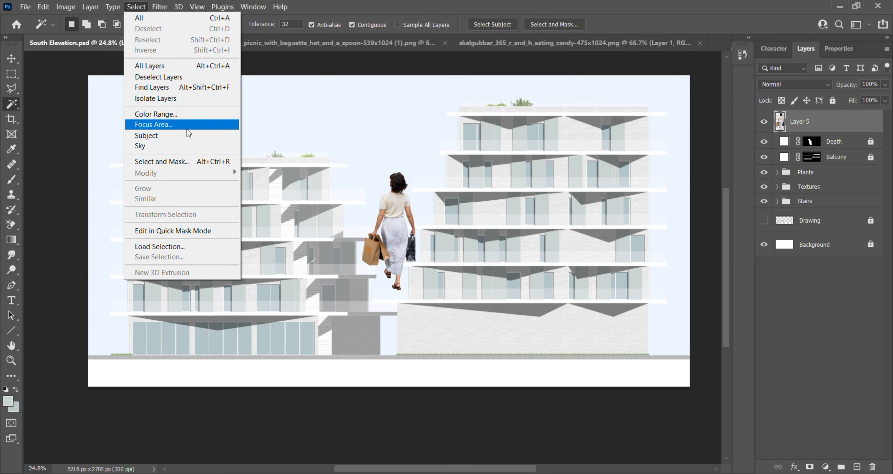
left_click(191, 135)
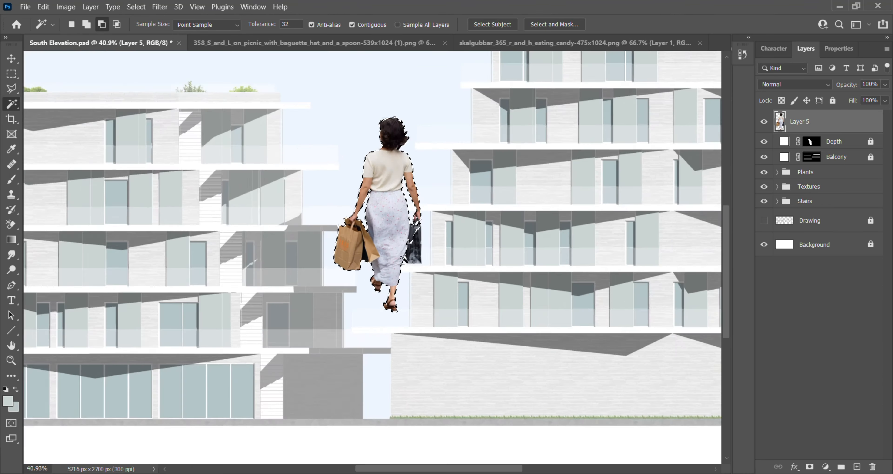
- Add the missed patches of the dark shopping bag to the woman's selection using the Magic Wand
scroll(411, 256, "up", 4)
scroll(413, 256, "up", 2)
left_click(431, 258, "alt")
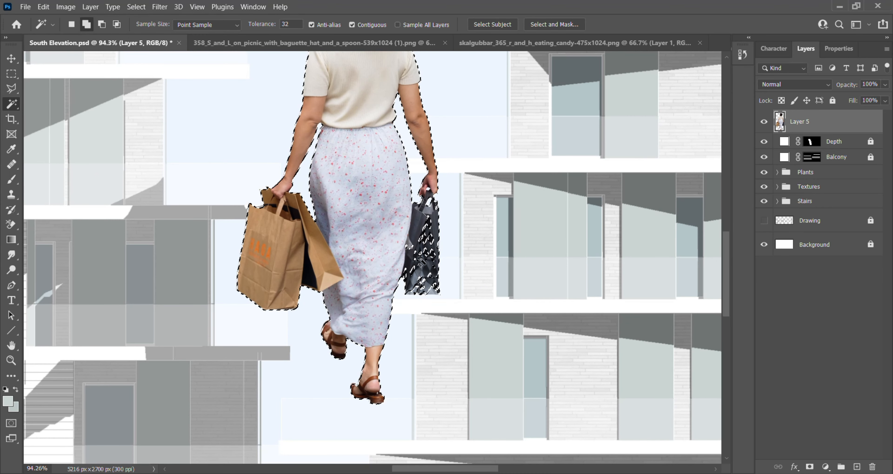
scroll(433, 265, "up", 4)
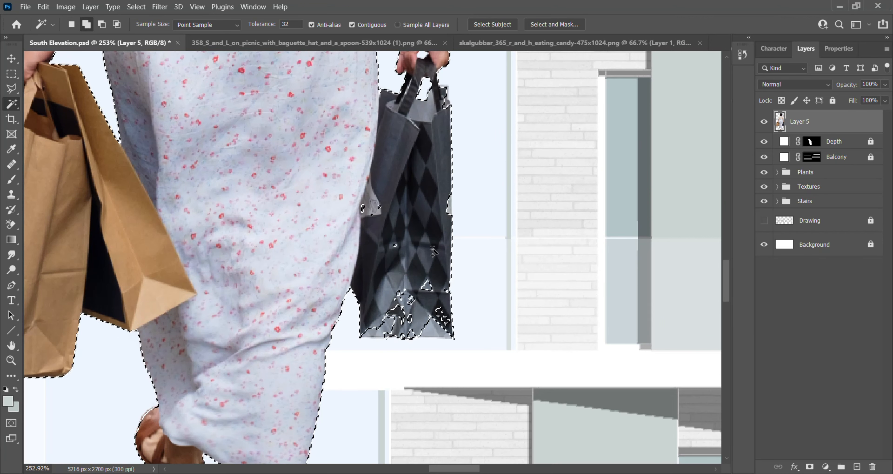
left_click(410, 320, "shift")
left_click(446, 319, "shift")
left_click(405, 297, "shift")
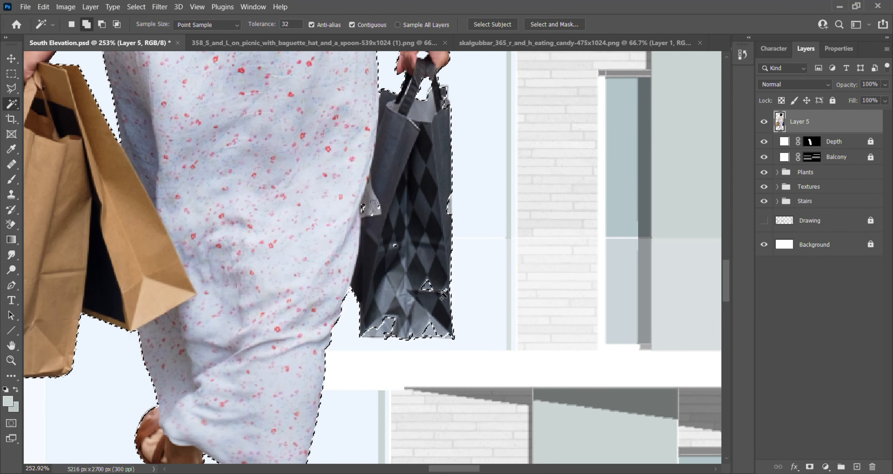
left_click(428, 287, "shift")
left_click(431, 330, "shift")
left_click(388, 325, "shift")
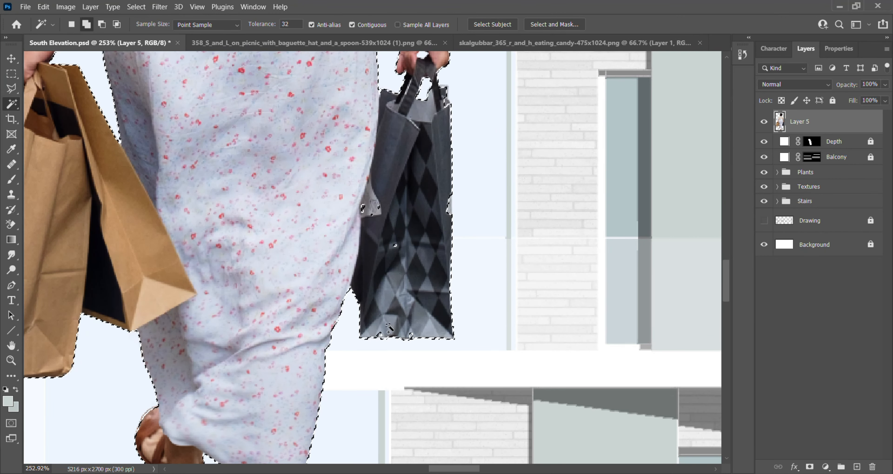
left_click(362, 208, "shift")
left_click(372, 215, "shift")
scroll(450, 213, "down", 3, "alt")
scroll(440, 279, "down", 4, "alt")
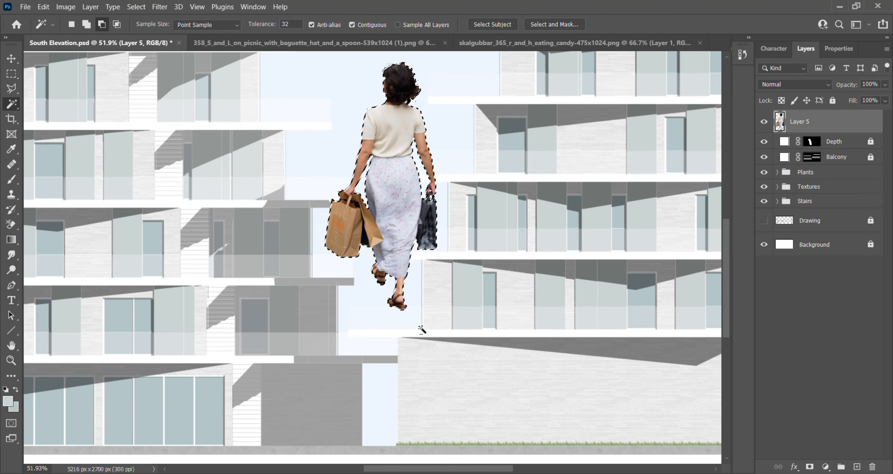
- Create a Solid Color fill layer in white (ffffff) from the selection of the woman
scroll(415, 238, "down", 2, "alt")
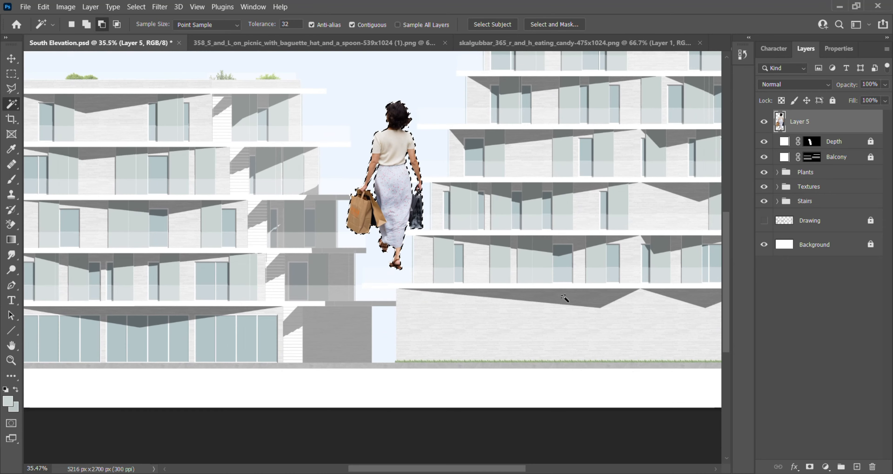
left_click(825, 467)
left_click(821, 263)
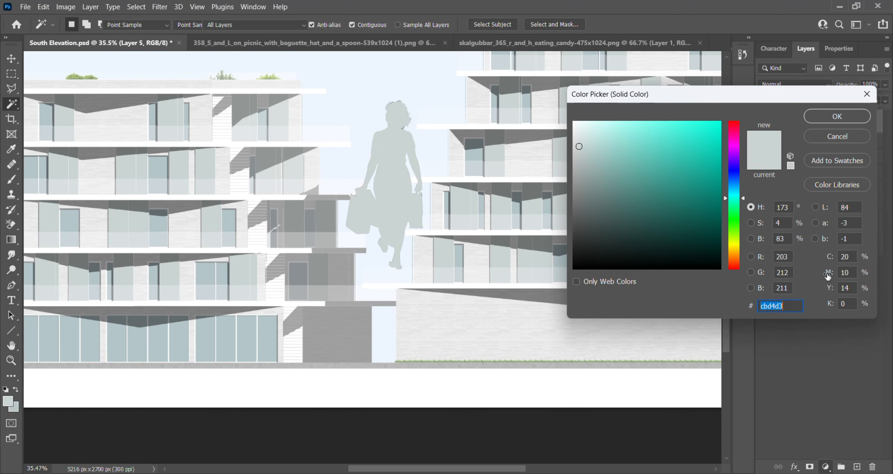
type("ffffff")
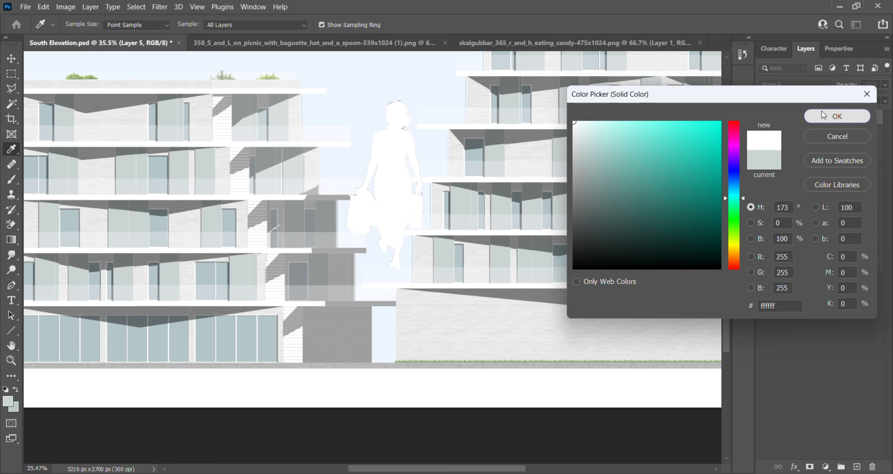
left_click(825, 111)
- Move the white silhouette aside from the woman's photo and delete Layer 5
left_click(14, 61)
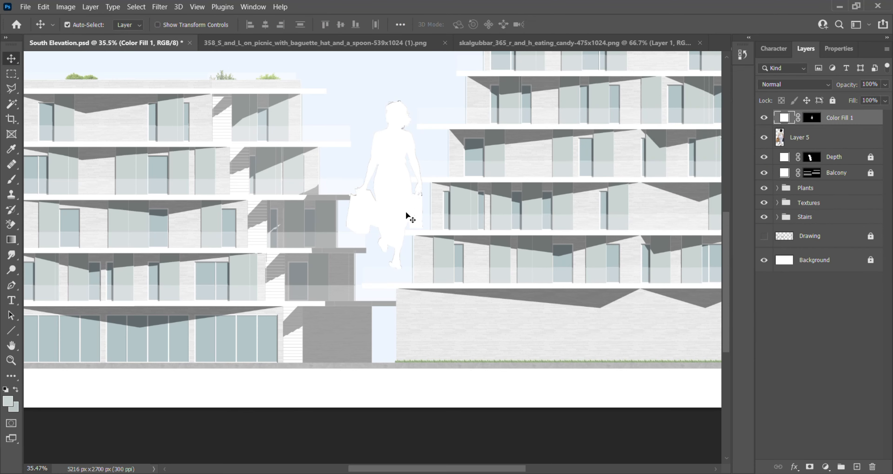
left_click_drag(401, 201, 452, 205)
left_click(879, 139)
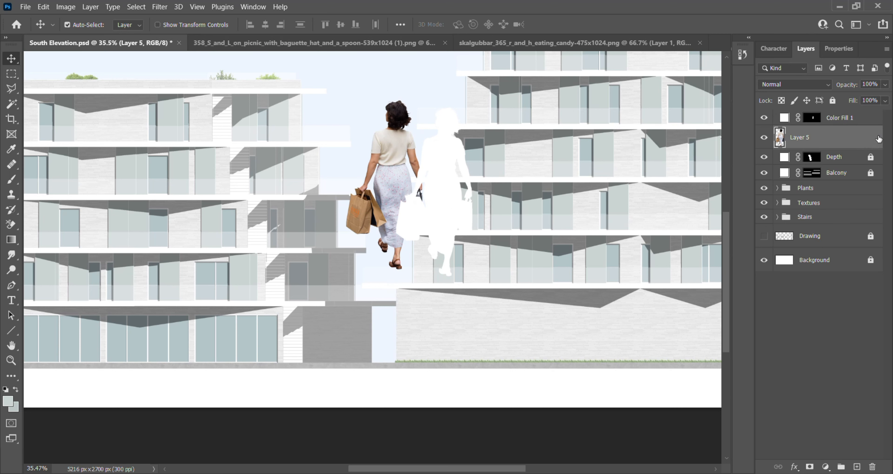
left_click(872, 467)
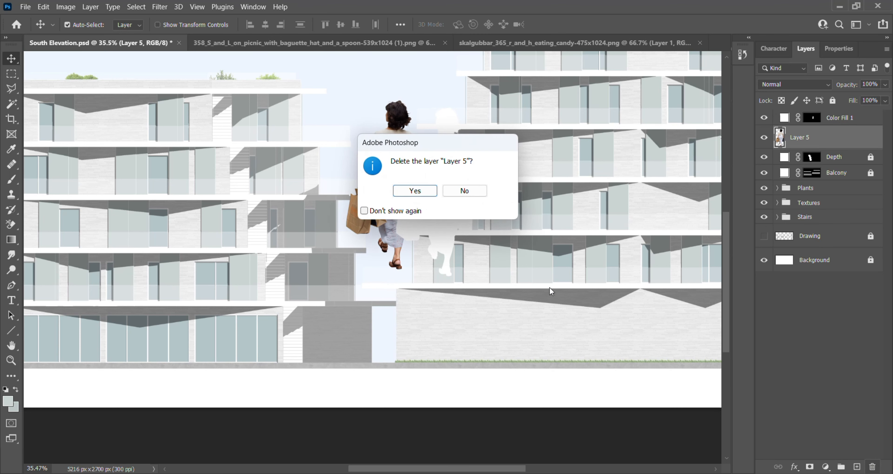
left_click(427, 191)
- Rename the Color Fill 1 layer as Person 1
left_click(851, 120)
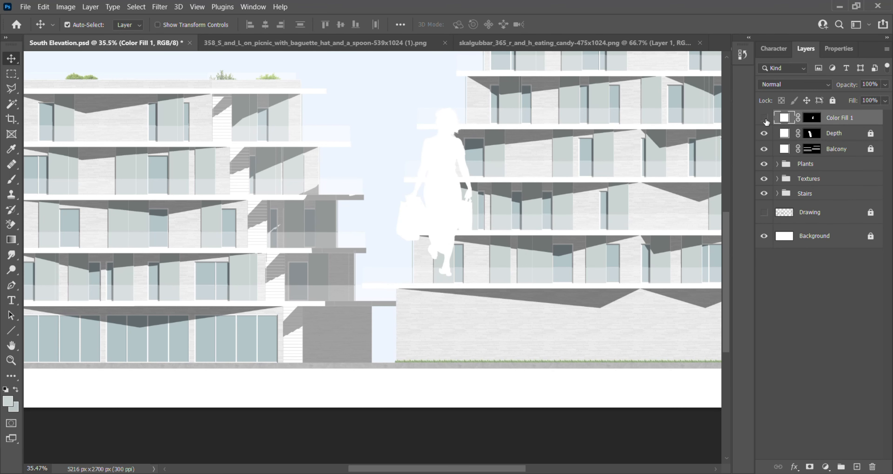
left_click(848, 119)
type("Person 1")
key("Return")
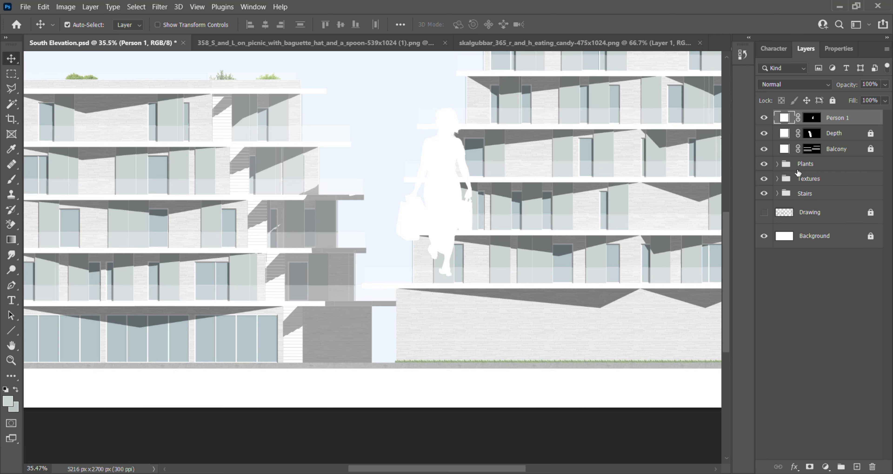
- Scale the Person 1 silhouette down to about 27.5% and move it into the ground-level gap between the buildings
key("ctrl+t")
left_click_drag(470, 105, 425, 207)
scroll(412, 323, "up", 5)
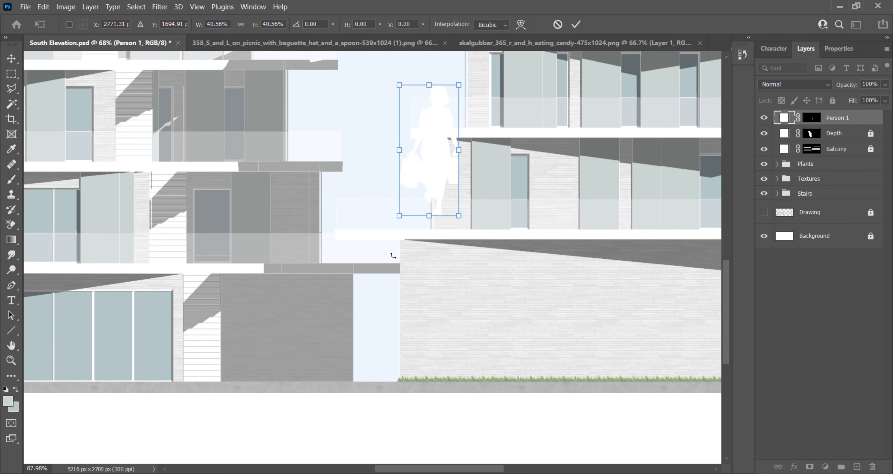
left_click_drag(427, 170, 370, 364)
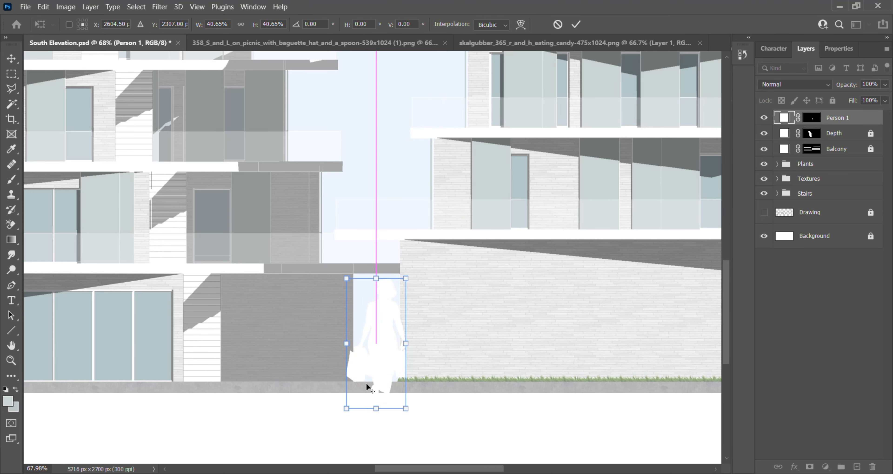
scroll(370, 367, "up", 4)
left_click_drag(434, 417, 402, 369)
left_click_drag(367, 287, 399, 303)
- Shrink the silhouette further to about 19% and place it mid-gap with its feet overlapping the ground strip
scroll(378, 321, "up", 1)
scroll(375, 374, "up", 4)
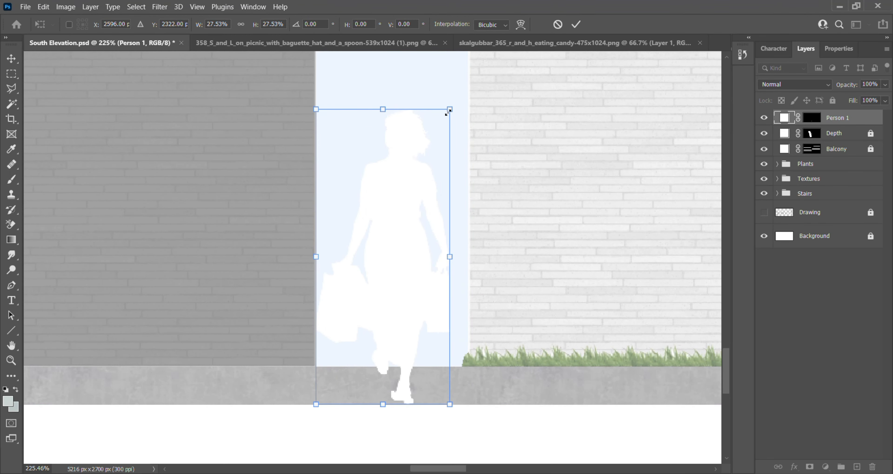
left_click_drag(447, 112, 407, 201)
scroll(485, 353, "down", 5)
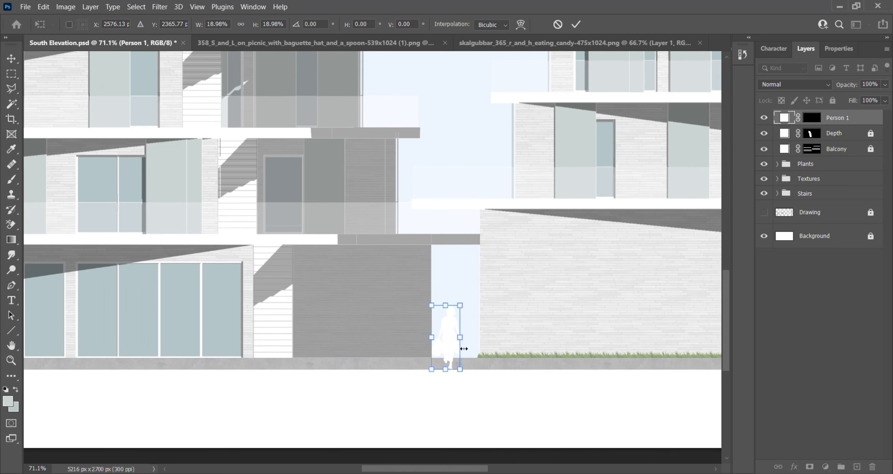
scroll(464, 348, "up", 3)
mouse_move(447, 335)
left_mouse_down()
mouse_move(450, 322)
mouse_move(464, 340)
mouse_move(460, 329)
left_mouse_up()
scroll(451, 338, "up", 5)
- Rasterize the Person 1 layer and cut away the part of the silhouette below the ground line using a rectangular selection
key("m")
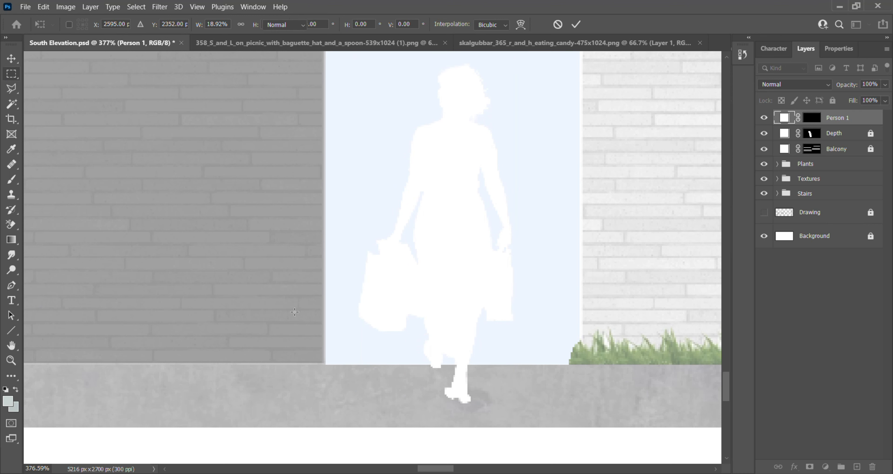
left_click_drag(371, 408, 522, 365)
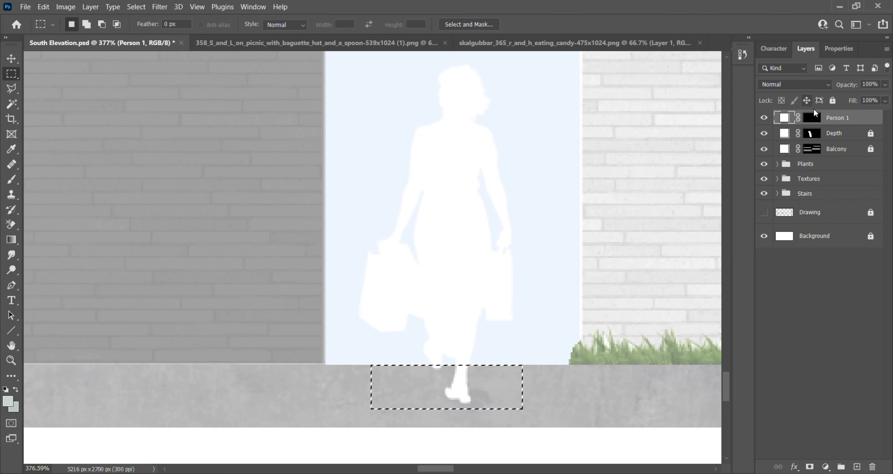
right_click(828, 117)
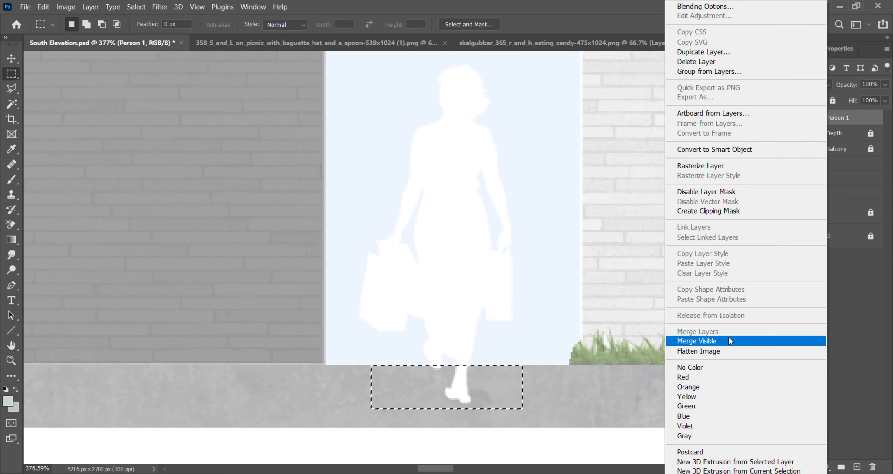
left_click(731, 166)
key("ctrl+x")
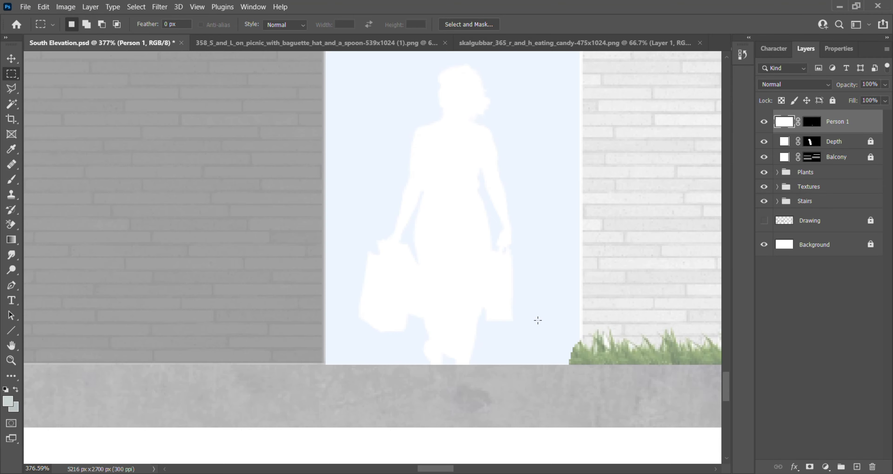
- Trim the leftover piece of the silhouette's rear foot with a rectangular selection and deselect
scroll(478, 328, "down", 10)
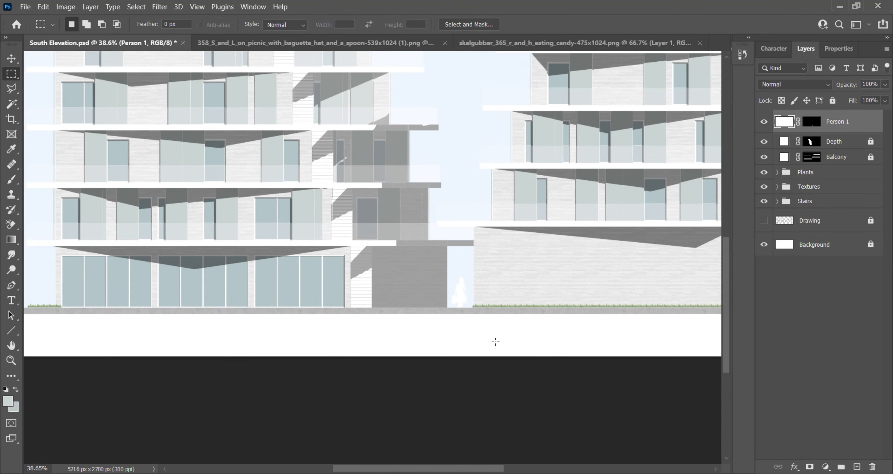
scroll(475, 292, "up", 8)
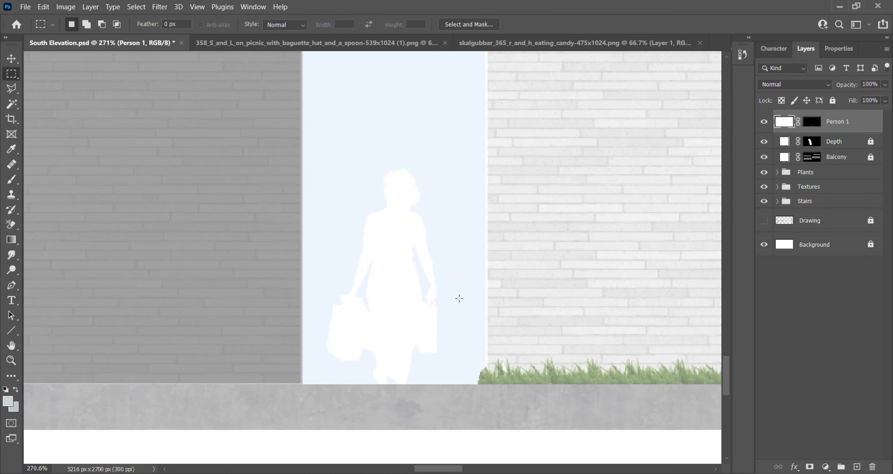
scroll(415, 381, "up", 5)
left_click_drag(333, 387, 379, 306)
key("ctrl+d")
scroll(435, 367, "down", 8)
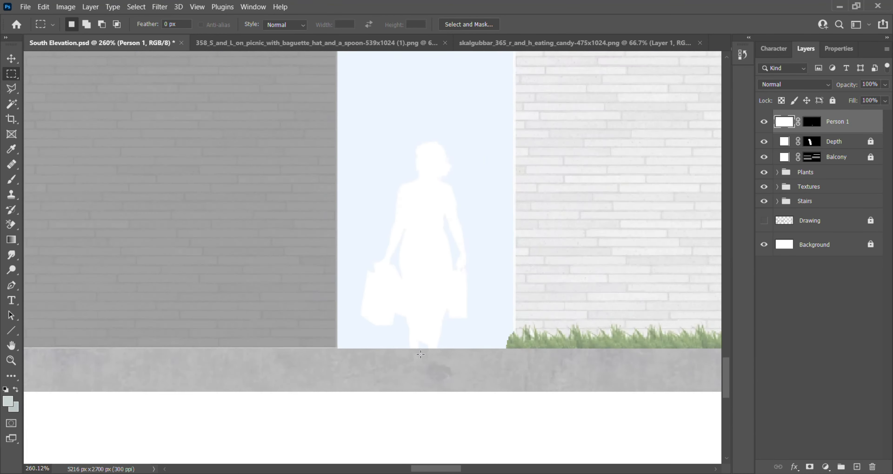
scroll(435, 367, "down", 3)
scroll(450, 314, "down", 2)
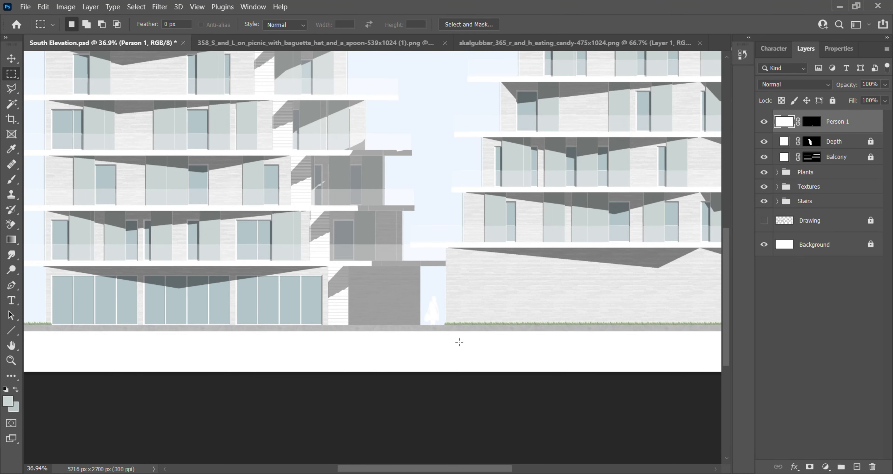
scroll(458, 338, "up", 3)
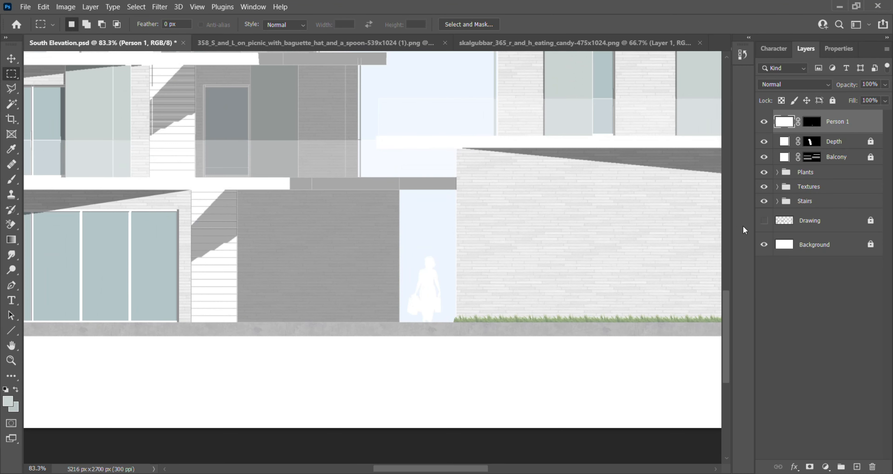
- Add a 1 px light grey stroke effect to the Person 1 layer and set its opacity to 64%
left_click(826, 466)
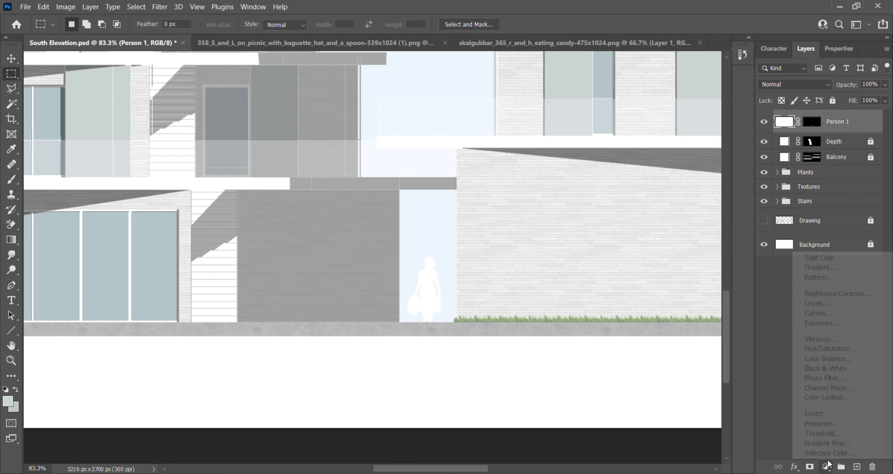
left_click(777, 373)
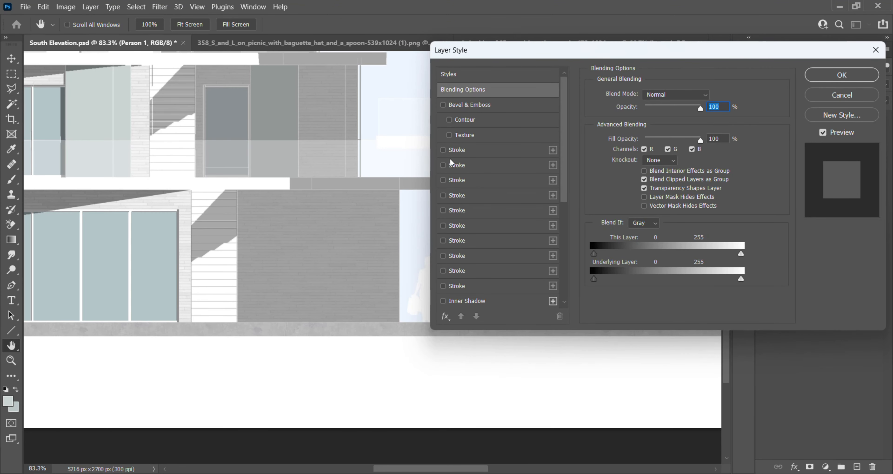
left_click_drag(501, 55, 606, 52)
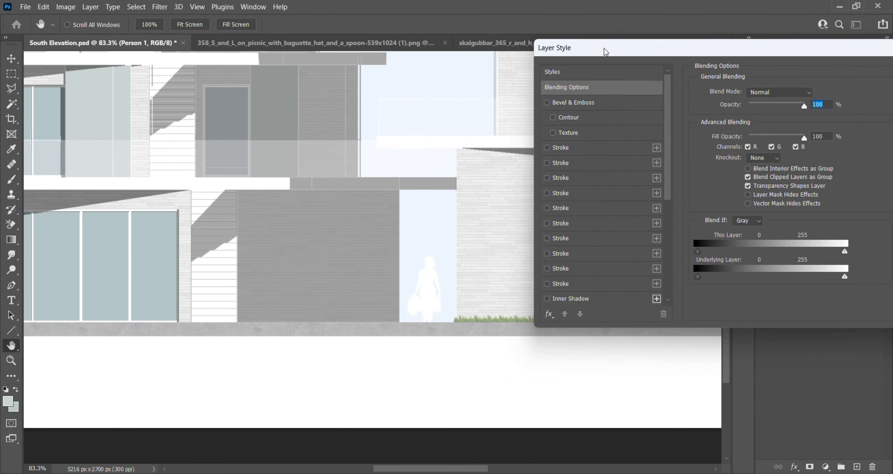
left_click(547, 178)
left_click(603, 180)
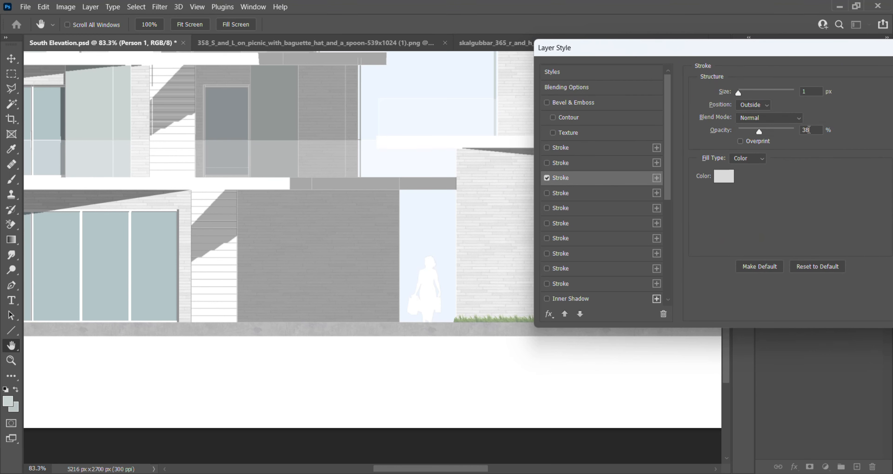
mouse_move(759, 133)
left_mouse_down()
mouse_move(794, 132)
mouse_move(741, 133)
mouse_move(835, 131)
left_mouse_up()
left_click_drag(767, 131, 845, 134)
left_click_drag(777, 132, 774, 131)
- Compare the Inside and Outside positions for the silhouette's stroke, choose Inside and apply the layer style
left_click(762, 106)
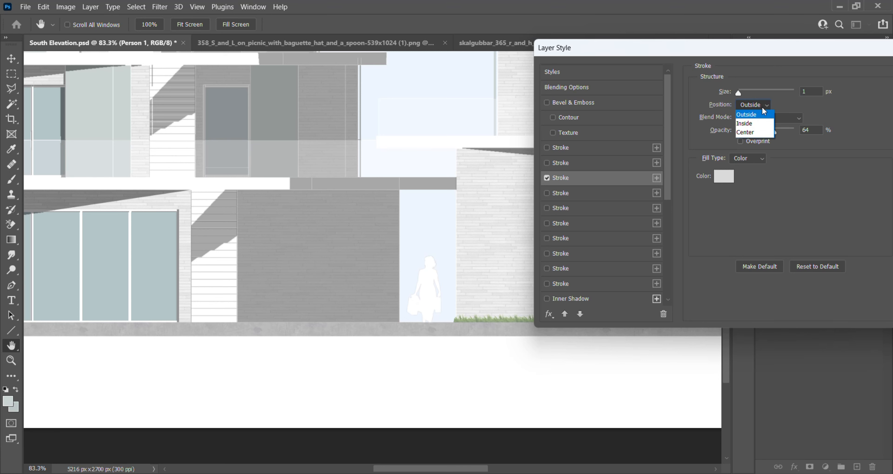
left_click(757, 124)
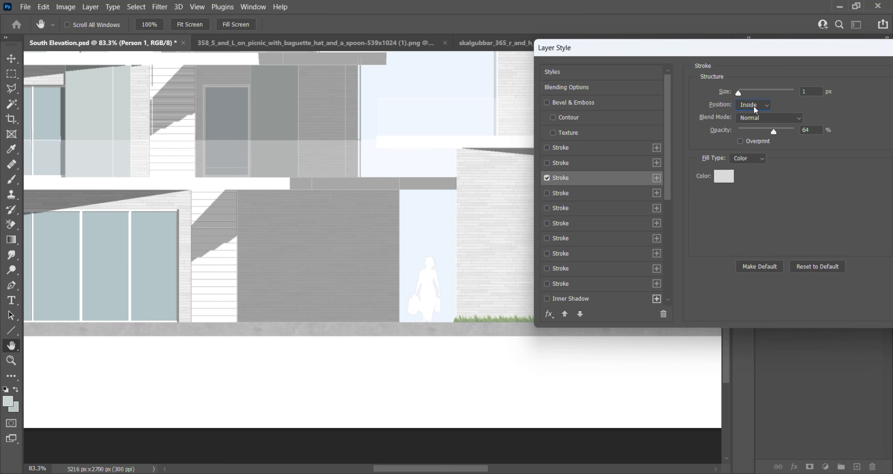
left_click(755, 110)
left_click(755, 116)
left_click(751, 103)
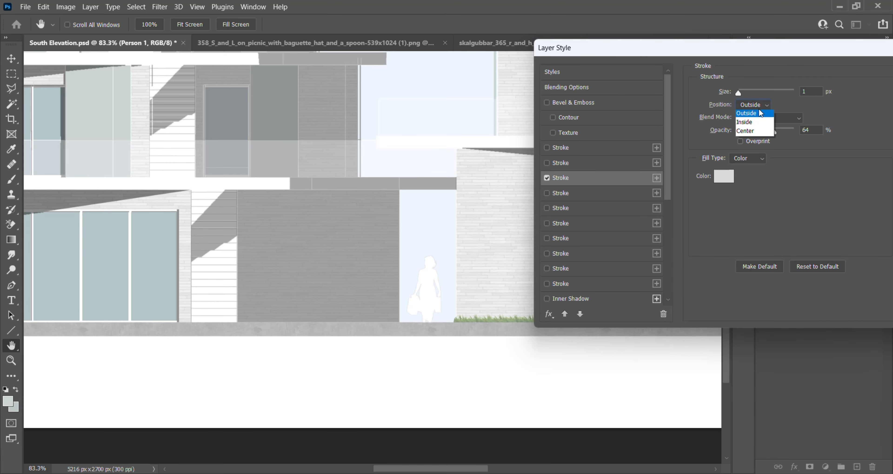
left_click(762, 125)
left_click_drag(756, 53, 472, 96)
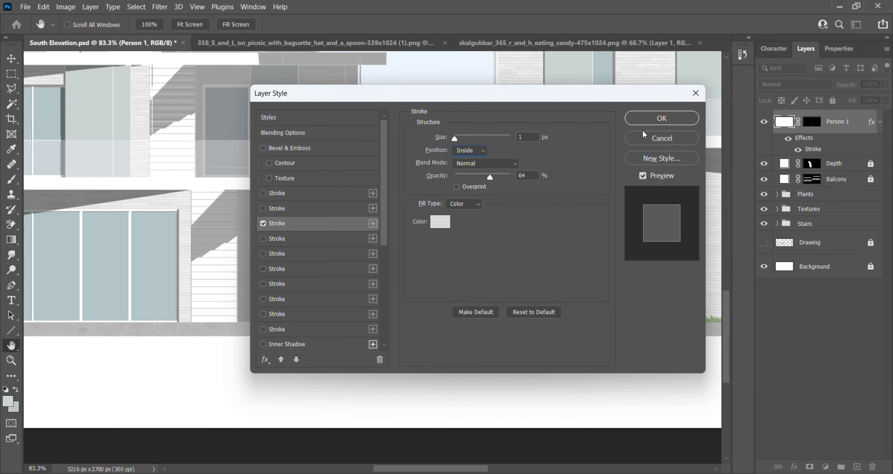
left_click(644, 123)
scroll(371, 319, "down", 7)
scroll(430, 228, "up", 2)
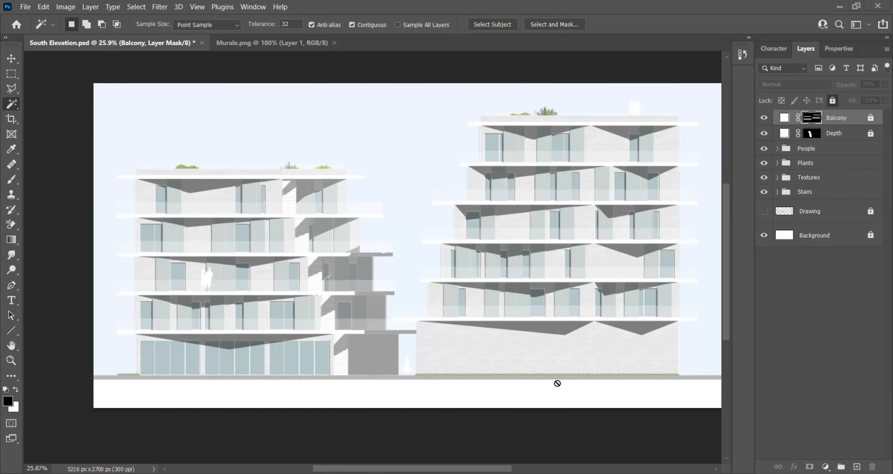
scroll(556, 383, "up", 1)
scroll(623, 395, "up", 2)
scroll(281, 293, "down", 1)
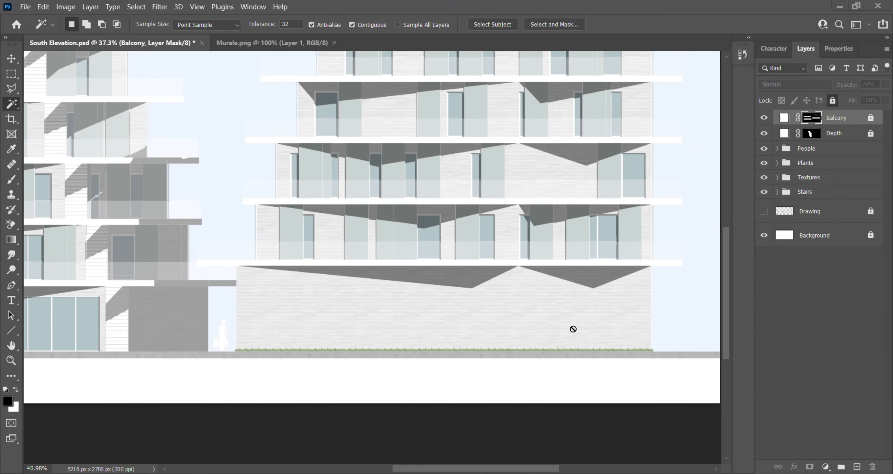
scroll(627, 365, "down", 3)
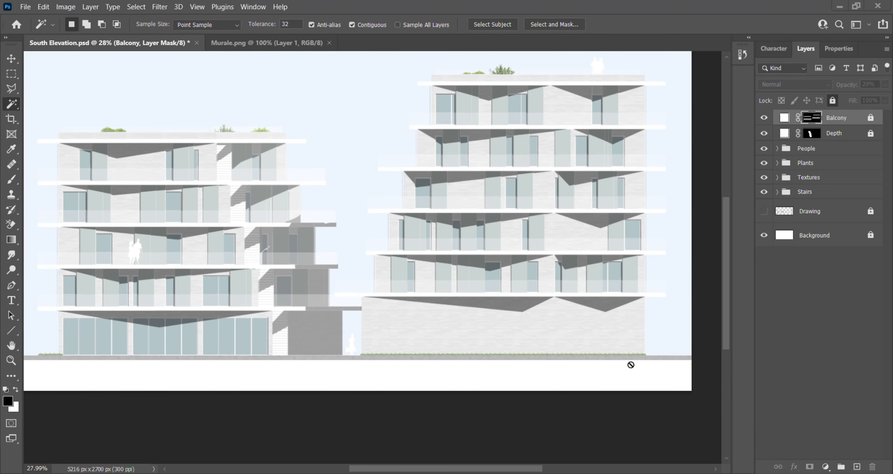
- Define the entire Murale.png image as a pattern named Mural
left_click(272, 42)
scroll(454, 242, "down", 1)
left_click(10, 74)
left_click_drag(113, 69, 690, 441)
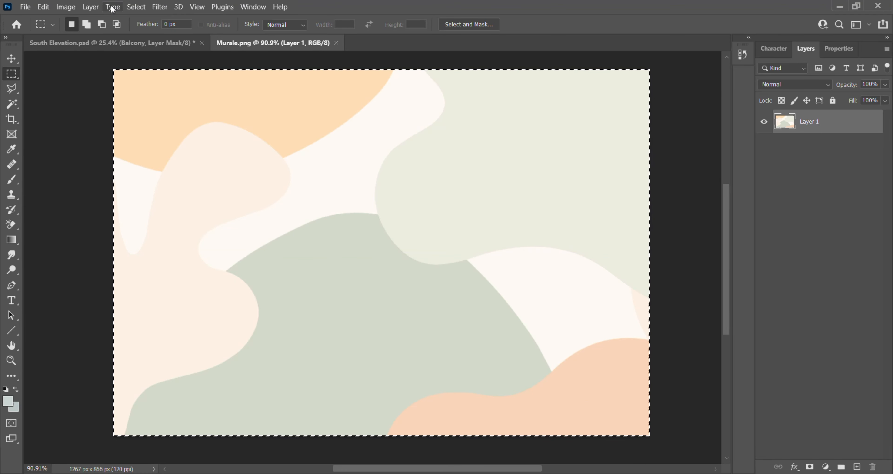
left_click(50, 10)
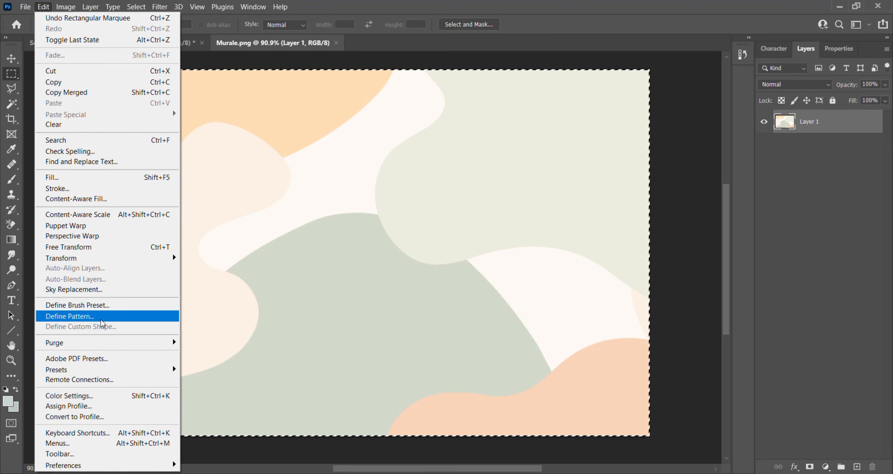
left_click(108, 316)
type("Mural")
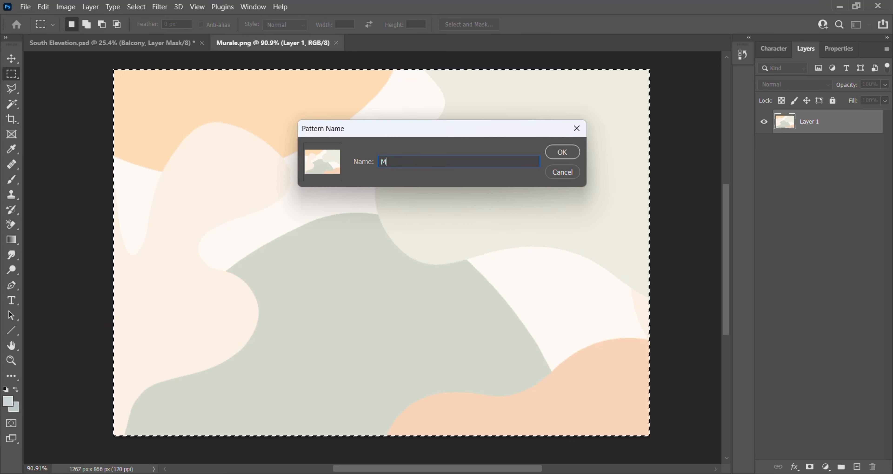
left_click(570, 153)
- In South Elevation.psd, use the Drawing layer to select the blank ground-floor wall of the taller building with the Magic Wand
left_click(134, 49)
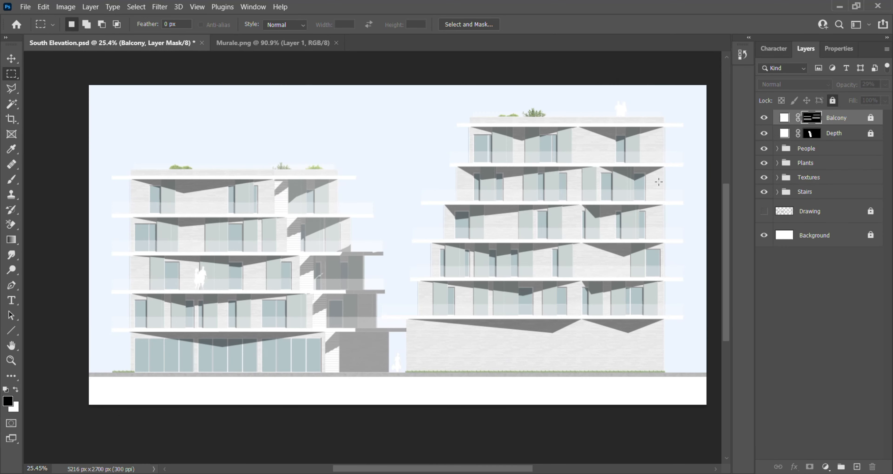
left_click(830, 220)
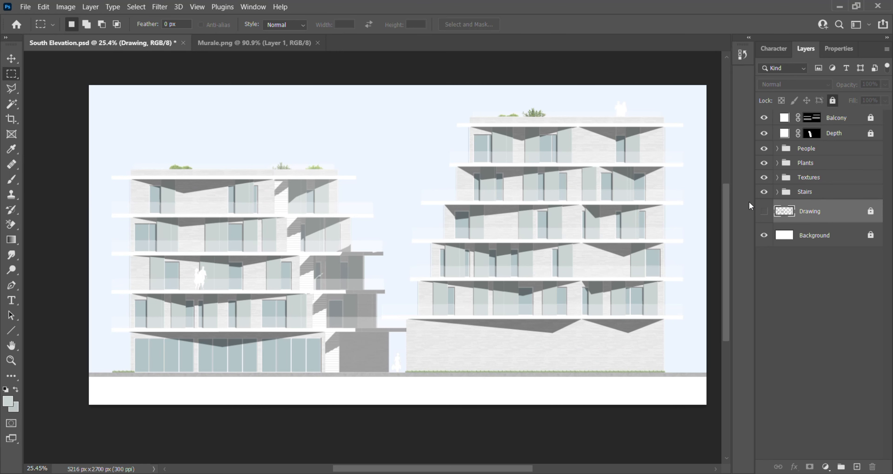
left_click(763, 211)
left_click(10, 105)
left_click(558, 361)
- Fill the selected ground-floor wall with a Pattern fill layer that uses the Mural pattern
left_click(825, 467)
left_click(812, 290)
left_click(140, 233)
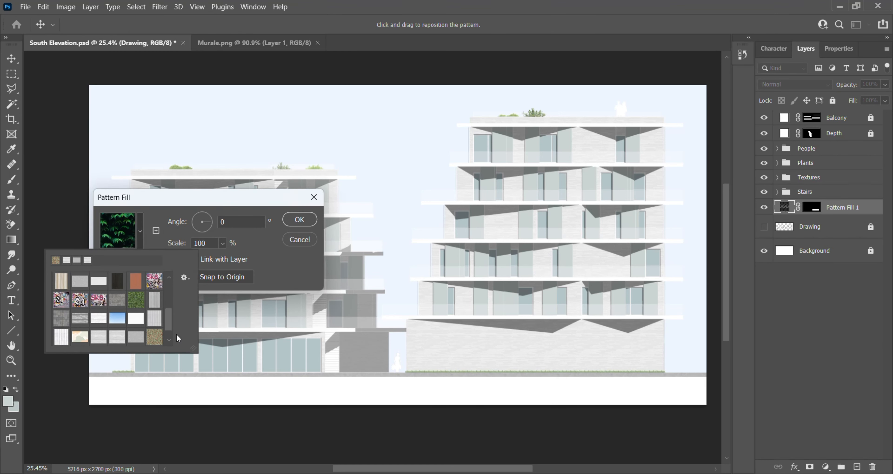
left_click(62, 336)
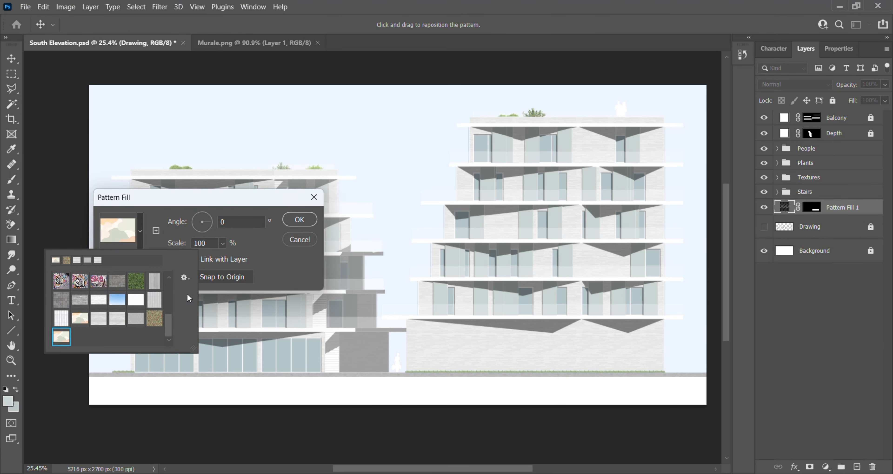
left_click(825, 205)
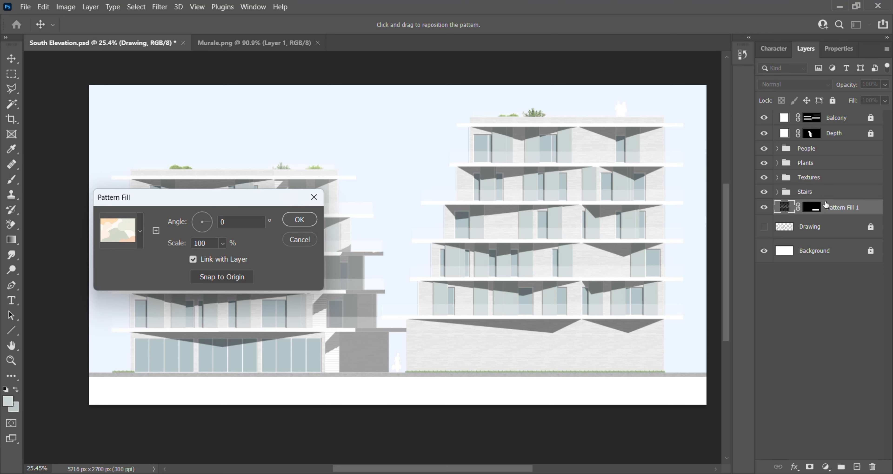
left_click(294, 220)
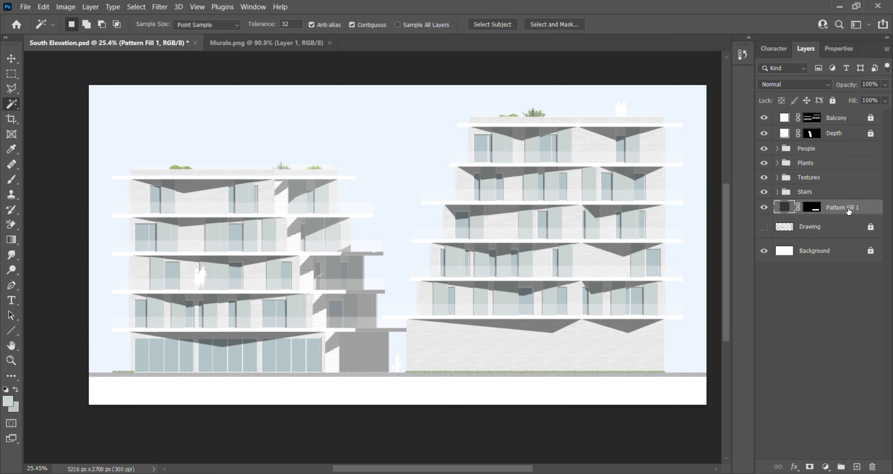
- Move the pattern fill layer above the Balcony layer and rename it Mural
left_click_drag(848, 210, 844, 119)
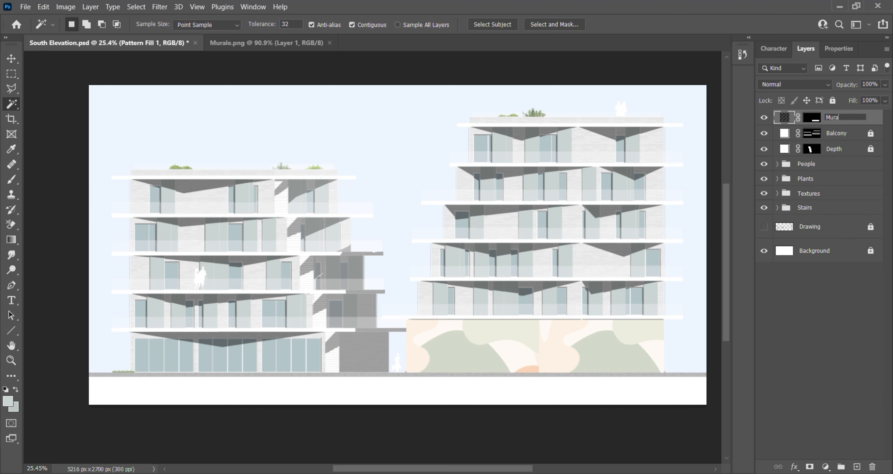
key("Return")
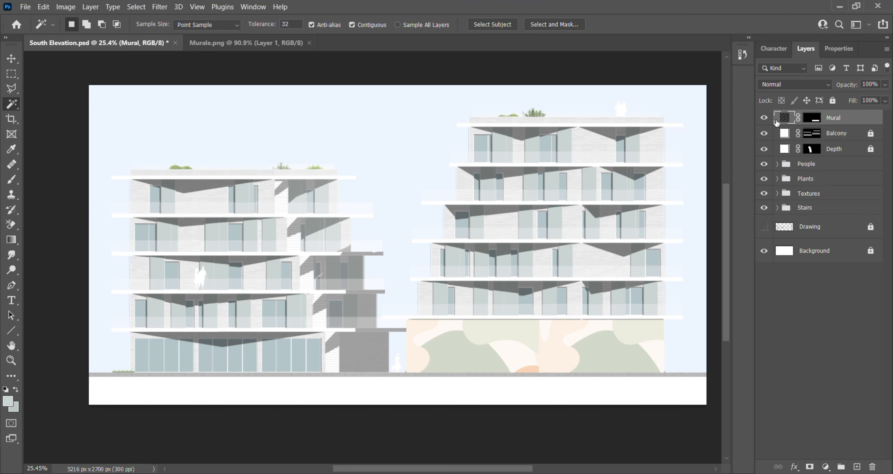
- Rotate the Mural layer's pattern to an angle of about 19°
double_click(784, 118)
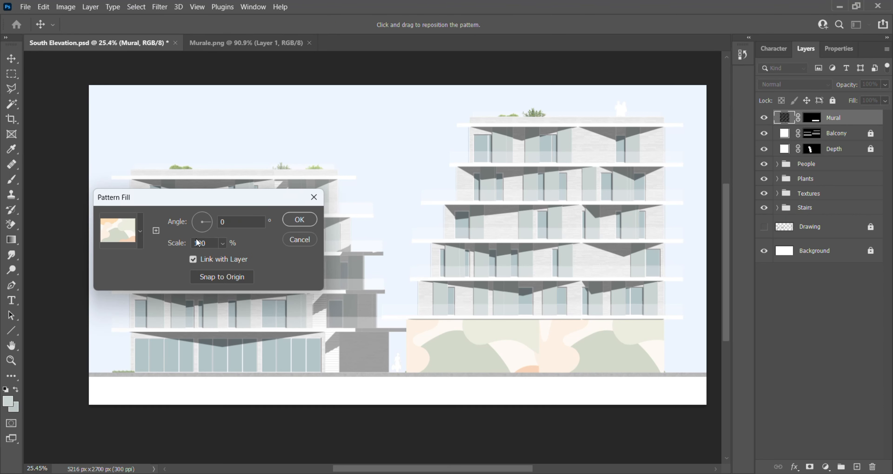
left_click_drag(209, 221, 208, 220)
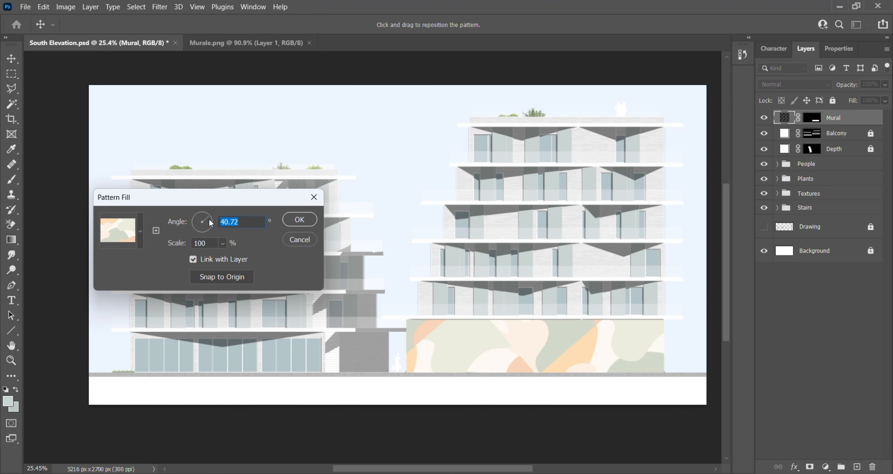
left_click(210, 220)
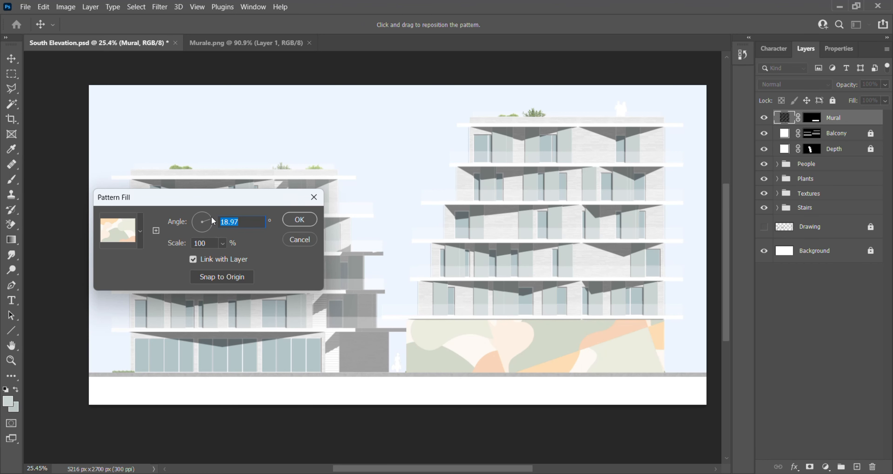
- Rescale the Mural pattern, trying 50% and 150%, so that large shapes cover the wall, and apply the fill
left_click(211, 243)
type("50")
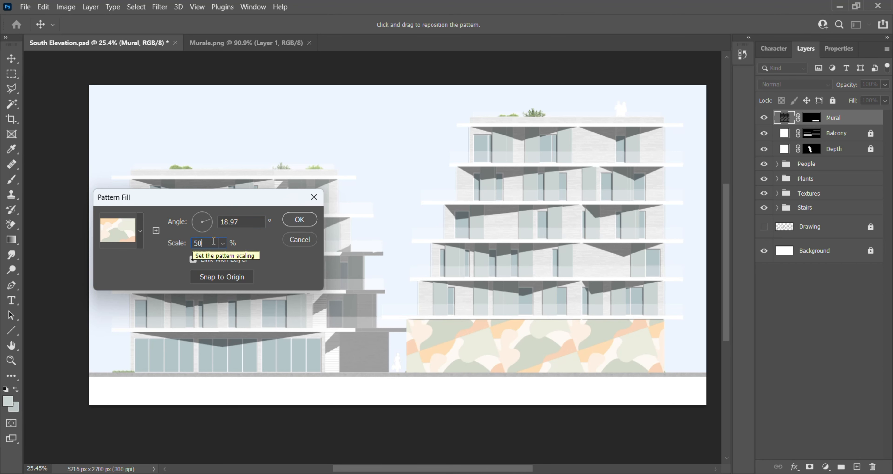
left_click(186, 241)
type("150")
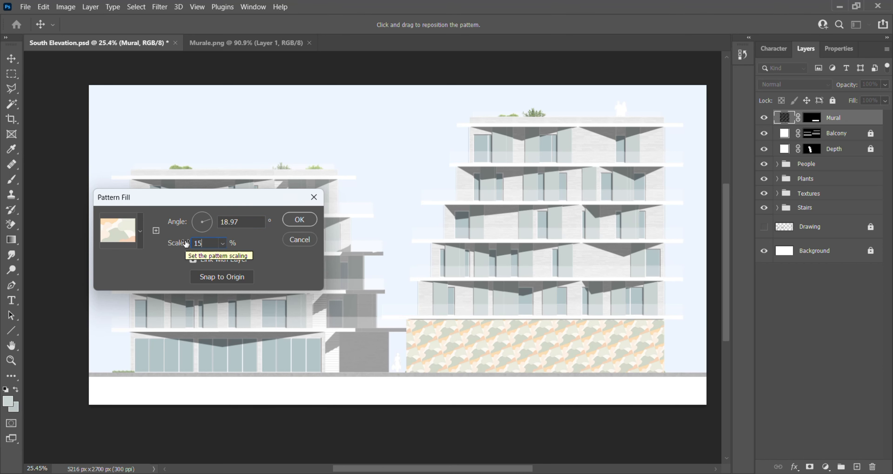
left_click(223, 243)
left_click_drag(224, 258, 222, 257)
left_click(294, 220)
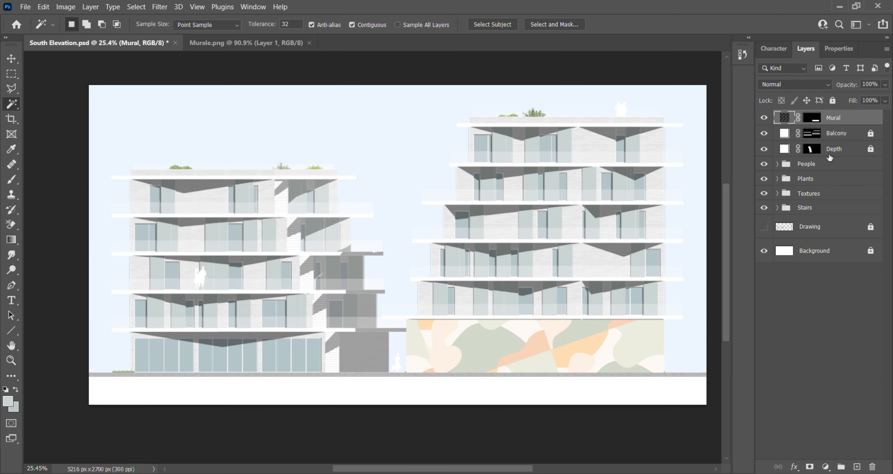
- Reduce the Mural layer's opacity to 51% and inspect how the brick and shadows show through
left_click(884, 85)
left_click_drag(865, 98, 857, 96)
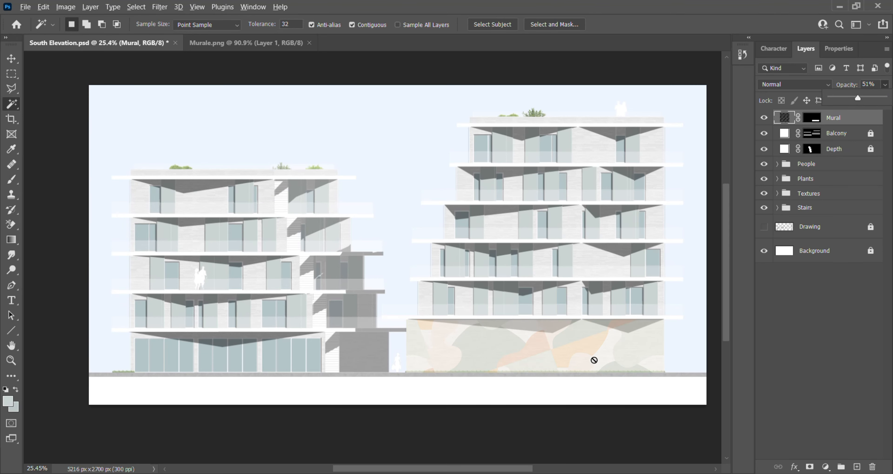
scroll(561, 355, "up", 5)
scroll(538, 352, "down", 6)
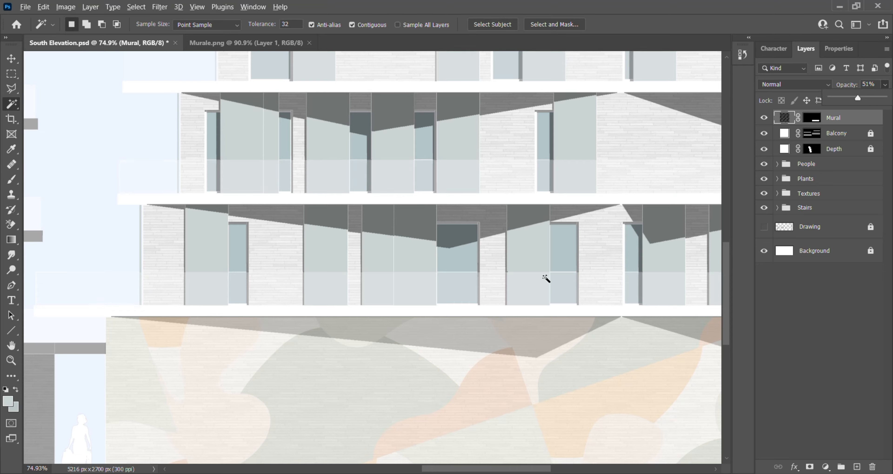
scroll(458, 243, "up", 4)
scroll(373, 264, "down", 1)
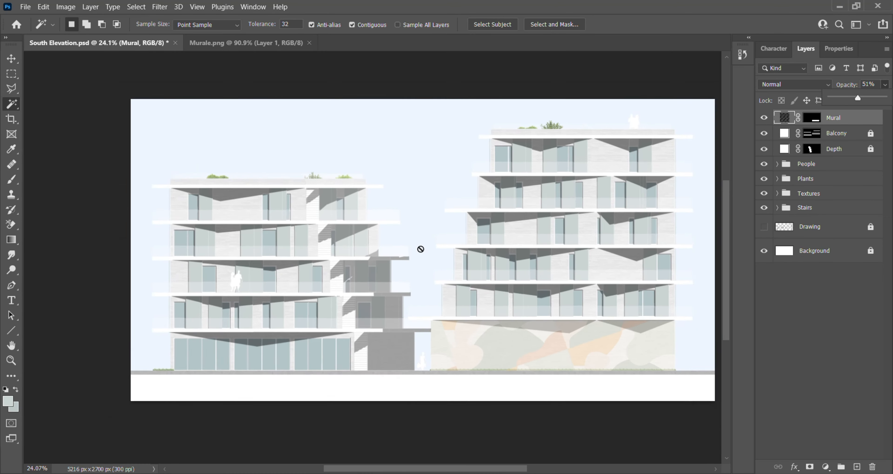
scroll(469, 228, "up", 1)
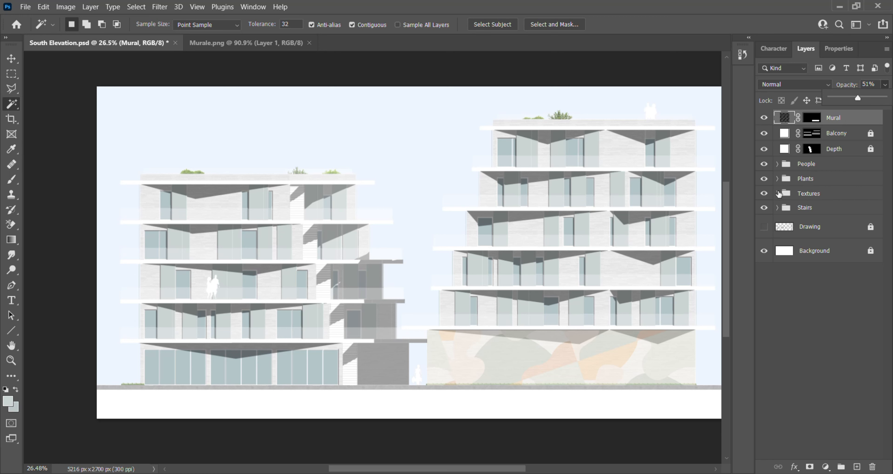
- Move the Shadow layer out of the Textures group to the top of the stack, above the Mural layer
left_click(778, 194)
left_click(843, 210)
left_click_drag(843, 210, 837, 113)
left_click(777, 209)
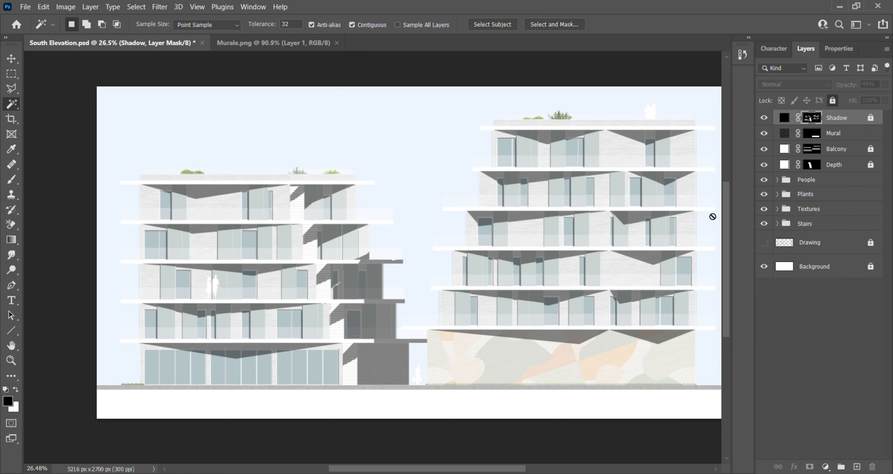
scroll(478, 218, "down", 2)
- Set the Mural layer's opacity to 68% and check the mural against the brick texture and shadows
left_click(869, 135)
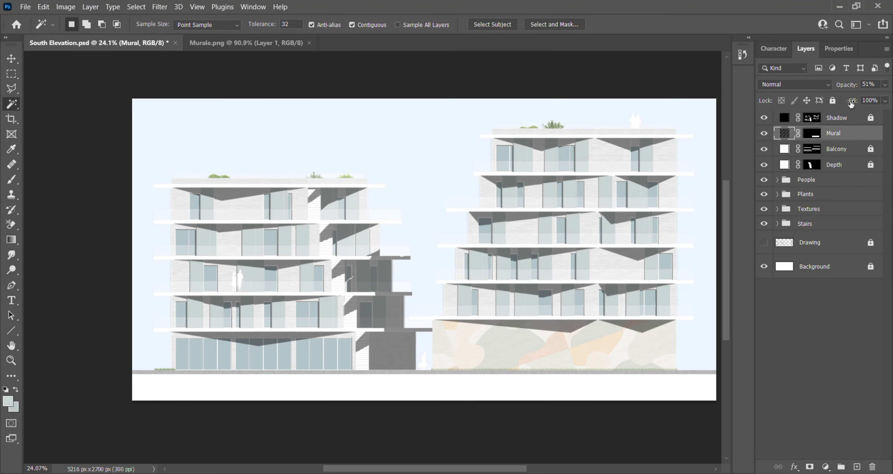
left_click(870, 134)
left_click(884, 85)
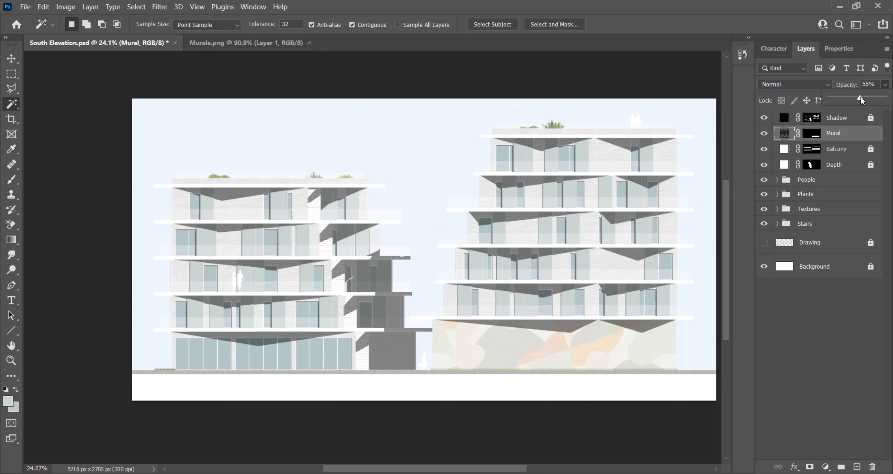
mouse_move(861, 100)
left_mouse_down()
mouse_move(880, 100)
mouse_move(864, 100)
left_mouse_up()
scroll(629, 384, "up", 8)
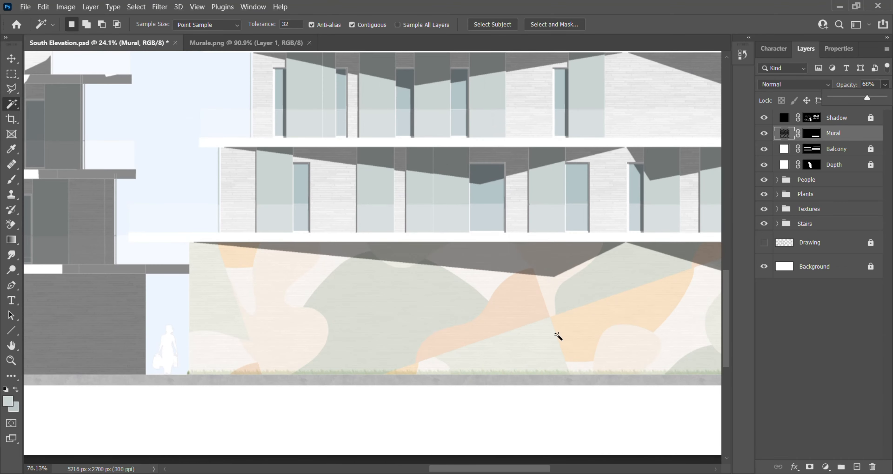
scroll(571, 328, "down", 8)
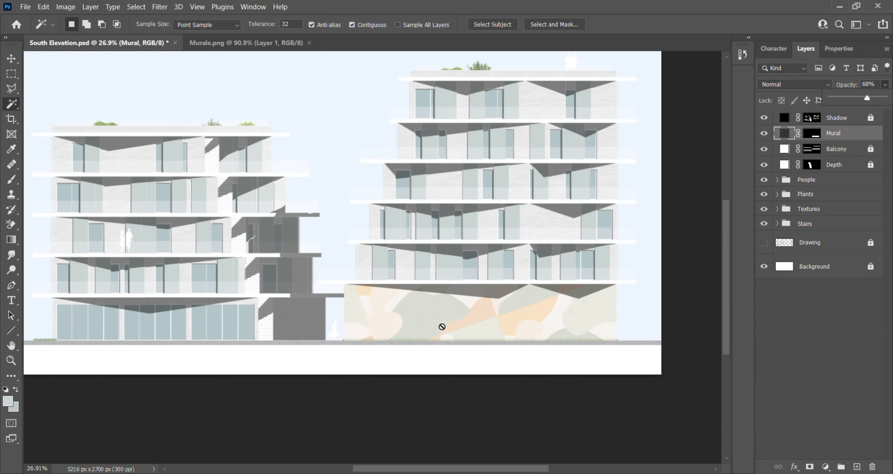